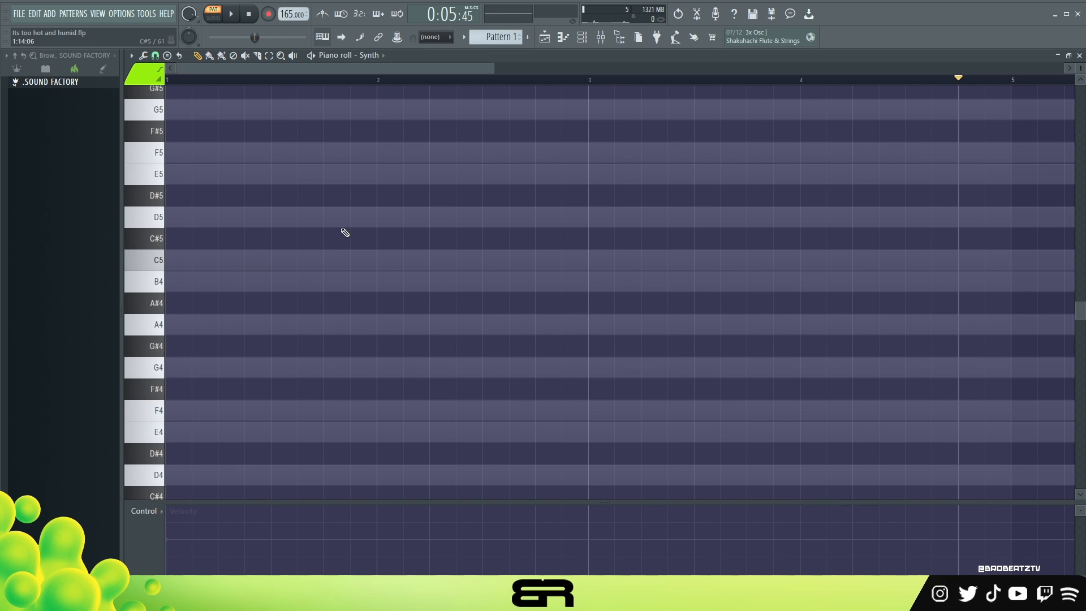
Step: Draw an A4 note about half a bar long at the start of bar 1 and select it with a selection box
left_click(194, 332)
left_click_drag(189, 328, 276, 338)
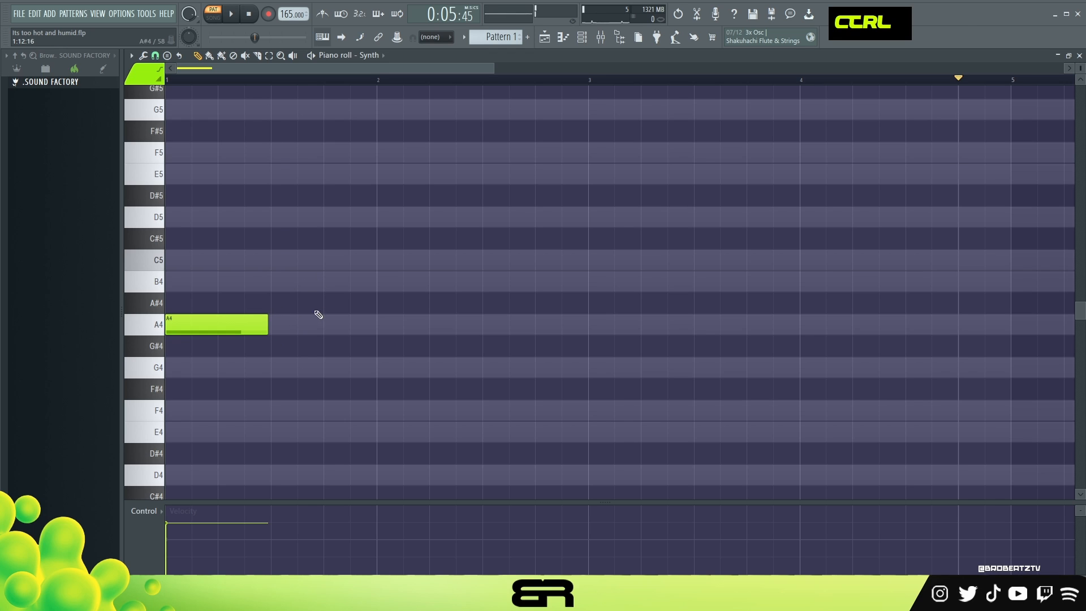
left_click_drag(320, 311, 217, 344, "ctrl")
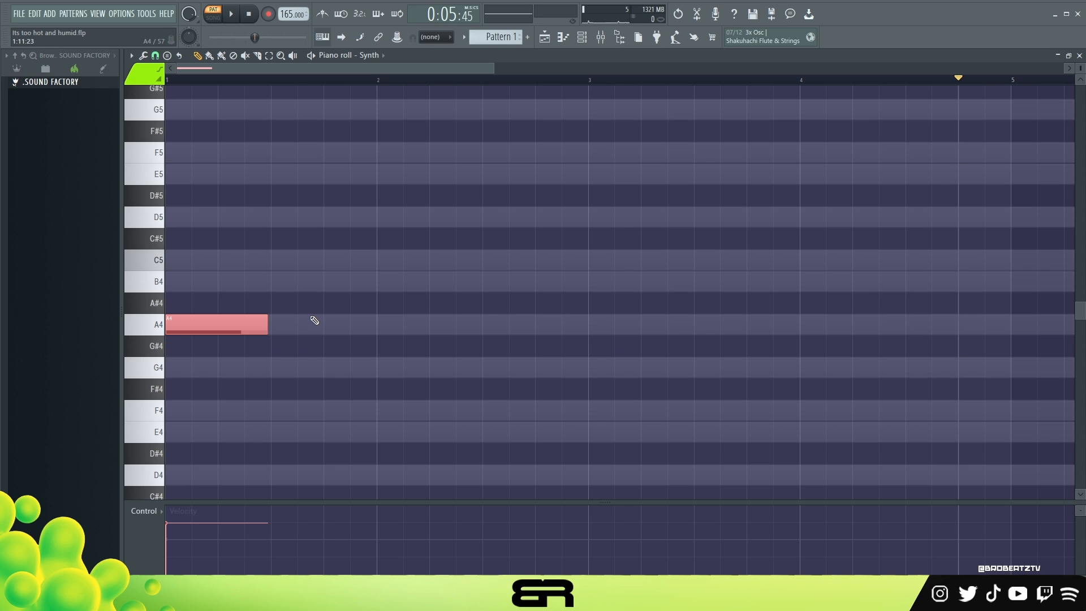
left_click_drag(306, 293, 160, 375, "ctrl")
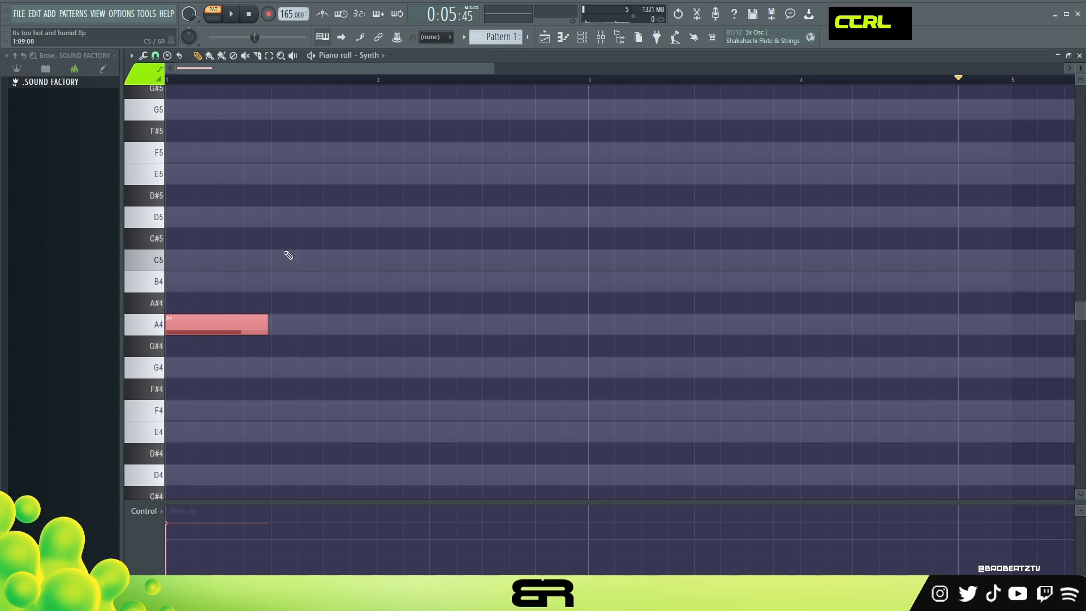
left_click_drag(256, 292, 228, 356, "ctrl")
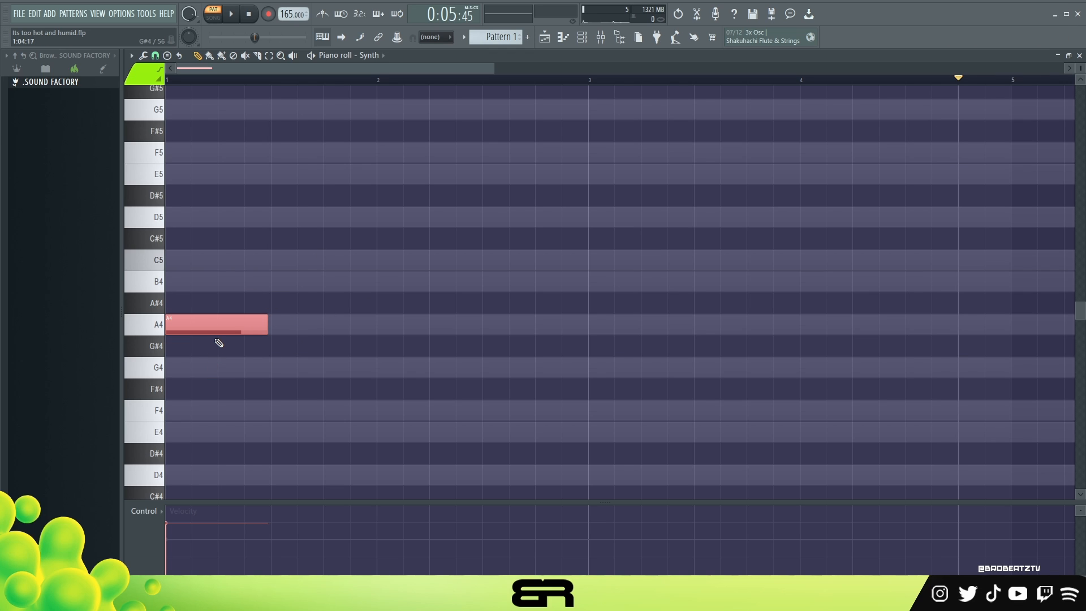
Step: Duplicate the A4 note up to C5 and E5 at the start of bar 1 to form a three-note chord
mouse_move(256, 301)
left_mouse_down("ctrl")
mouse_move(222, 357)
mouse_move(199, 347)
mouse_move(161, 321)
mouse_move(246, 304)
mouse_move(177, 253)
left_mouse_up("ctrl")
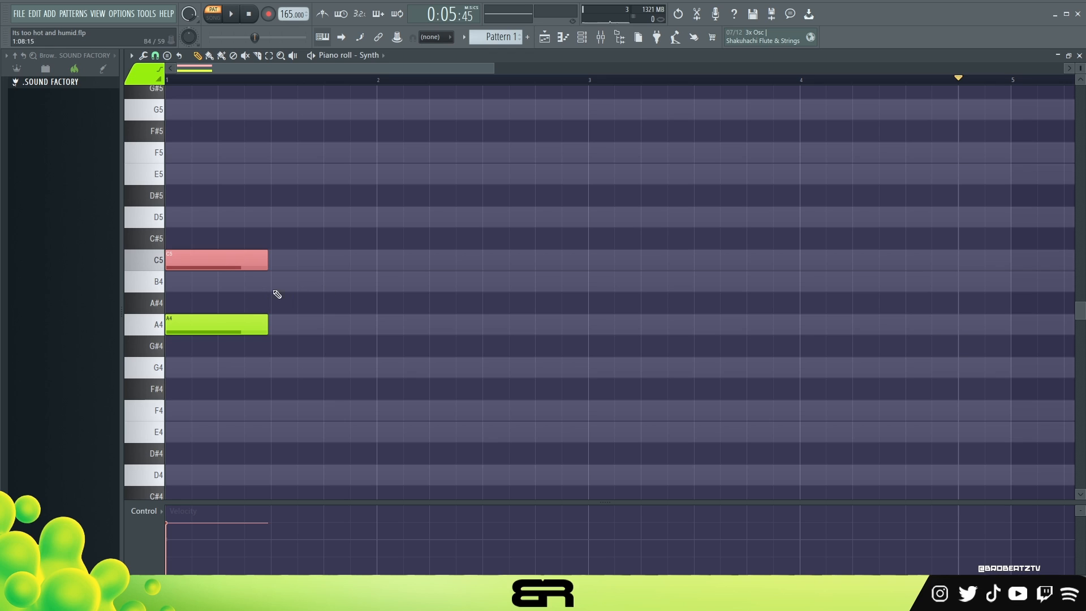
mouse_move(213, 264)
left_mouse_down("shift")
mouse_move(187, 208)
mouse_move(197, 165)
left_mouse_up("shift")
right_click(319, 316)
Step: Duplicate the bar 1 chord to the start of bar 2, transposed down to D4, F4 and A4
left_click_drag(239, 304, 408, 323, "shift")
right_click(269, 310)
mouse_move(227, 333)
left_mouse_down("shift")
mouse_move(417, 333)
mouse_move(416, 359)
mouse_move(471, 386)
mouse_move(392, 429)
mouse_move(393, 483)
left_mouse_up("shift")
right_click(556, 434)
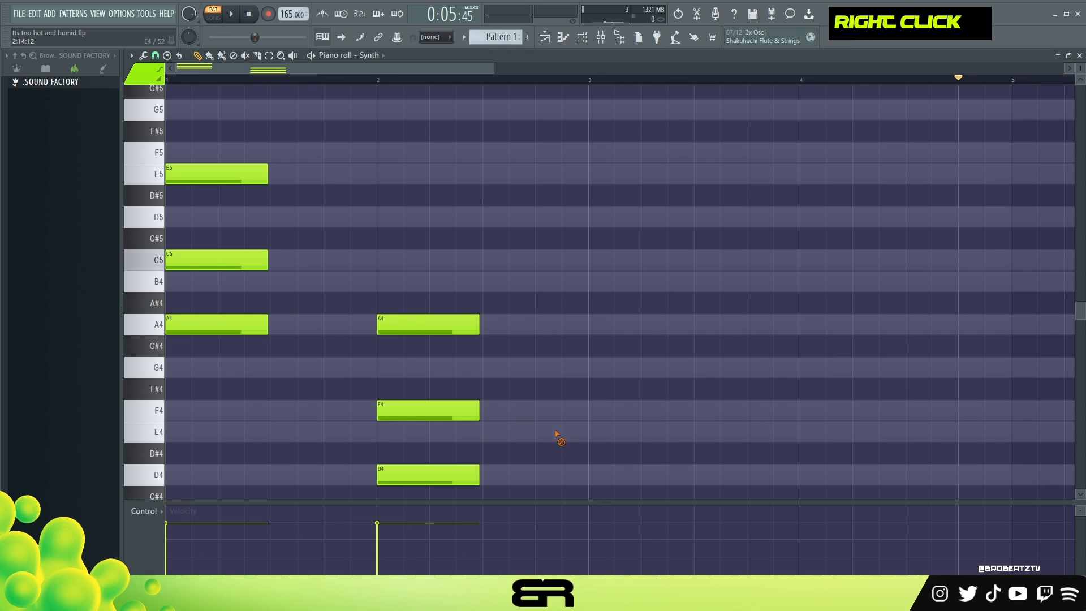
Step: Raise bar 2's D4 two-step chord root one octave to D5 and shift it just past bar 3, moving A4 to the middle of bar 2
left_click(431, 464, "ctrl")
key("ctrl+Up")
left_click_drag(432, 327, 538, 326)
left_click_drag(444, 218, 681, 218)
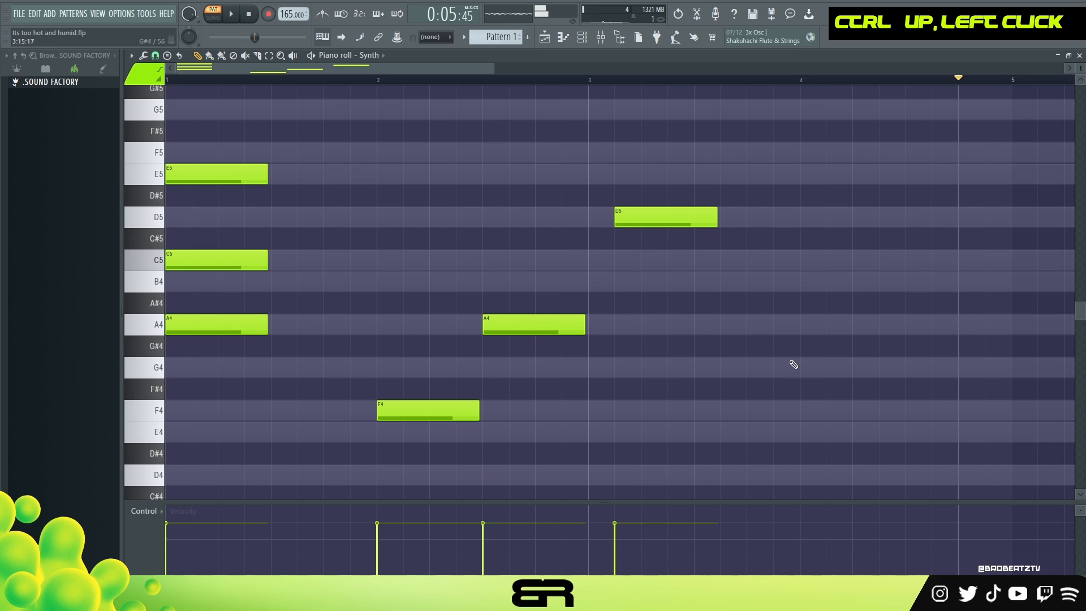
Step: Delete every note except the A4 at the start of bar 1
left_click(701, 260)
right_click(754, 262)
right_click(537, 325)
right_click(448, 410)
right_click(661, 218)
right_click(248, 175)
right_click(241, 261)
Step: Duplicate the A4 note to C5 and F4 at the start of bar 1
left_click_drag(256, 298, 178, 270, "ctrl")
left_click_drag(329, 260, 186, 333, "ctrl")
right_click(361, 329)
left_click_drag(237, 303, 196, 413, "ctrl")
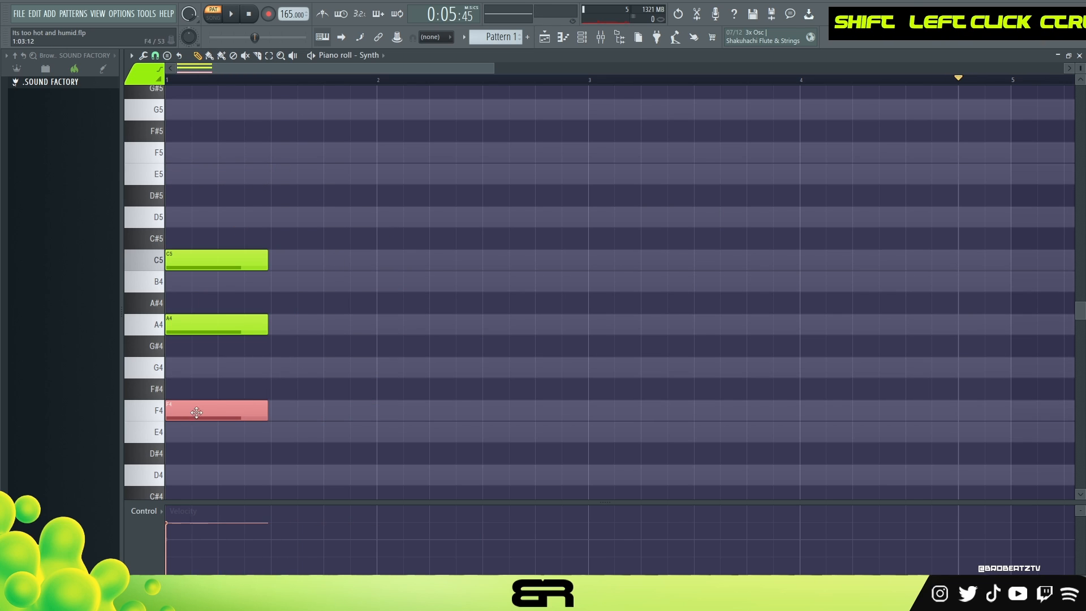
Step: Select the F4, A4 and C5 notes in bar 1 and quick-quantize them
right_click(357, 336)
left_click_drag(317, 187, 191, 480, "ctrl")
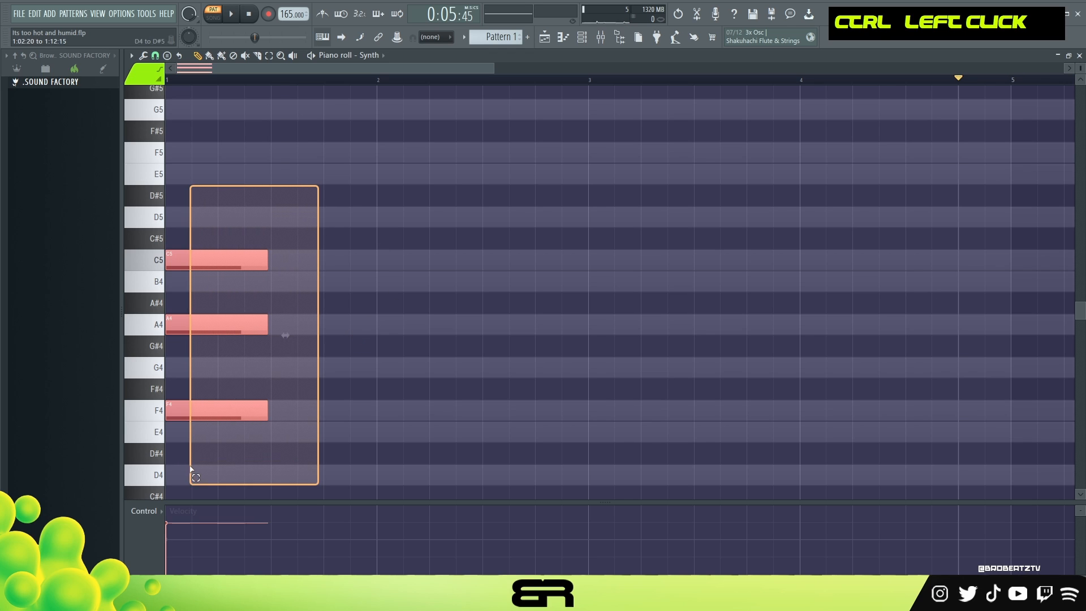
right_click(380, 339)
key("ctrl+q")
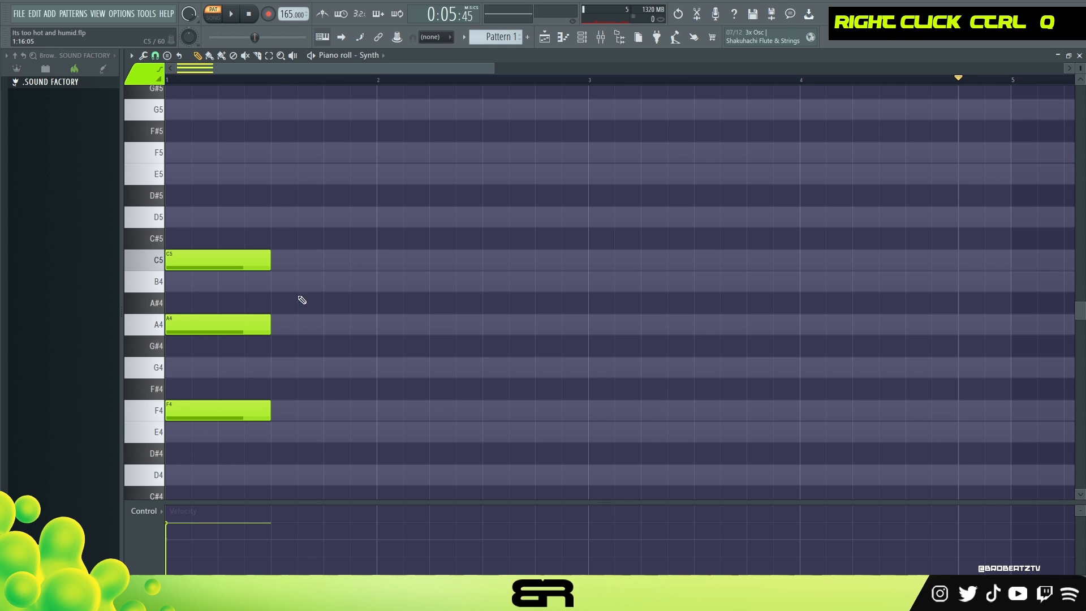
Step: Move C5 to the start of bar 2 and F4 to bar 3, and duplicate F4 to the start of bar 4
left_click_drag(212, 263, 397, 263)
left_click_drag(243, 319, 205, 321)
left_click_drag(395, 261, 422, 261)
left_click_drag(221, 412, 833, 432)
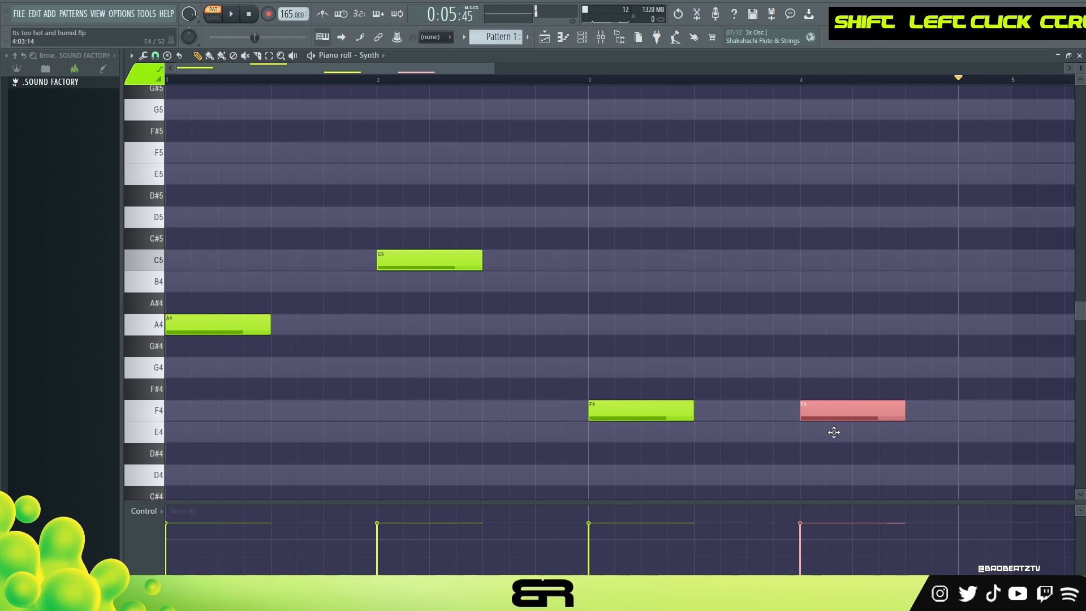
right_click(826, 364)
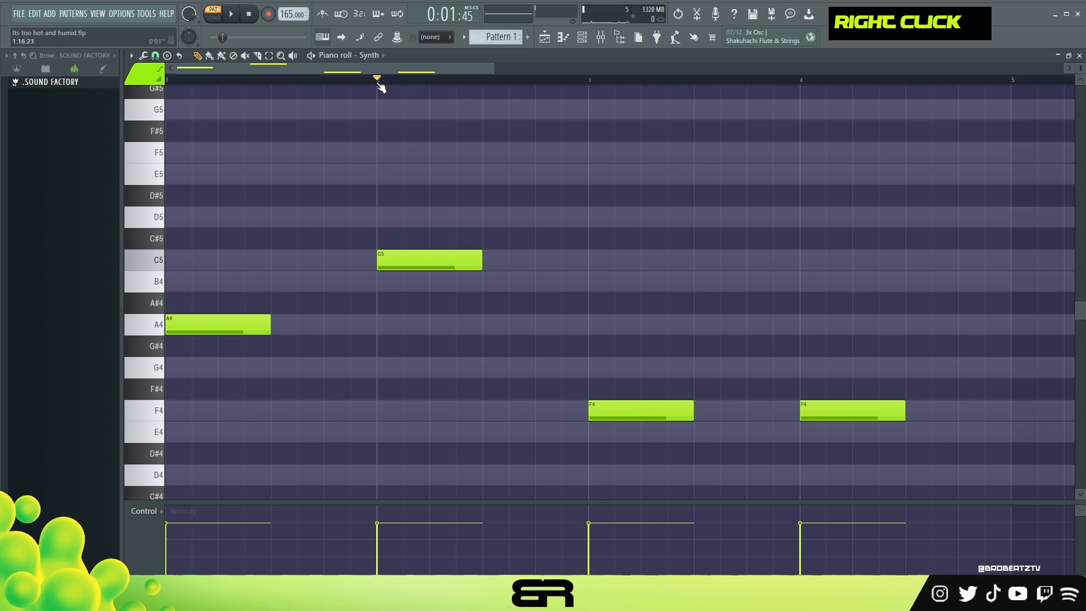
Step: Make a time selection over bar 1, clear it, and make another covering bars 3 and 4
double_click(374, 79)
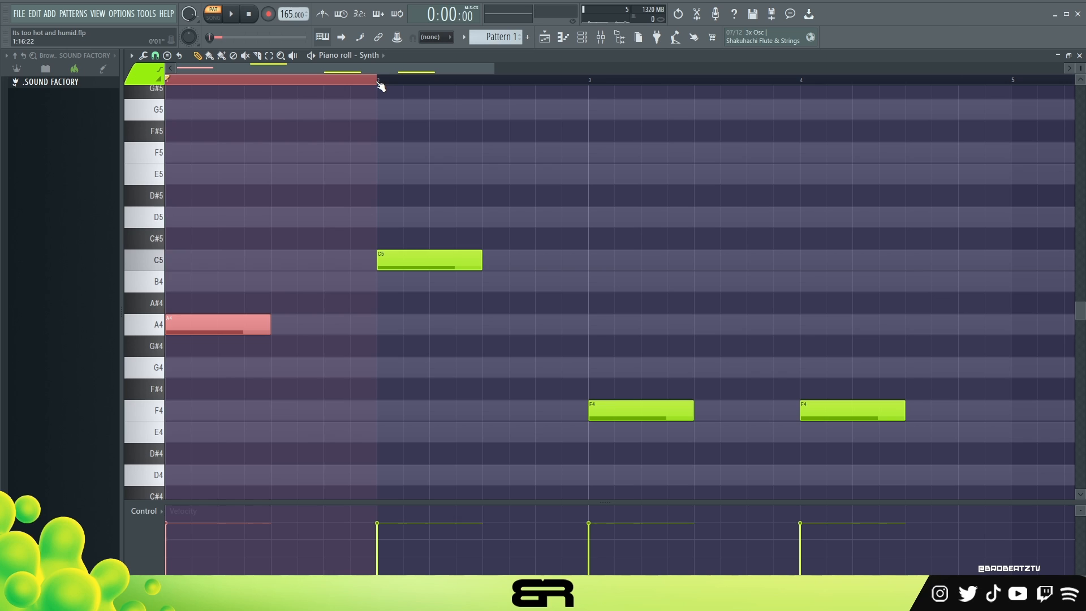
double_click(381, 85)
left_click_drag(589, 96, 1009, 141)
right_click(939, 282)
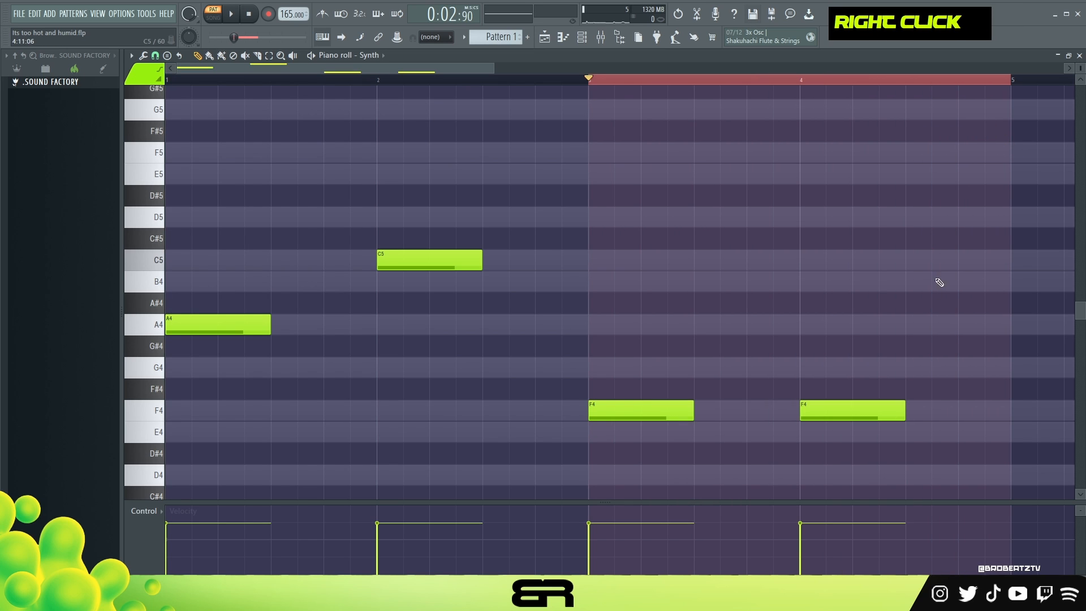
Step: Lengthen the A4, C5 and both F4 notes to about one full bar each, clearing the time selection
left_click_drag(928, 357, 793, 421)
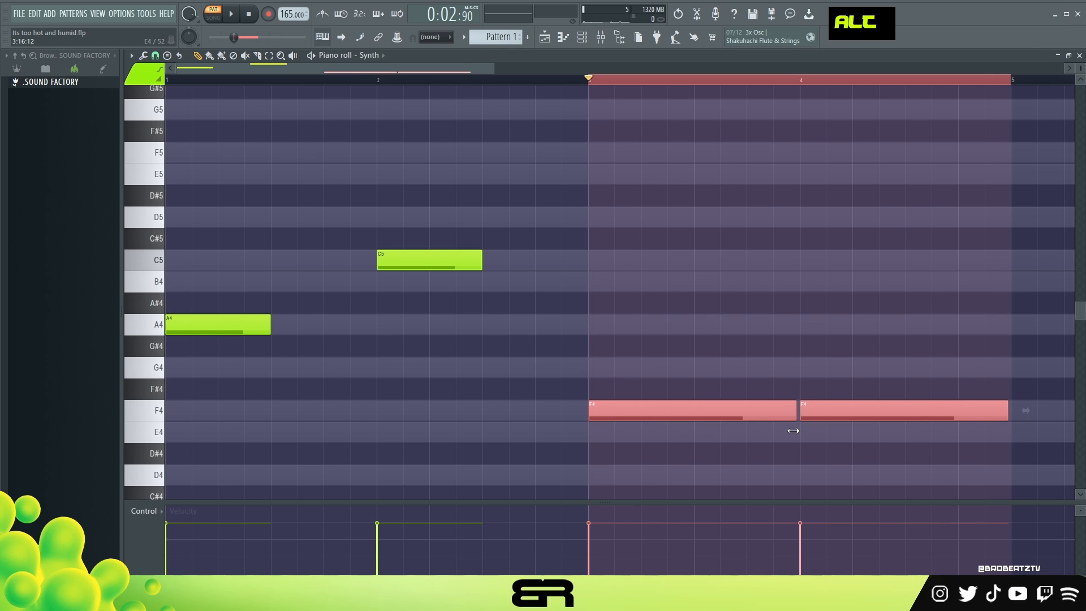
right_click(801, 336)
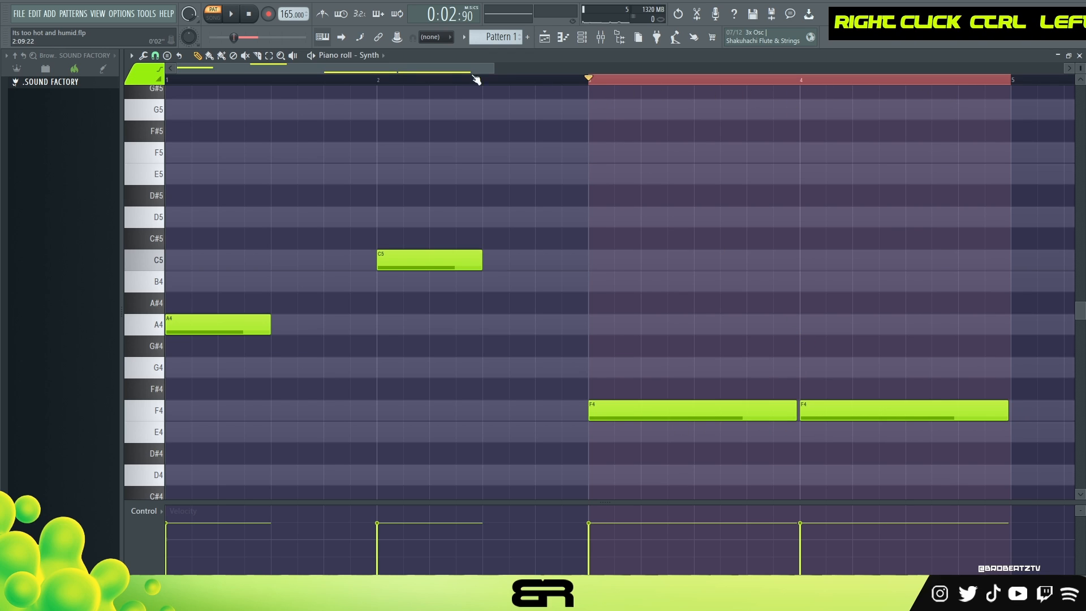
double_click(552, 82)
left_click_drag(546, 243, 209, 380)
left_click_drag(263, 331, 371, 340)
right_click(435, 347)
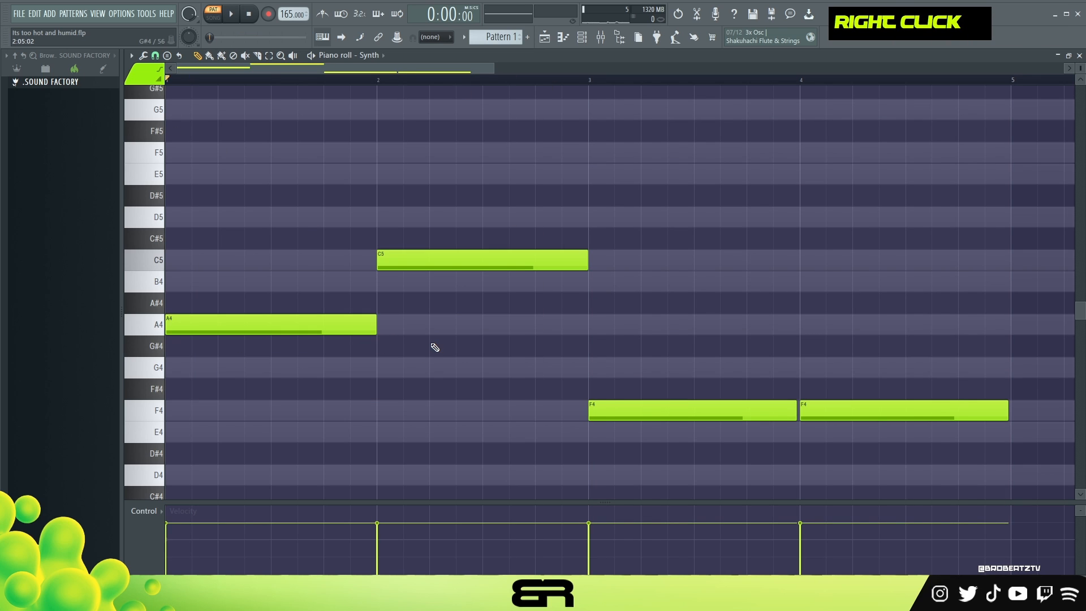
Step: Use the Stamp tool to add a full-bar E5 above A4 in bar 1, removing the duplicate A4
scroll(435, 347, "up", 3)
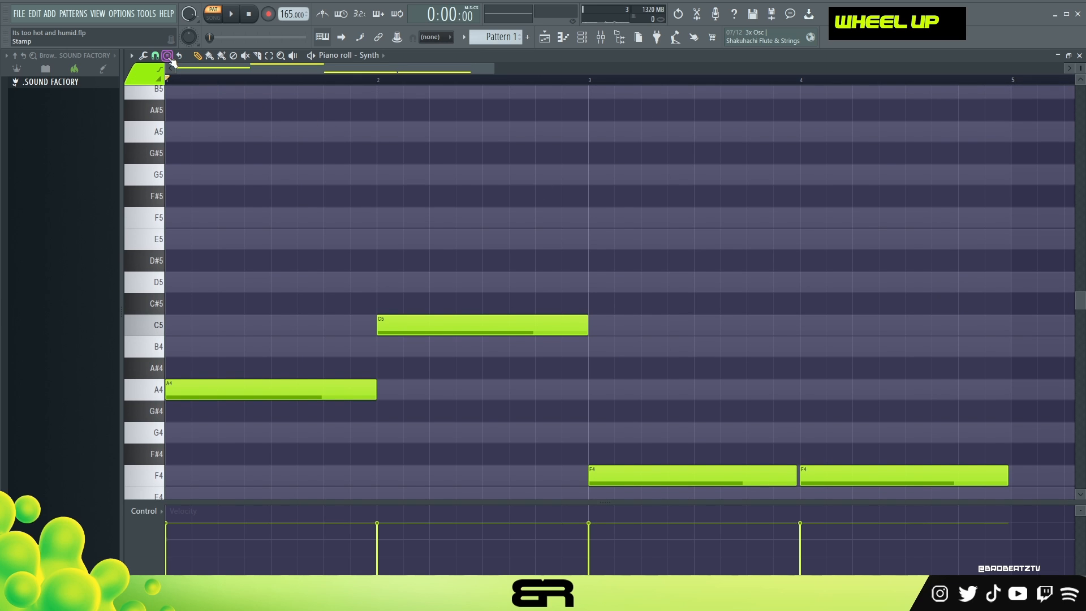
left_click(167, 56)
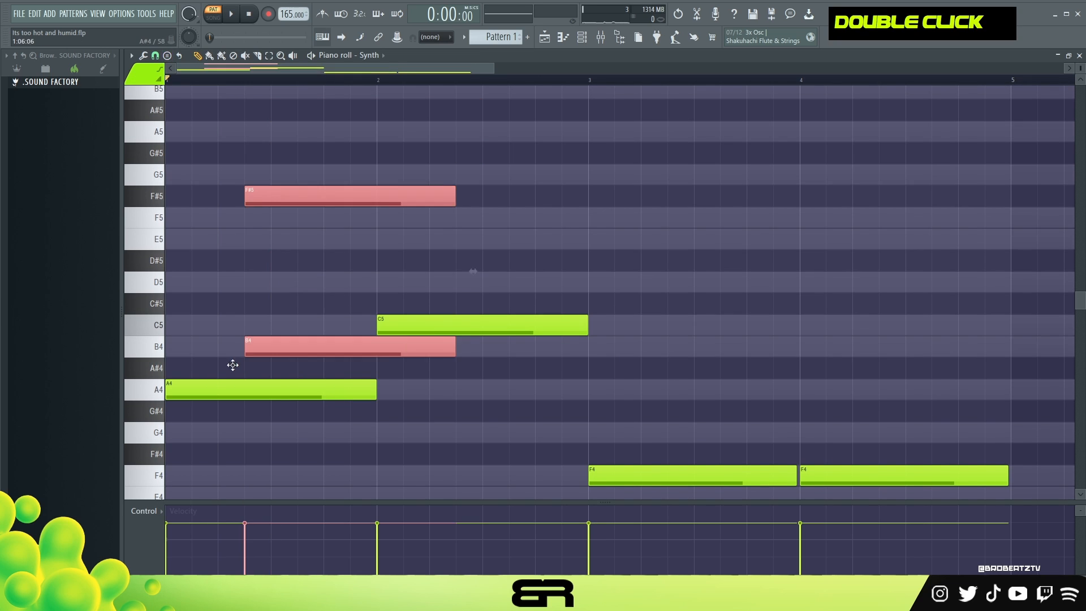
left_click_drag(233, 364, 169, 405)
right_click(169, 396)
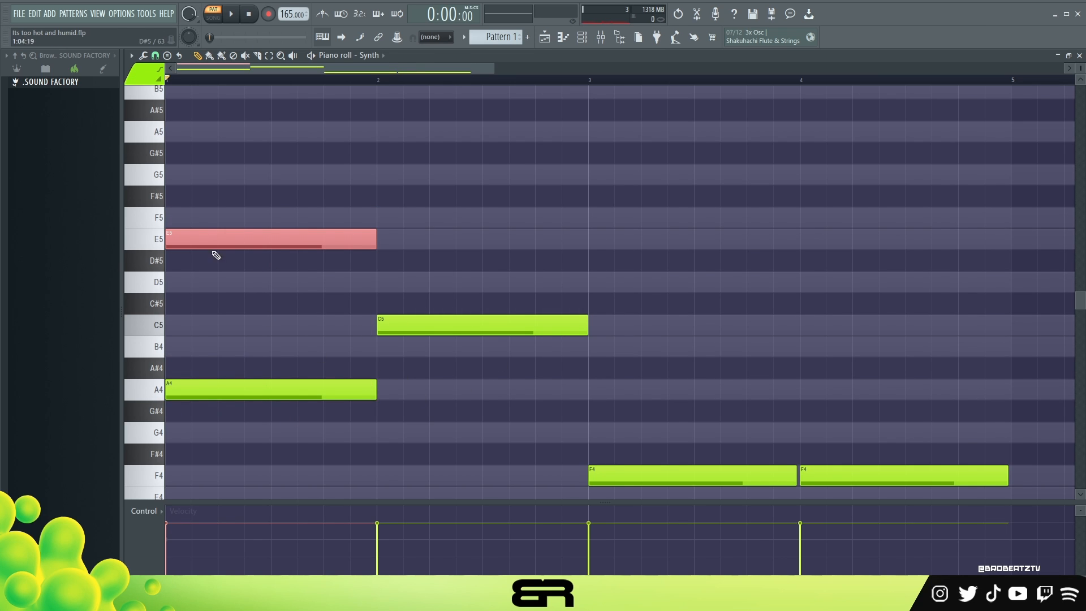
right_click(335, 310)
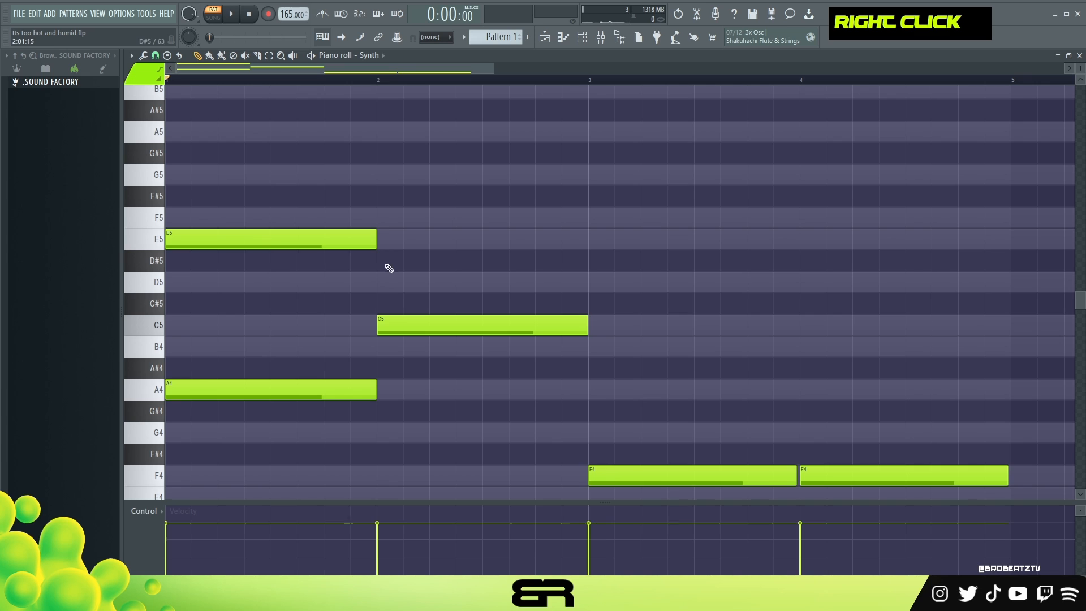
Step: Add a full-bar G5 note above C5 in bar 2 and copy the interval onto the bar 1 notes
left_click(383, 176)
left_click_drag(441, 160, 456, 343, "ctrl")
left_click_drag(449, 330, 258, 397, "shift")
right_click(258, 398)
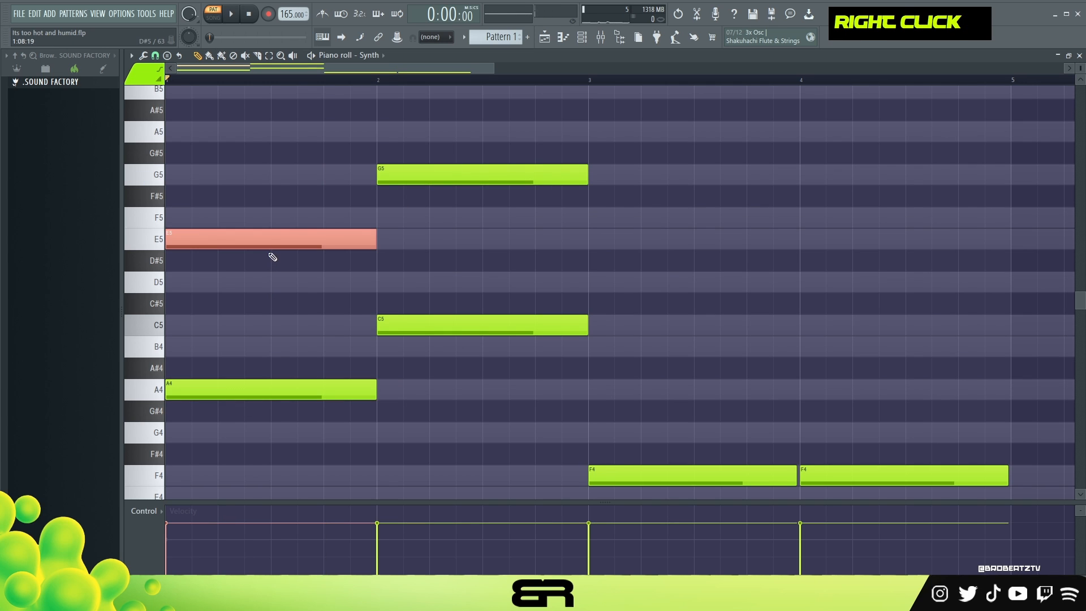
Step: Delete the duplicate E5 and the G5 note, undoing the mistaken deletion of C5
right_click(271, 246)
right_click(438, 172)
right_click(463, 326)
key("ctrl+z")
right_click(446, 175)
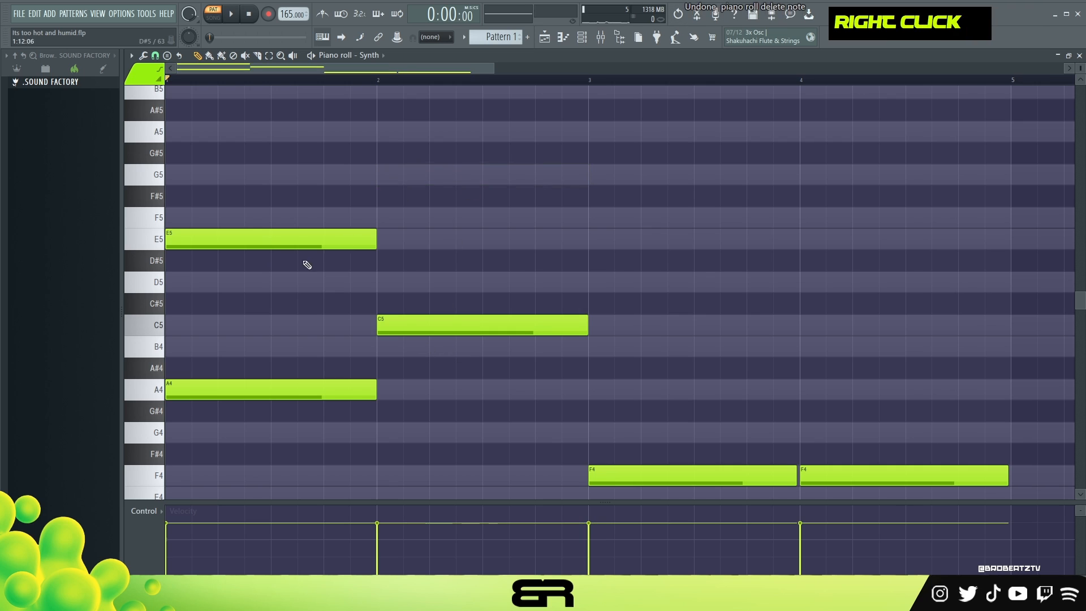
Step: Shift the E5 note in bar 1 half a beat later
scroll(271, 283, "up", 1)
left_click(212, 300, "ctrl")
left_click_drag(212, 299, 240, 303)
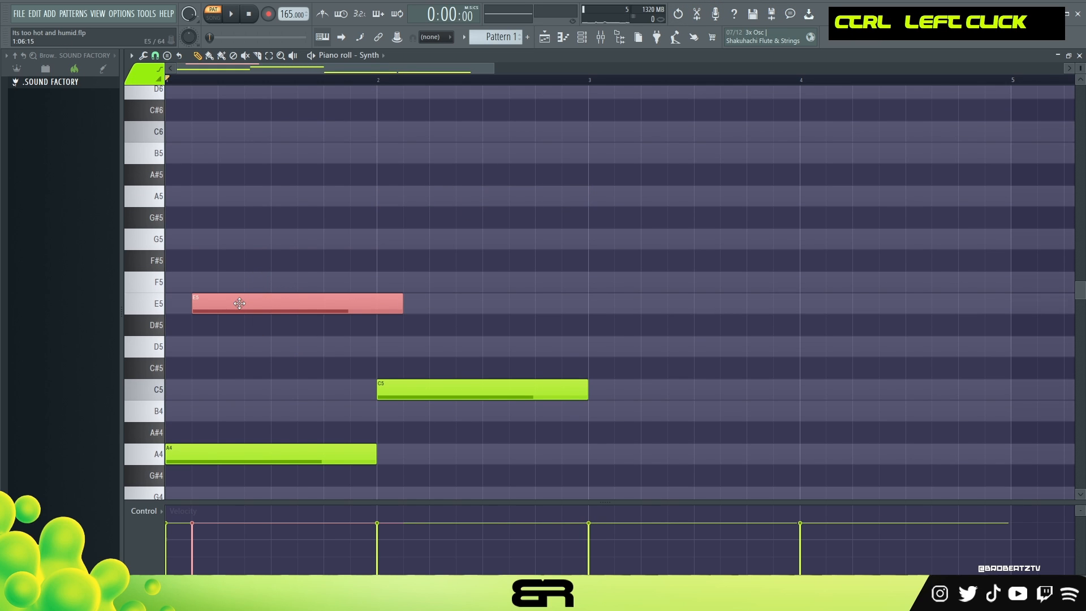
Step: Add B4 and C5 notes starting on beat 2 of bar 1 and shorten both to end just before bar 2
left_click(221, 405)
left_click(228, 392)
left_click_drag(275, 386, 298, 435)
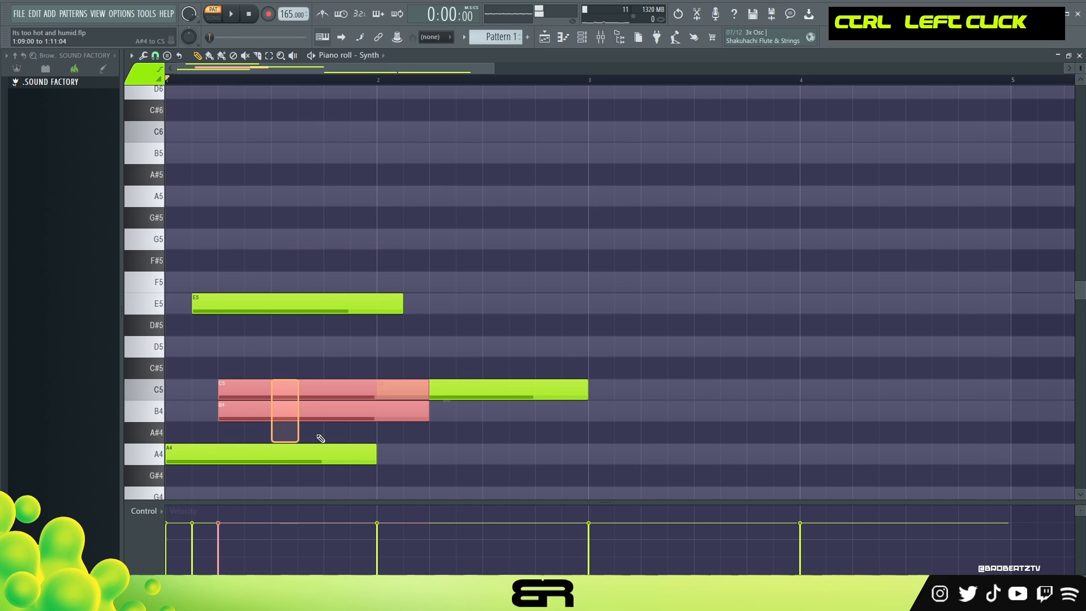
left_click_drag(425, 412, 370, 427)
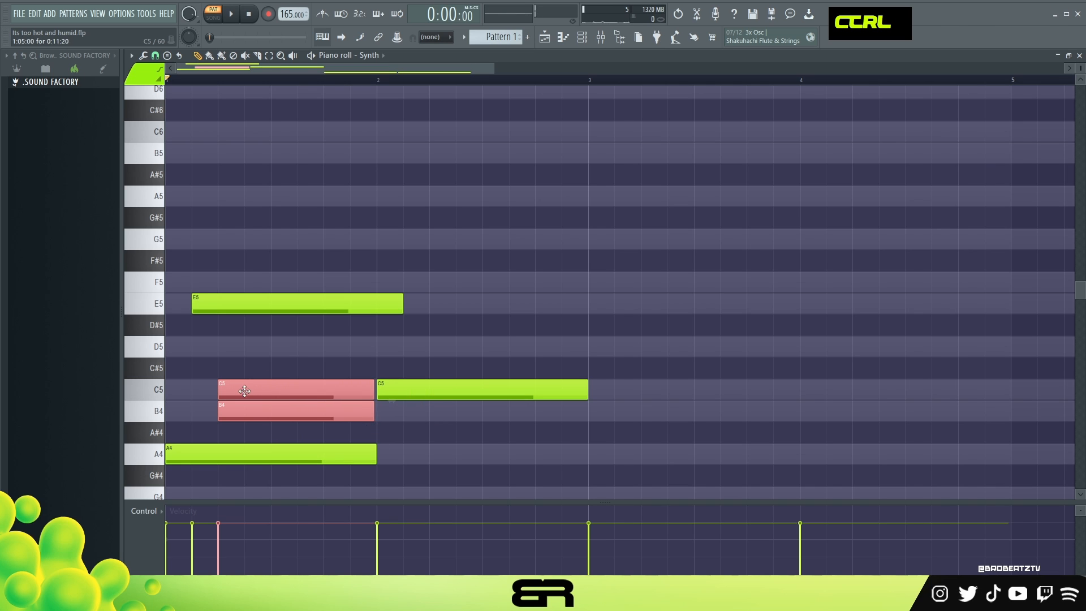
Step: Raise the B4 and C5 notes in bar 1 one octave and trim C6 to start half a beat later
key("ctrl+Up")
scroll(265, 243, "up", 3)
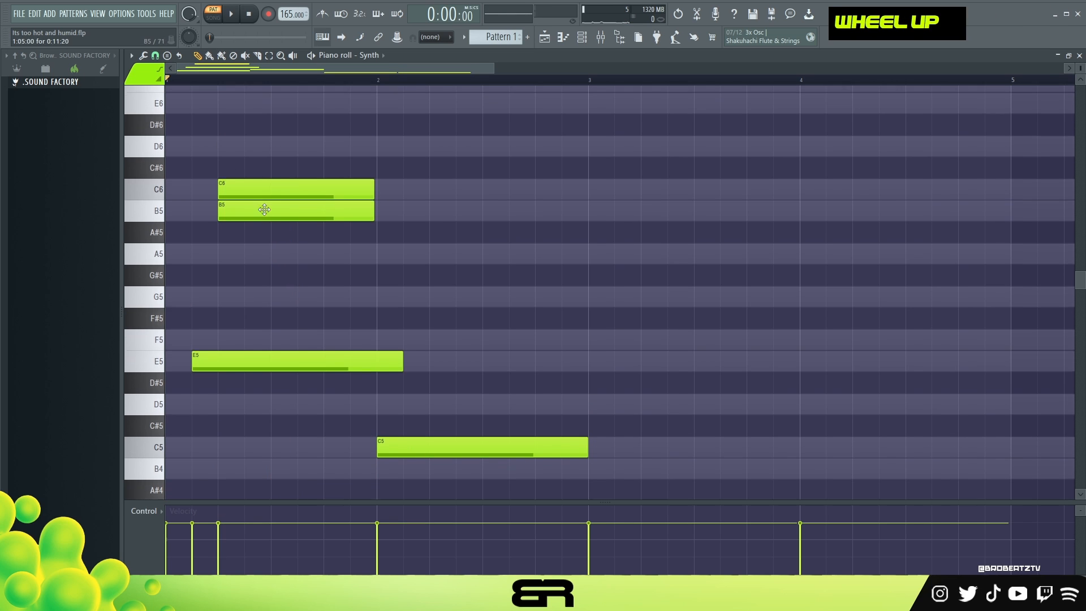
scroll(271, 239, "down", 3)
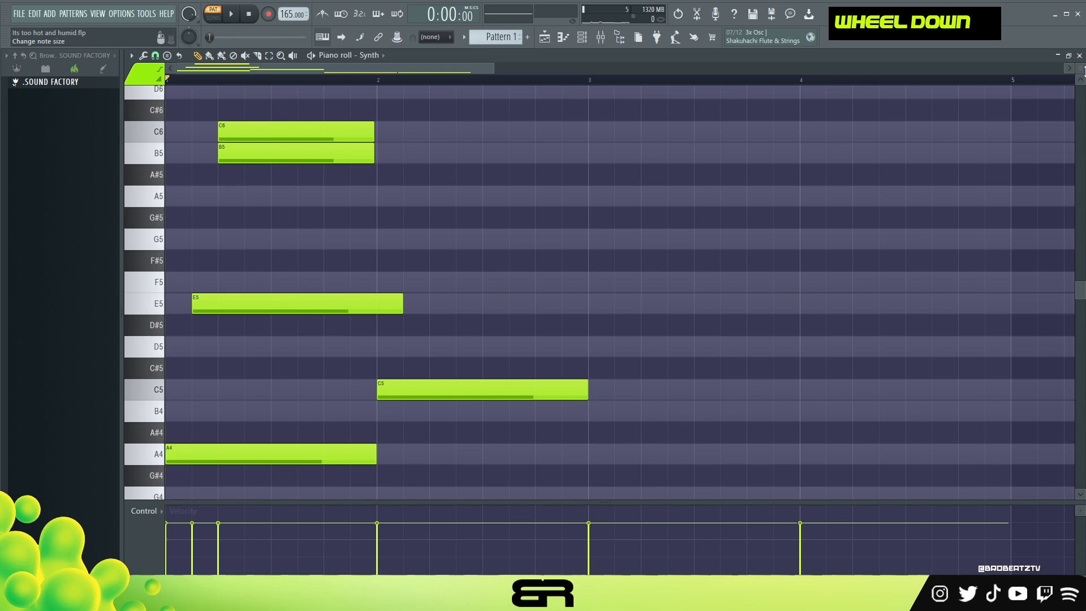
scroll(1081, 68, "down", 1)
left_click_drag(494, 69, 383, 72)
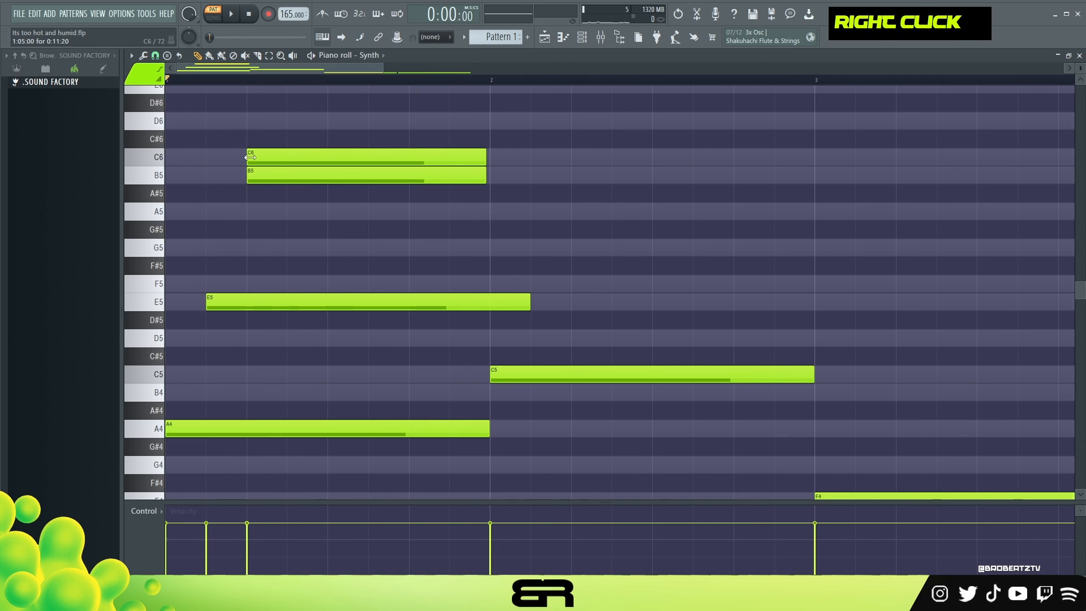
left_click_drag(248, 157, 287, 157)
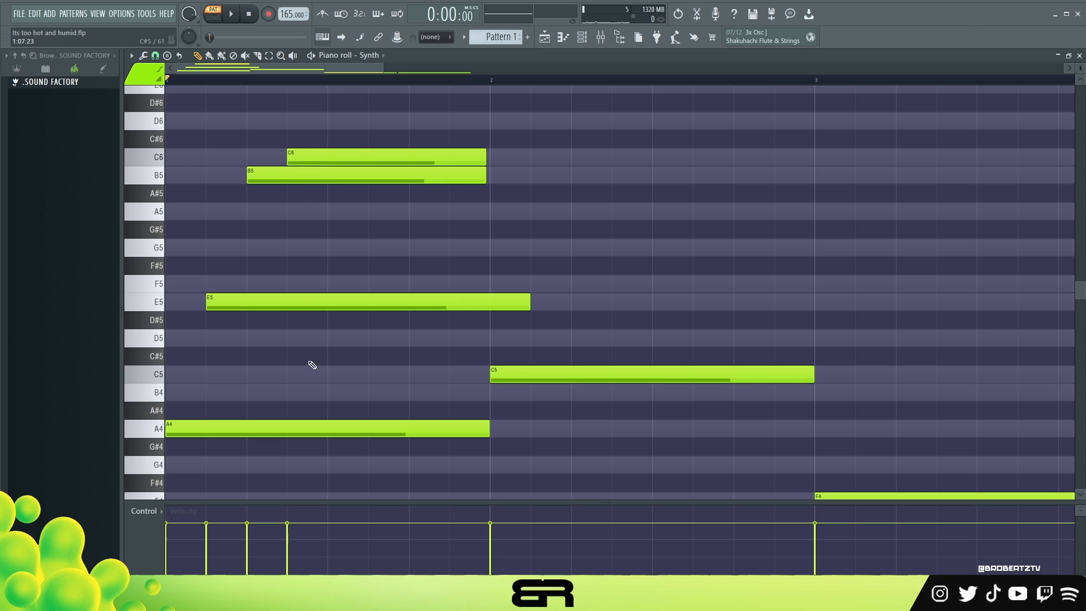
Step: Try the B5 and C6 notes one octave lower, and return them to their original octave
left_click_drag(316, 144, 351, 202, "ctrl")
key("ctrl+Down")
key("ctrl+Up")
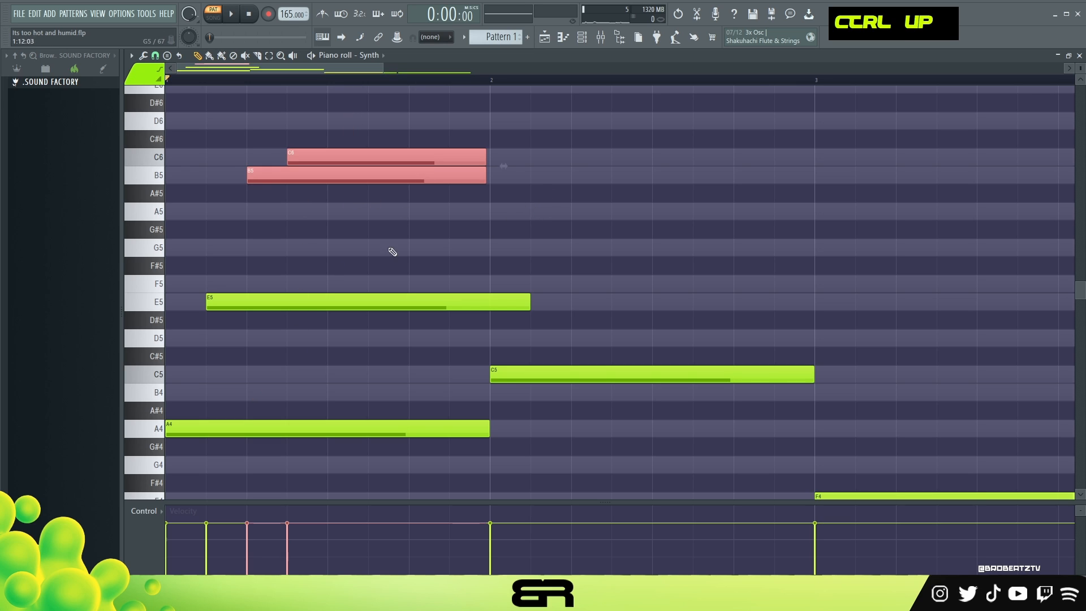
right_click(417, 230)
Step: Play back the pattern from the start to hear the bar 1 notes
key("space")
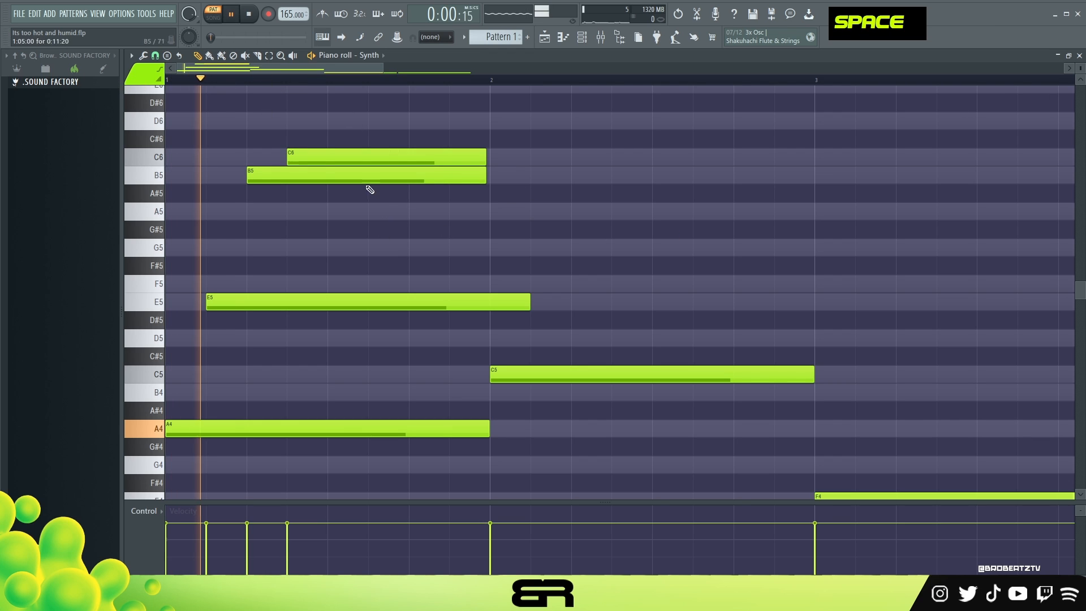
key("space")
key("space")
key("space")
Step: Duplicate the E5 note to beat 3 of bar 1 and raise the copy one octave to E6
left_click(233, 302, "ctrl")
mouse_move(233, 302)
left_mouse_down("shift")
mouse_move(485, 302)
mouse_move(354, 294)
left_mouse_up("shift")
key("ctrl+Up")
scroll(756, 247, "up", 1)
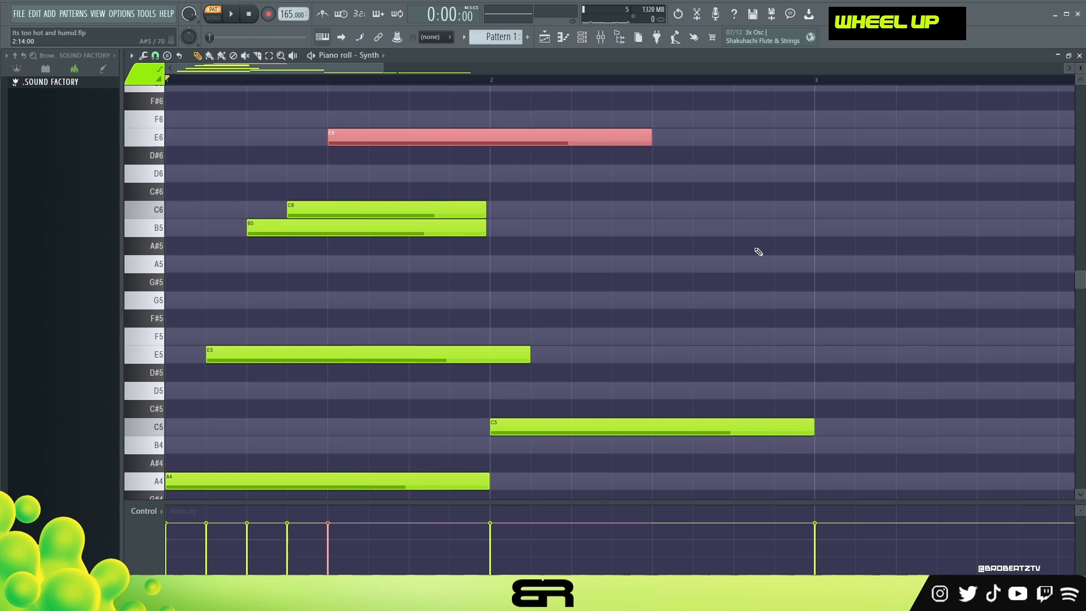
Step: Replay the pattern from the start to hear it with the E6 note
key("space")
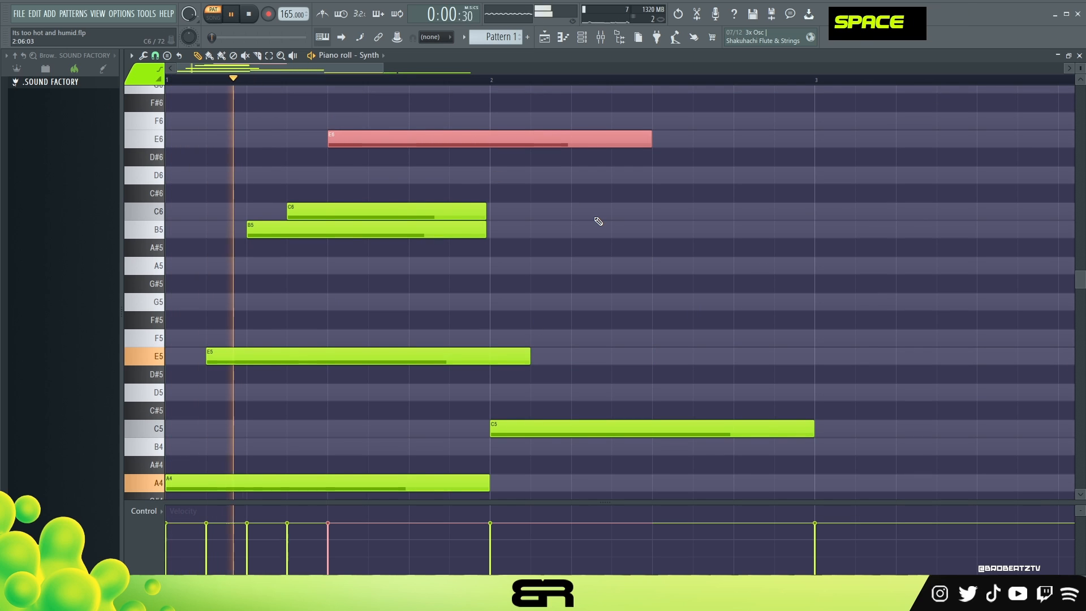
key("space")
key("space")
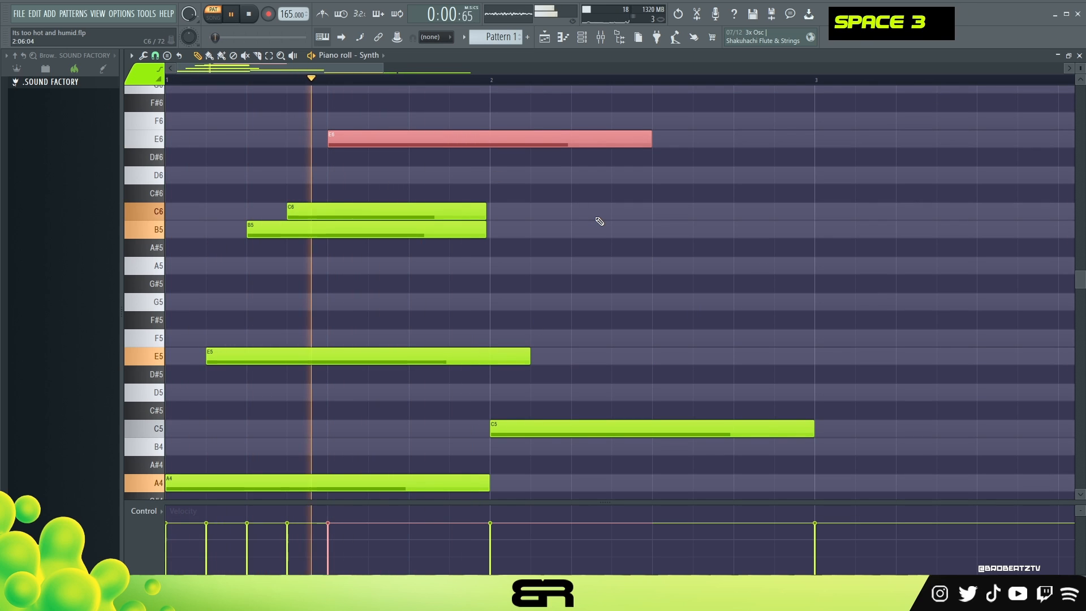
Step: Stop playback and shorten the B5 note in bar 1 to a length of 0:05:20
key("space")
right_click(524, 197)
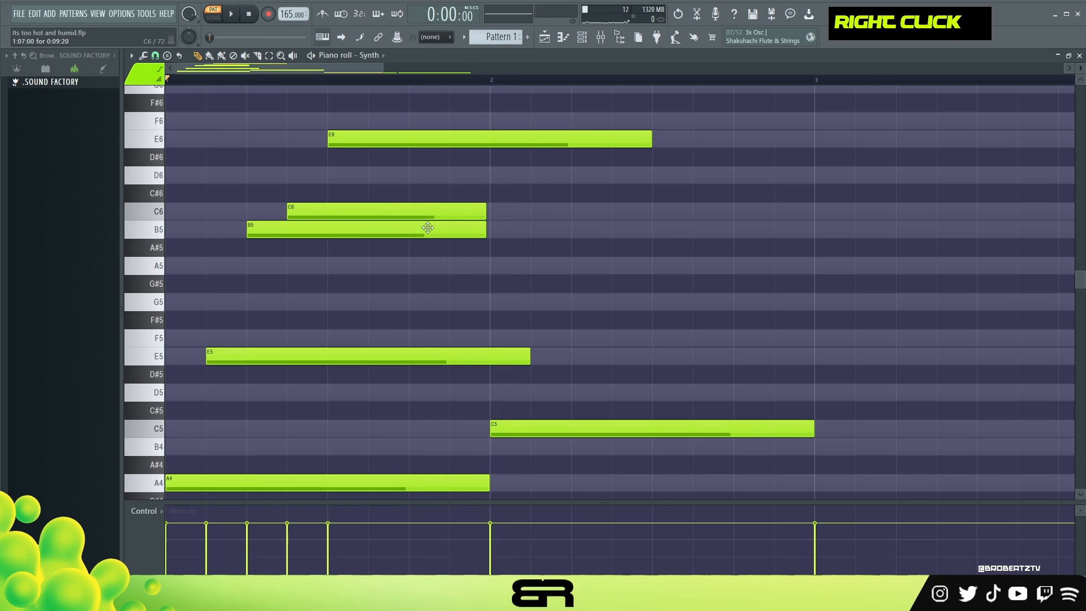
left_click(400, 227, "ctrl")
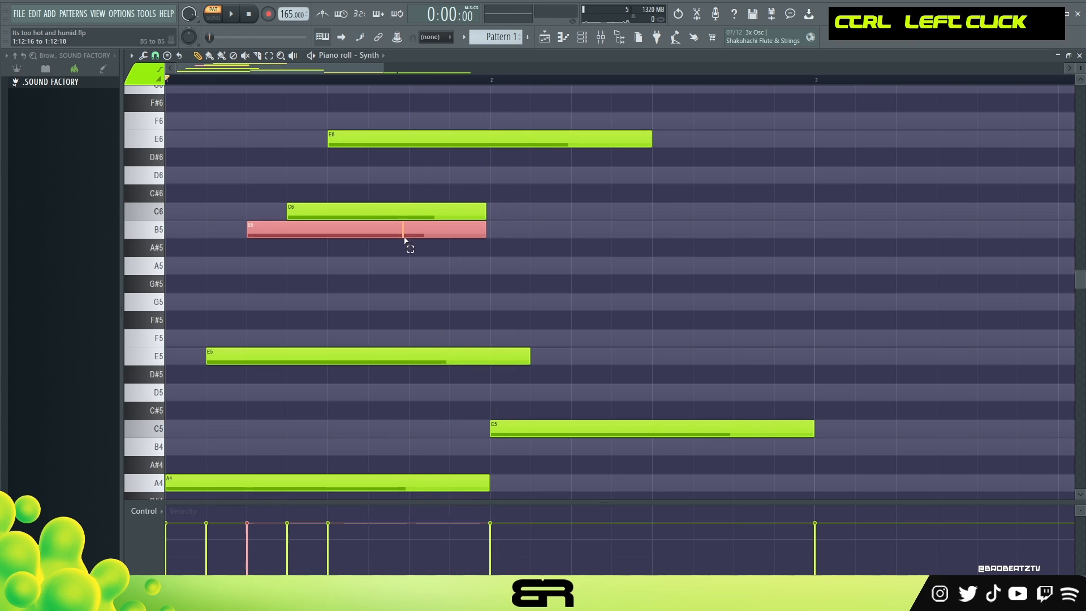
left_click_drag(485, 231, 364, 245)
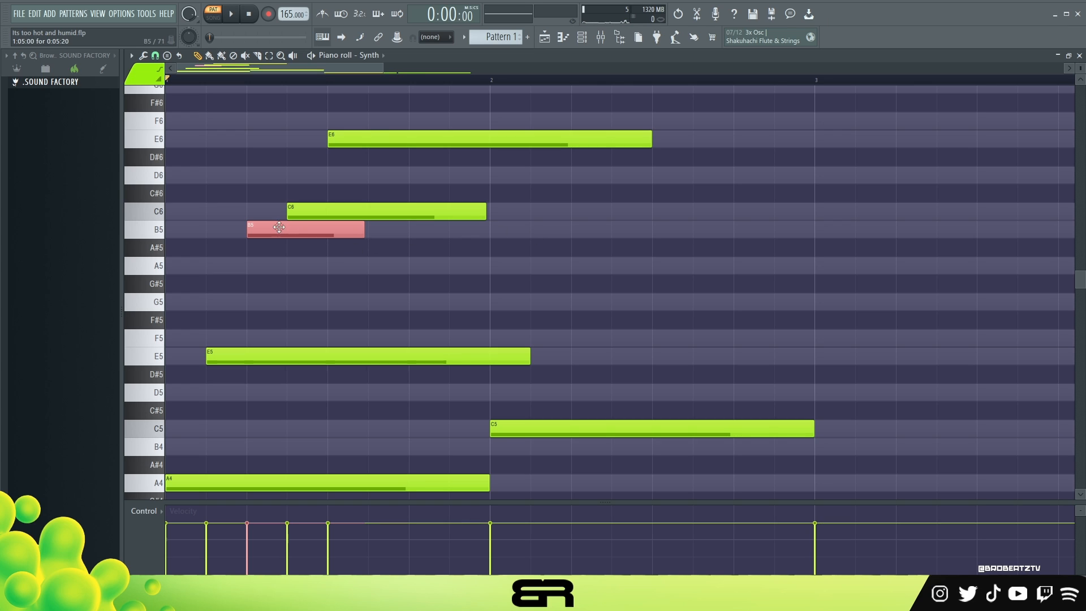
Step: Duplicate the shortened B5 note so the copy starts at step 11 of bar 1
double_click(246, 80)
left_click_drag(247, 80, 327, 102)
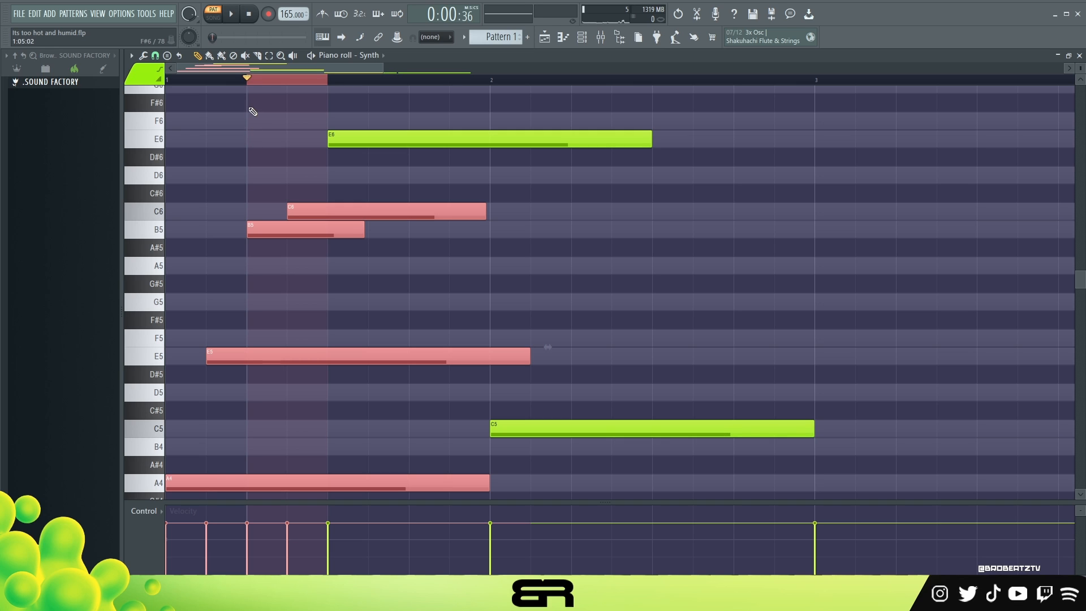
double_click(252, 82)
left_click(274, 232, "ctrl")
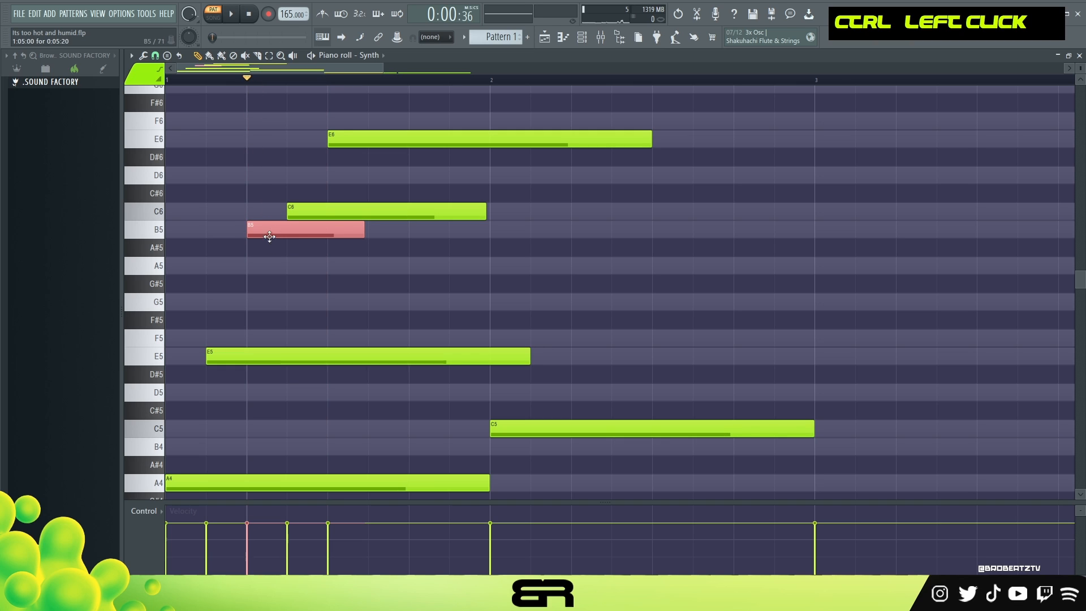
left_click_drag(307, 235, 403, 240, "shift")
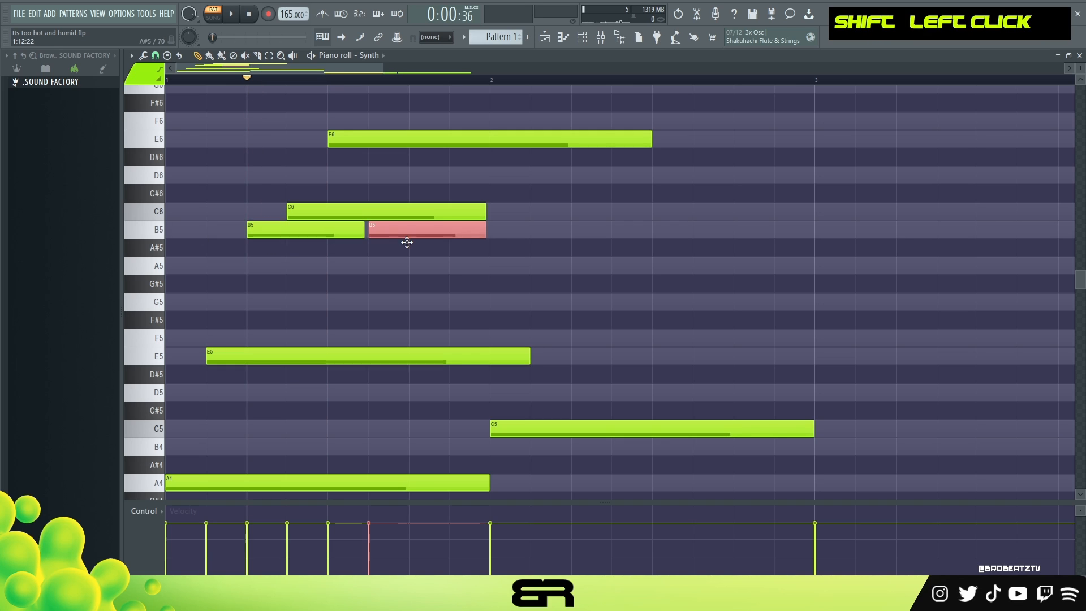
Step: Play back the pattern to hear bar 1 with the repeated B5 note
double_click(331, 89)
right_click(364, 92)
right_click(364, 92)
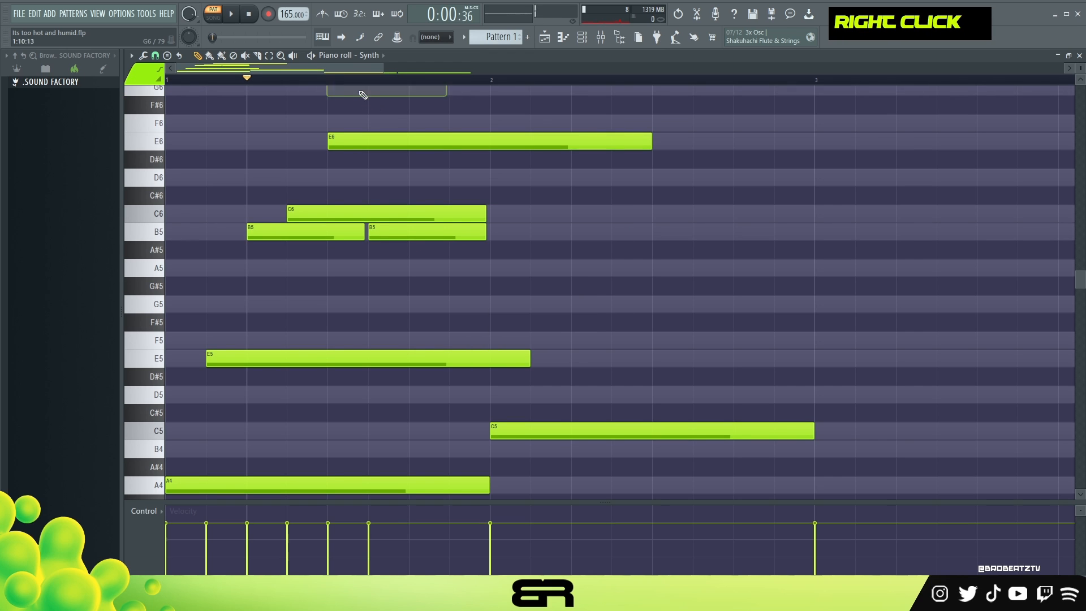
double_click(368, 81)
double_click(397, 82)
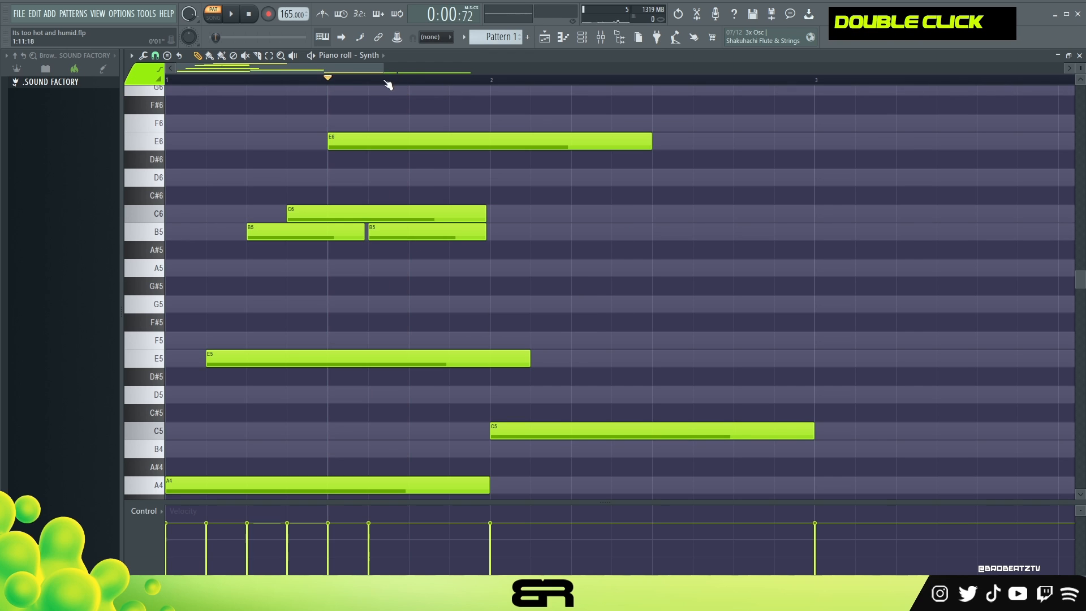
key("space")
key("space")
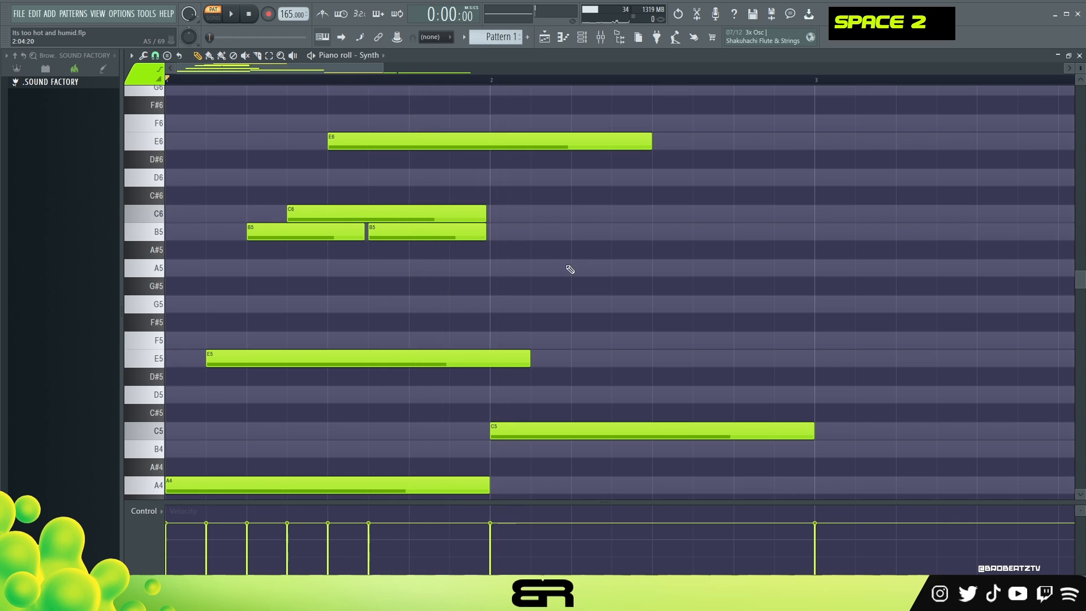
Step: Shorten the C6, E5 and E6 notes so they all end before bar 2
left_click_drag(485, 213, 411, 214)
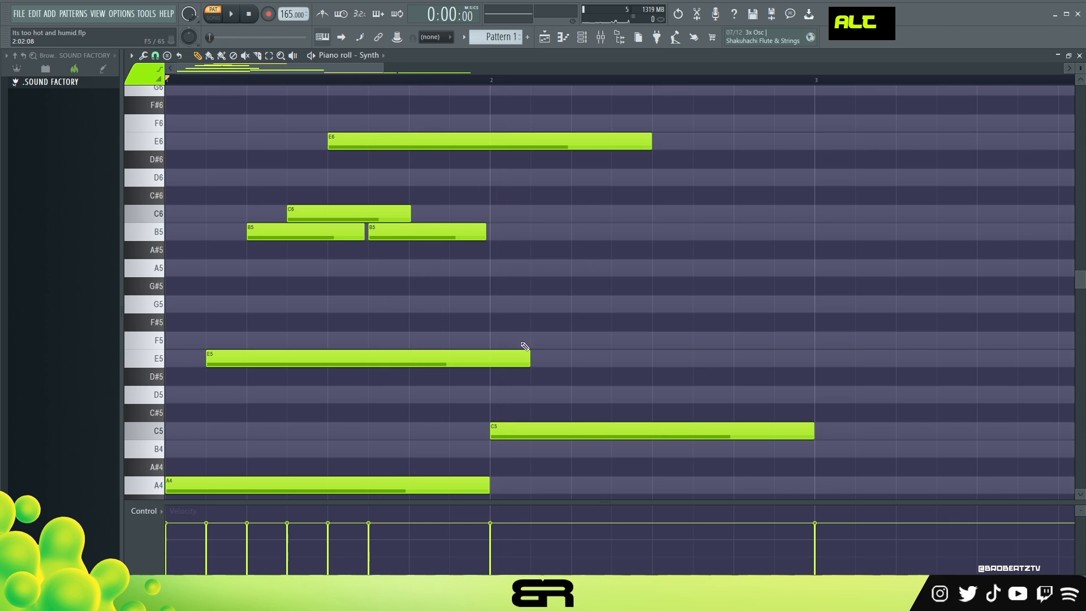
left_click_drag(529, 358, 476, 357)
left_click_drag(651, 143, 483, 152)
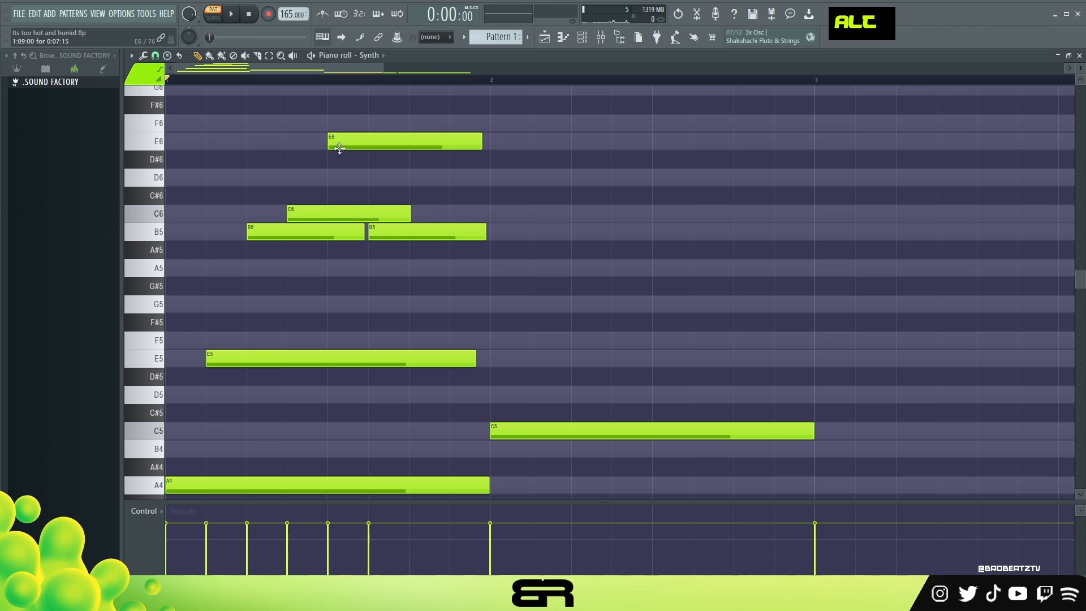
Step: Add a D6 note at step 13 of bar 1 and trim its end to before bar 2
key("space")
left_click(411, 177)
key("space")
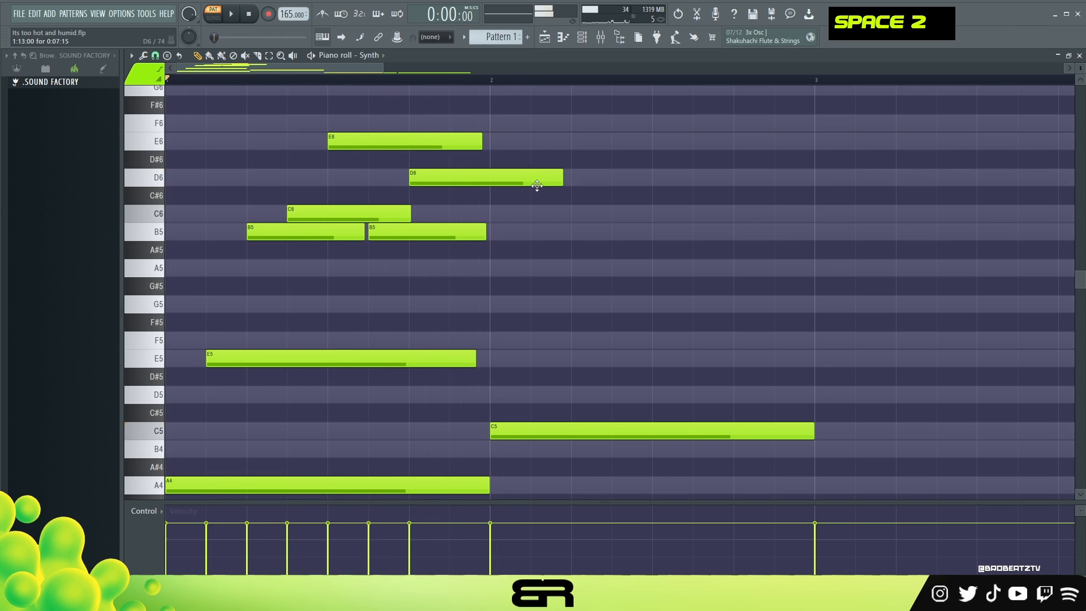
left_click_drag(563, 182, 478, 183)
key("space")
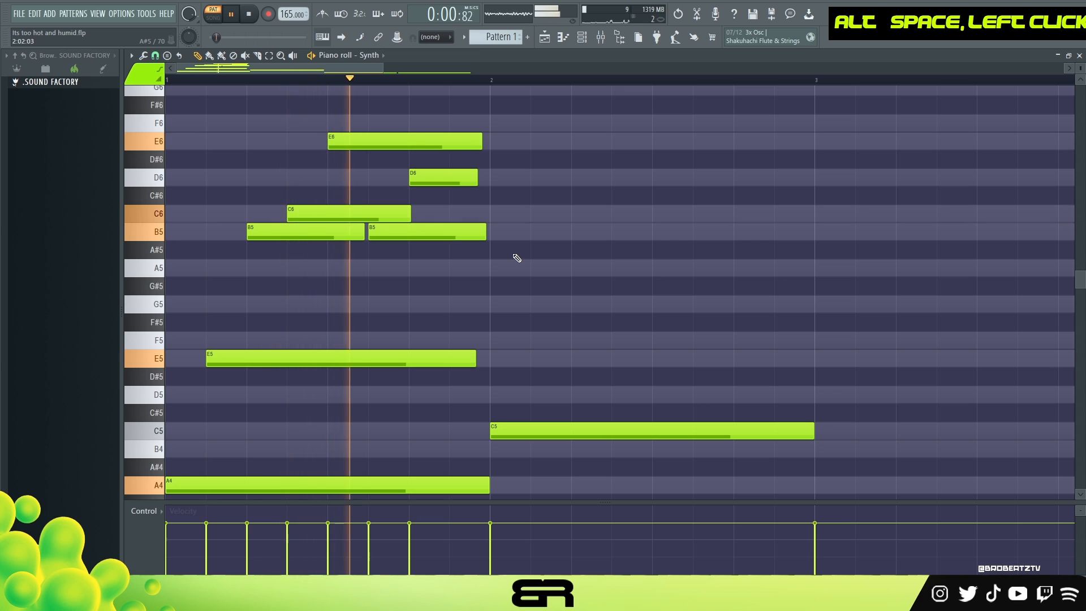
Step: Shorten the C6 note in bar 1 to a length of 0:05:06 while playing back the pattern
key("space")
key("space")
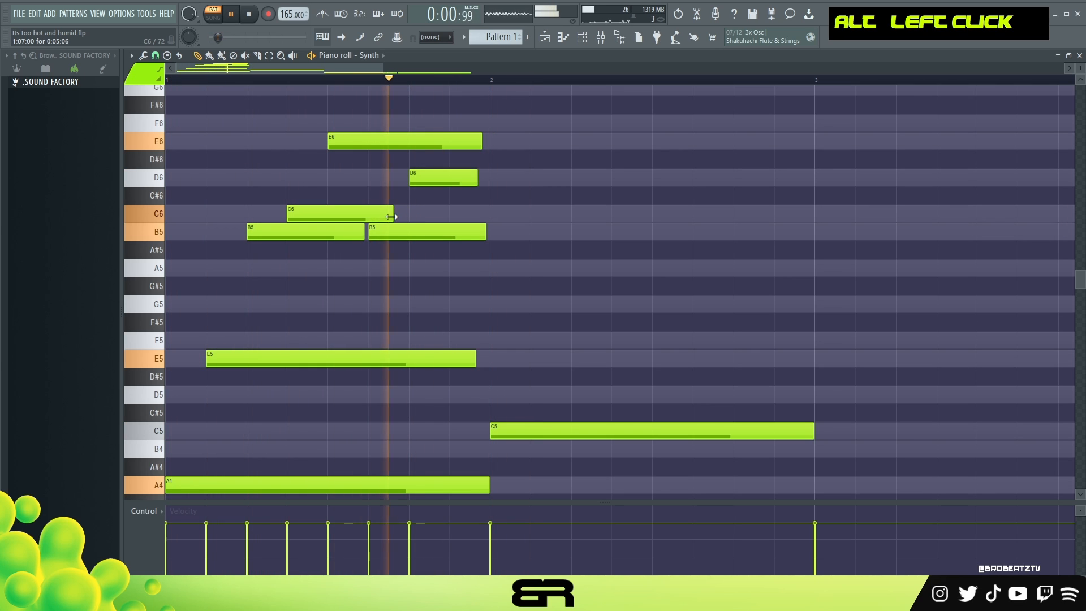
left_click_drag(409, 215, 393, 216)
key("space")
Step: Copy the bar 1 melody notes from E5 up to E6 into bar 2, and play back the pattern
left_click_drag(492, 381, 207, 90, "ctrl")
left_click_drag(225, 365, 557, 362, "shift")
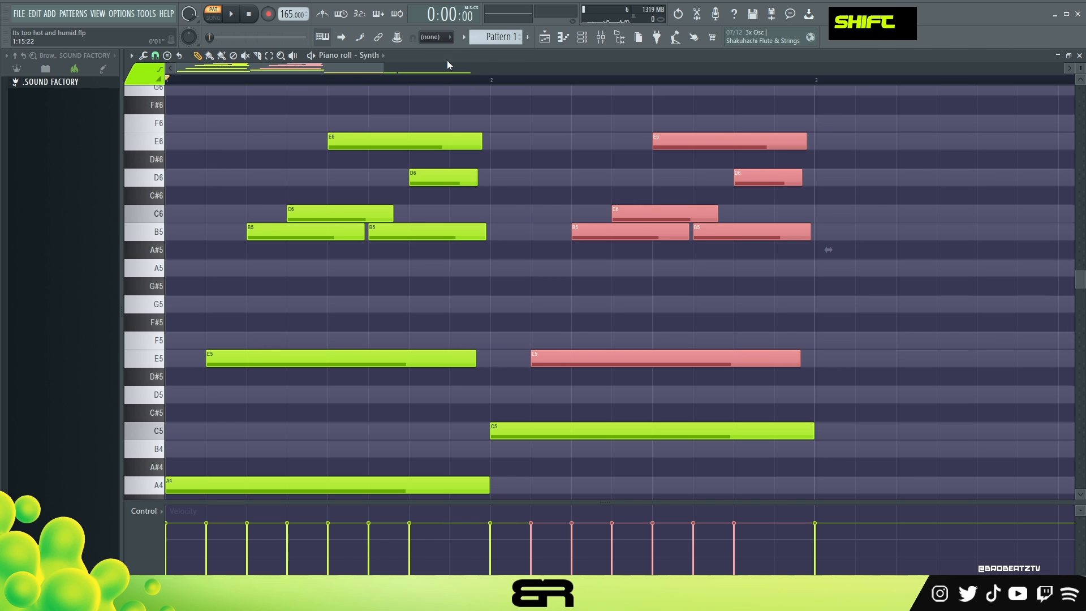
left_click_drag(367, 71, 397, 69)
right_click(689, 170)
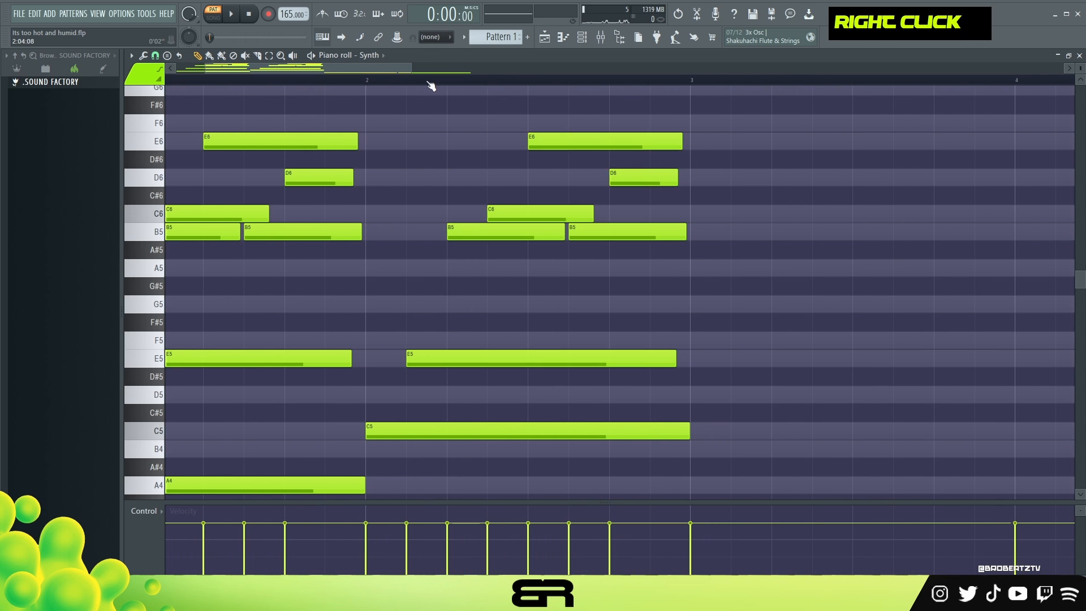
key("space")
key("space")
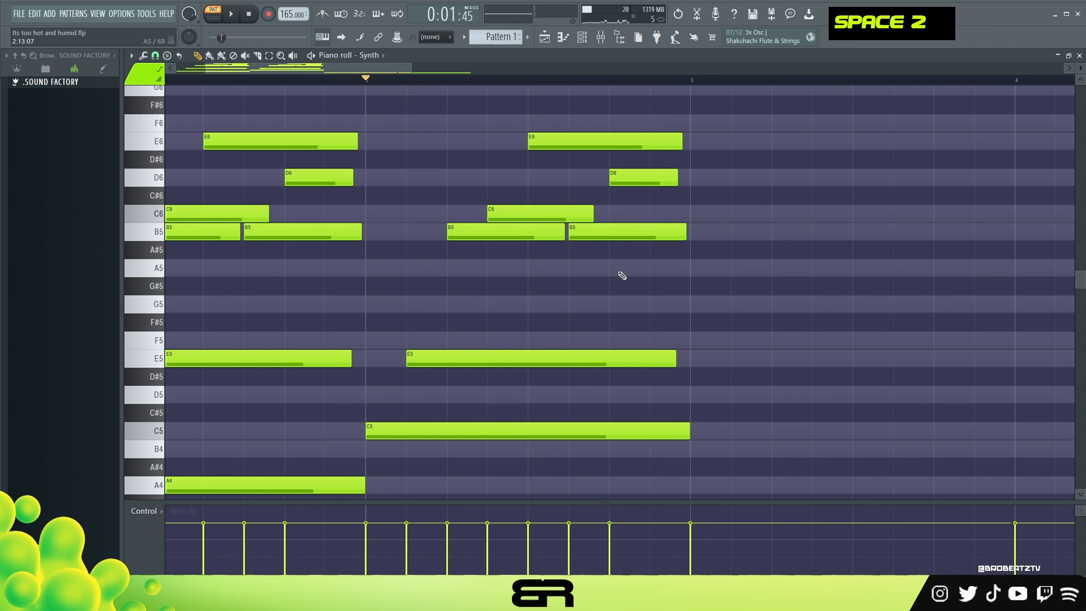
Step: Shorten the E6 note in bar 2 to a length of 0:05:00
left_click_drag(681, 141, 630, 142, "alt")
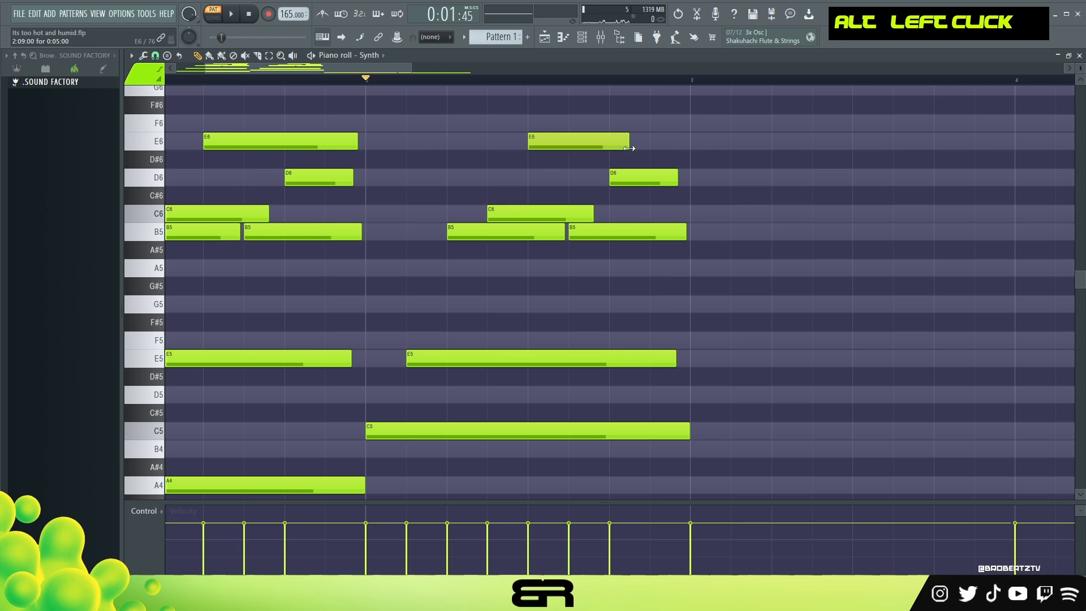
Step: Try a short D6, E6, D6 note sequence in bar 3, and delete those notes again
left_click(750, 174)
left_click(749, 141)
left_click_drag(790, 177, 725, 178, "alt")
left_click(814, 177)
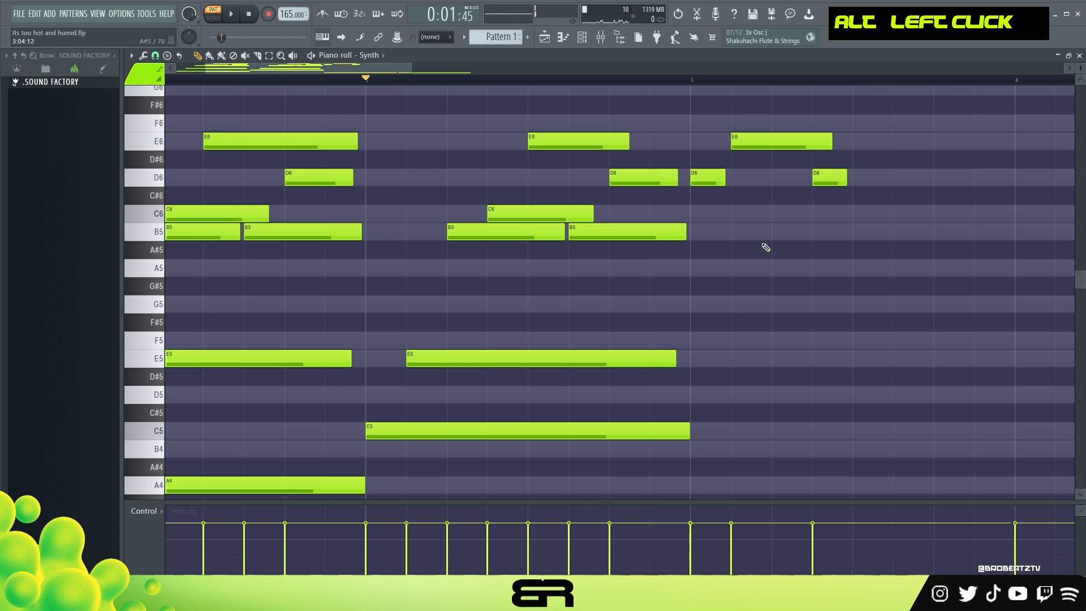
right_click(827, 179)
right_click(786, 142)
right_click(718, 180)
Step: Duplicate the E6 note in bar 2 to step 15 of the same bar
left_click_drag(625, 165, 534, 143, "ctrl")
mouse_move(535, 144)
left_mouse_down()
mouse_move(690, 145)
mouse_move(542, 146)
left_mouse_up()
right_click(613, 154)
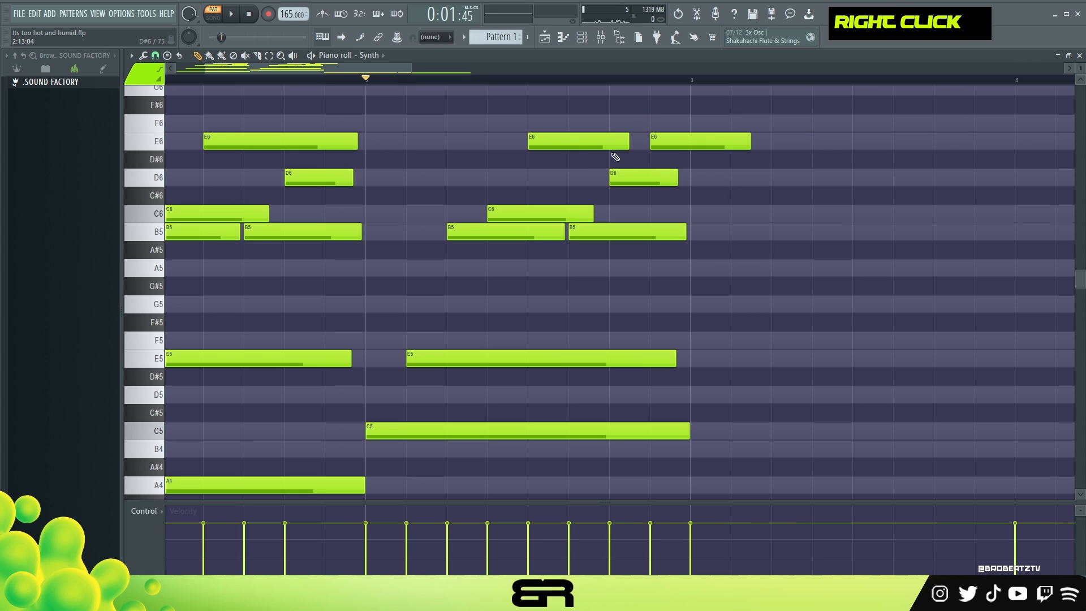
left_click(452, 238, "ctrl")
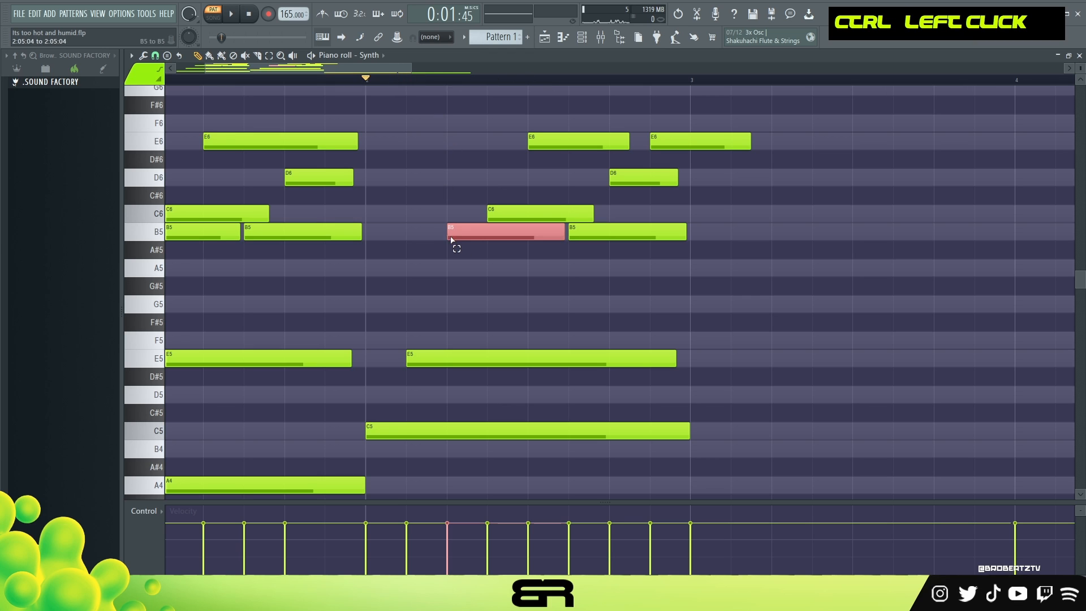
right_click(555, 175)
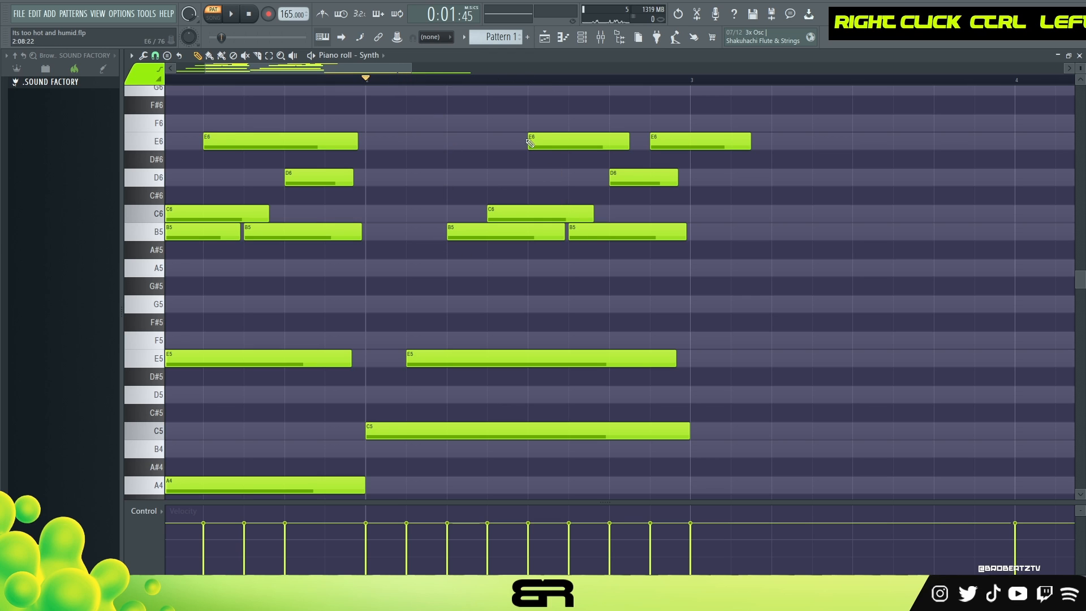
left_click_drag(640, 115, 667, 167, "ctrl")
right_click(732, 162)
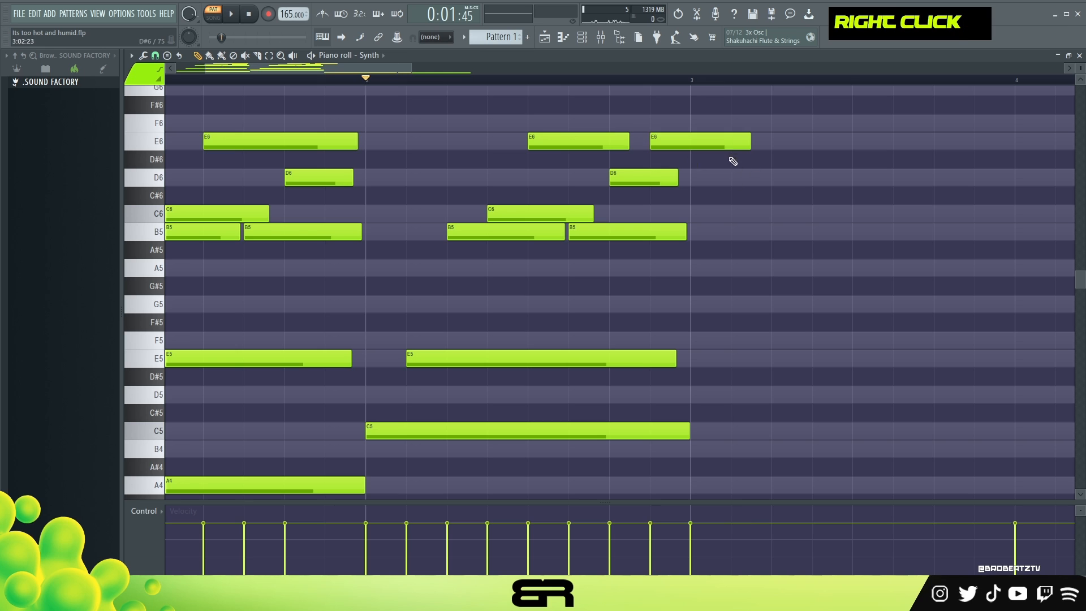
Step: Trim the second E6 note in bar 2 to end with the bar, and slightly lengthen the first one
left_click_drag(748, 144, 685, 172, "alt")
left_click_drag(629, 142, 640, 142, "alt")
Step: Duplicate the melody notes of bars 1 and 2 above the root notes into bars 3 and 4, and play back the pattern
scroll(504, 79, "down", 2)
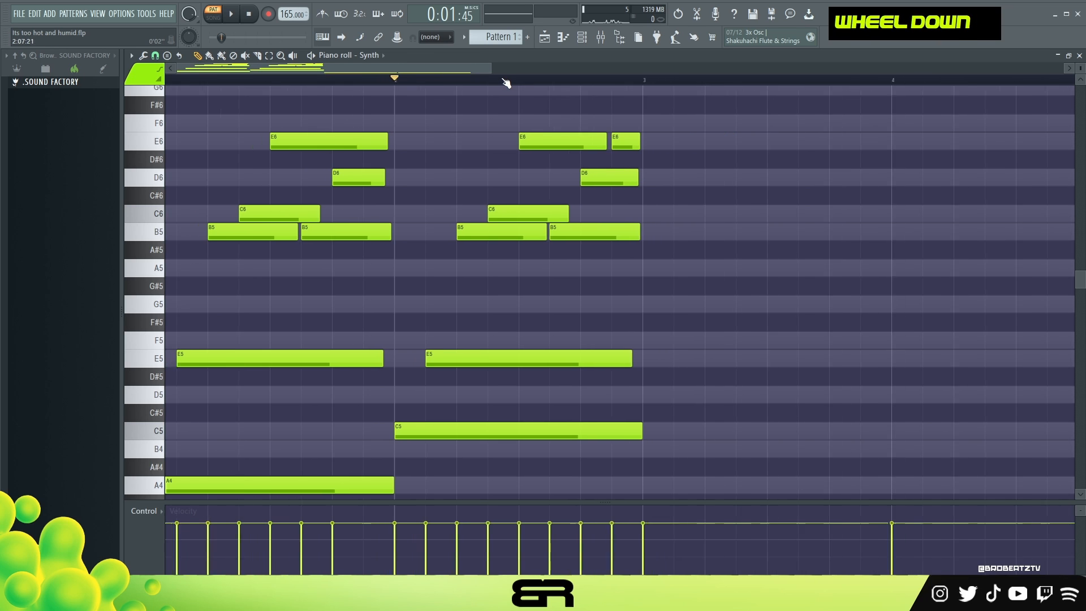
scroll(427, 85, "down", 2)
left_click_drag(556, 114, 579, 350, "ctrl")
left_click(573, 327, "shift")
right_click(573, 327, "shift")
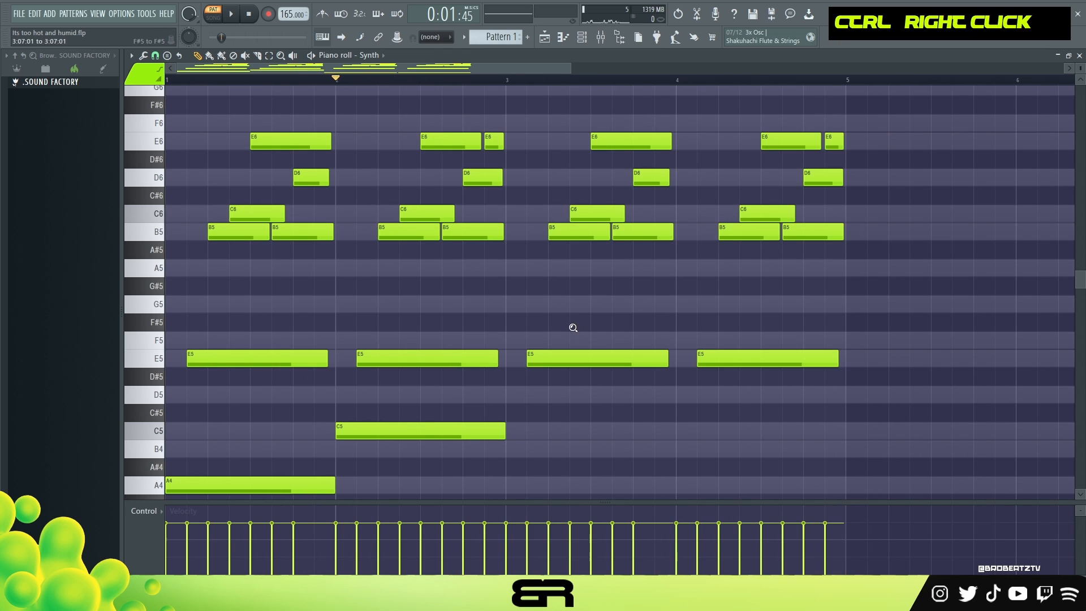
right_click(573, 328, "ctrl")
key("space")
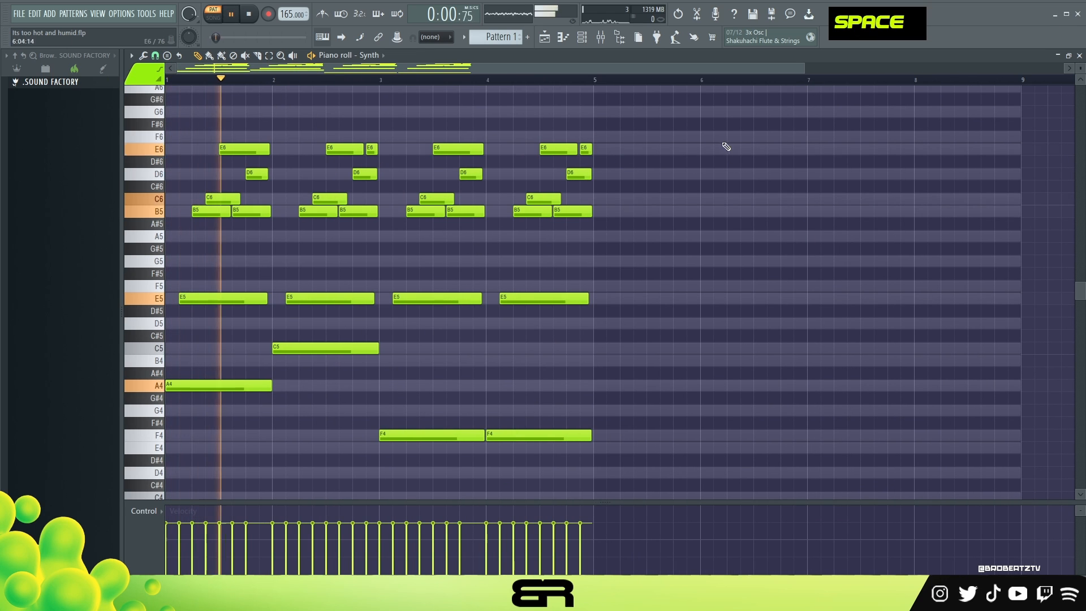
Step: Highlight the closing D6 and B5 notes of bars 3, 2 and 1, and clear the selection
scroll(460, 96, "up", 4)
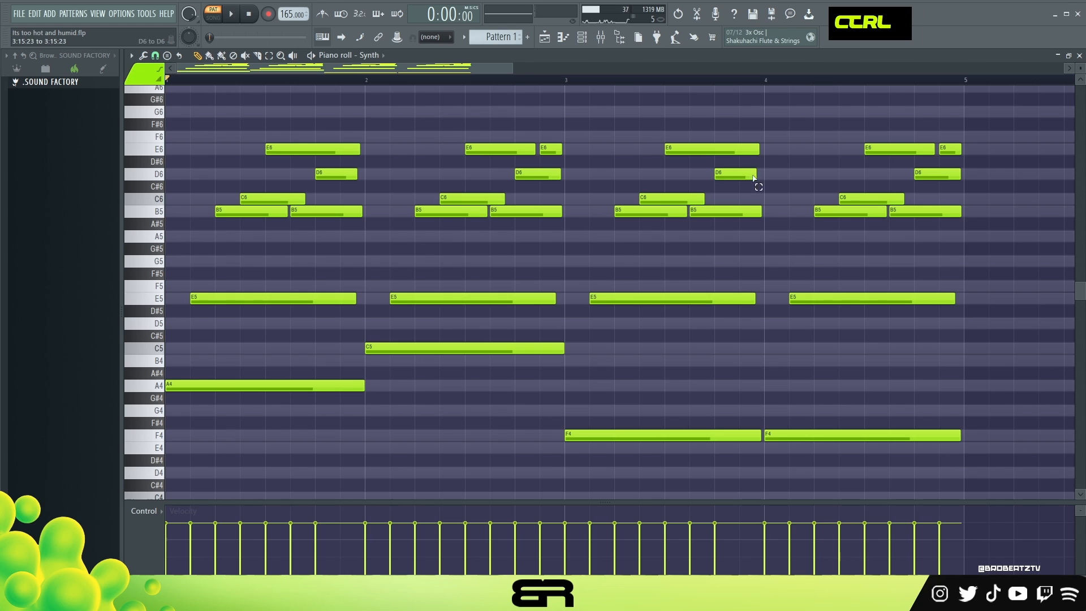
left_click_drag(761, 179, 735, 218)
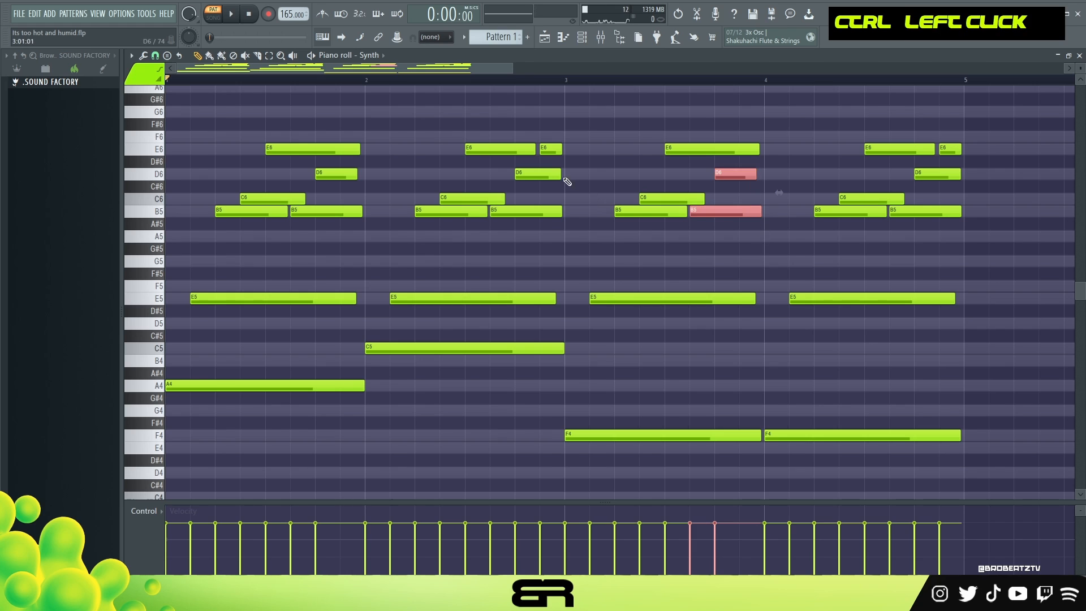
left_click_drag(568, 176, 537, 224)
left_click_drag(364, 172, 346, 220)
left_click_drag(368, 179, 371, 178)
right_click(604, 148)
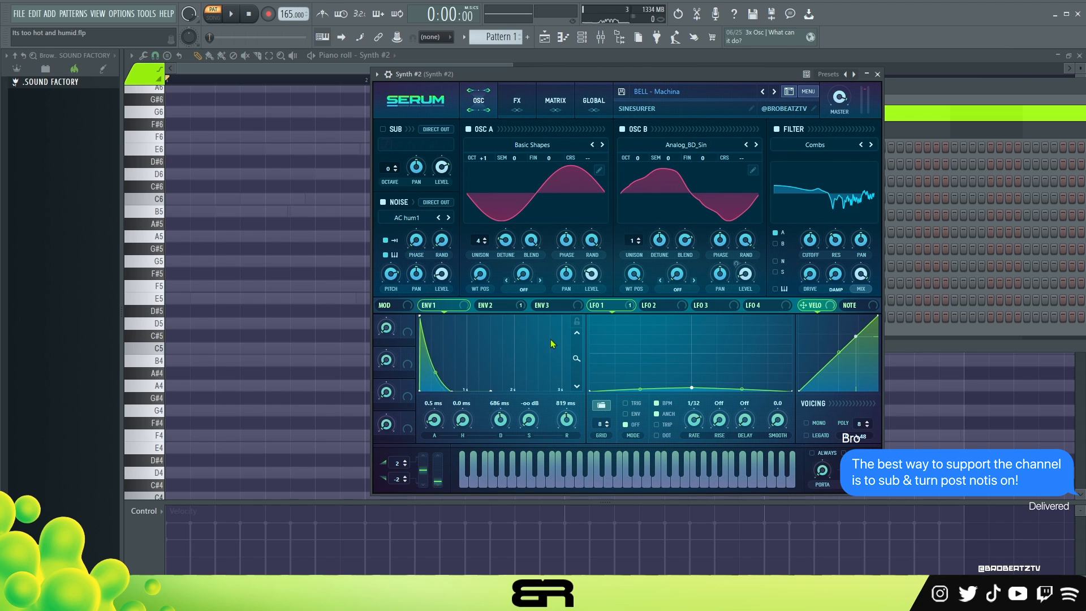
Step: Preview the BELL - Machina preset in Serum on Synth #2, and close the plugin window
left_click_drag(561, 73, 526, 88)
key("space")
key("space")
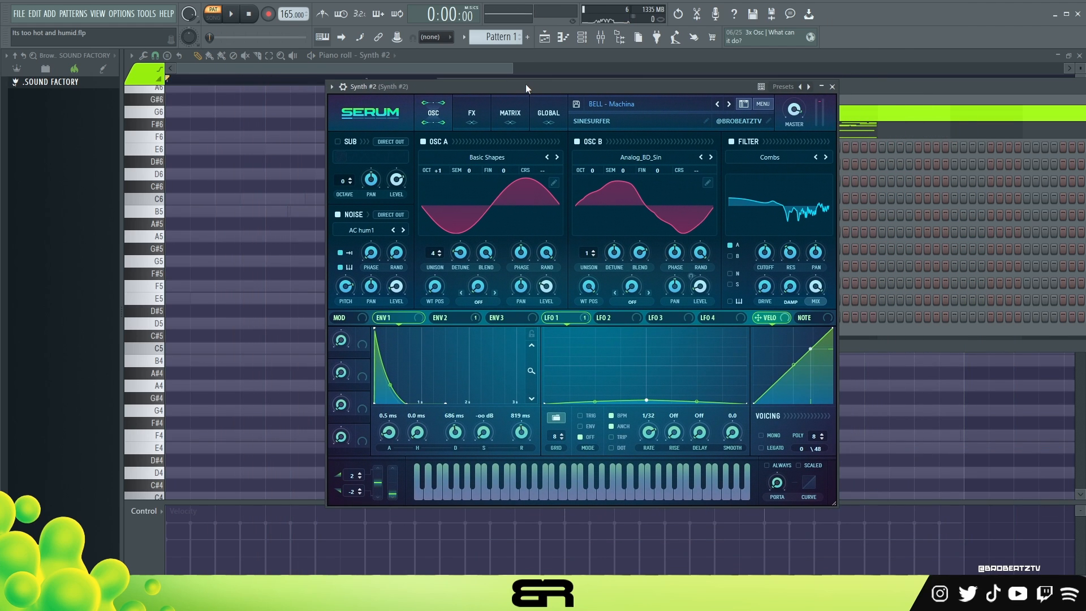
mouse_move(525, 83)
left_mouse_down()
mouse_move(517, 89)
mouse_move(538, 86)
mouse_move(527, 81)
left_mouse_up()
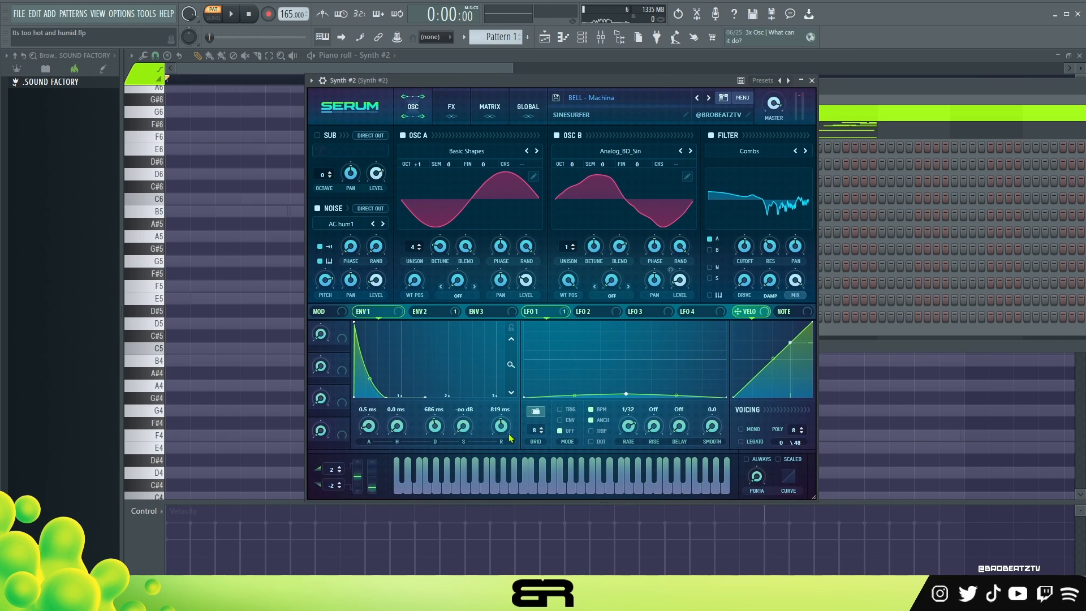
double_click(600, 488)
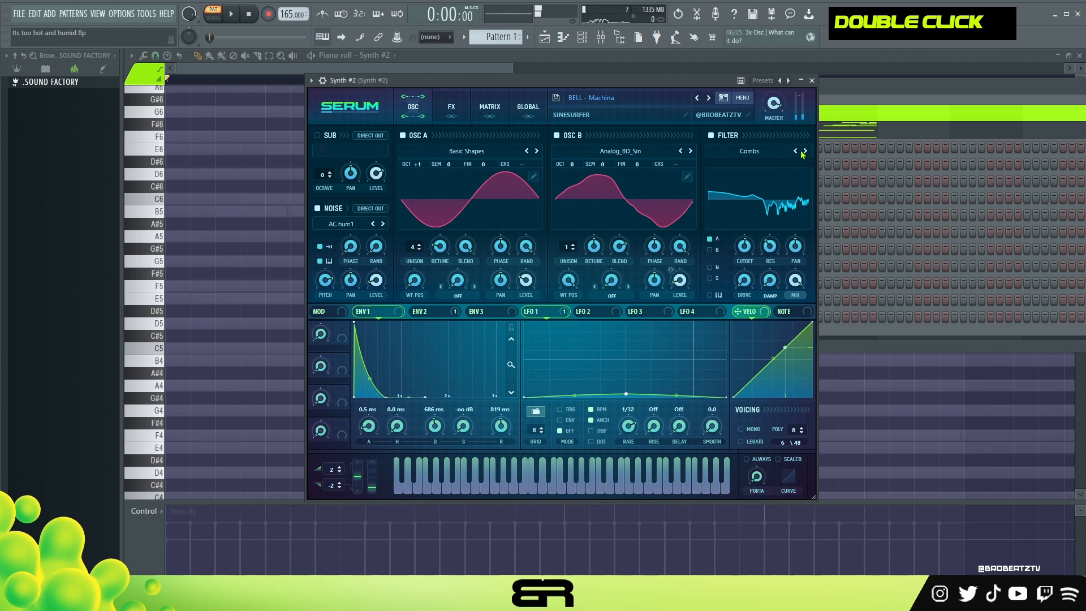
left_click(812, 80)
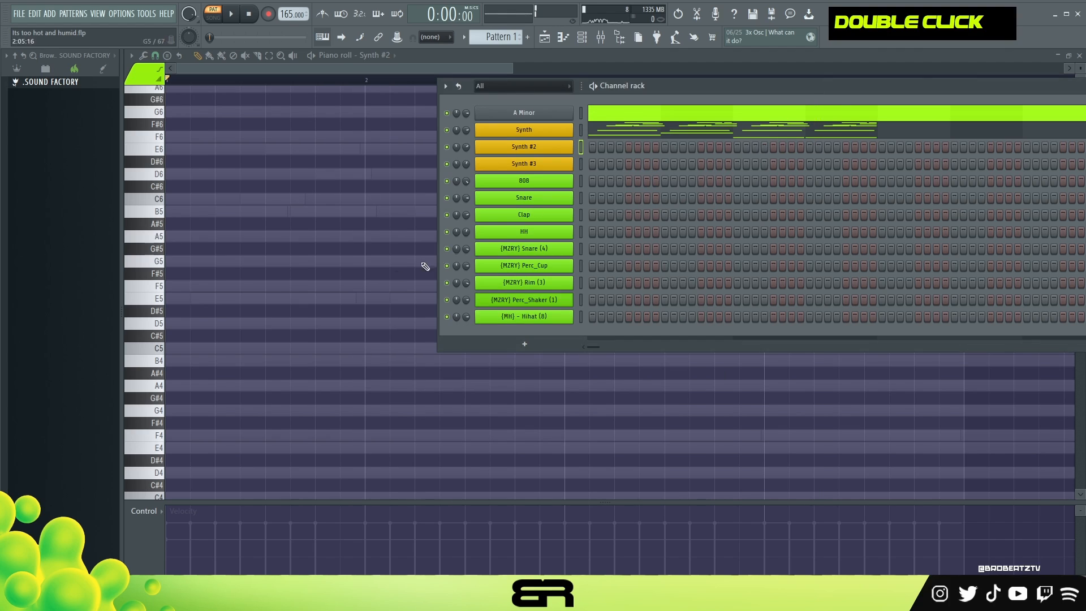
Step: Stack A4, B4, C5, D5 and E5 notes at the start of bar 1 in the Synth #2 piano roll
right_click(254, 360)
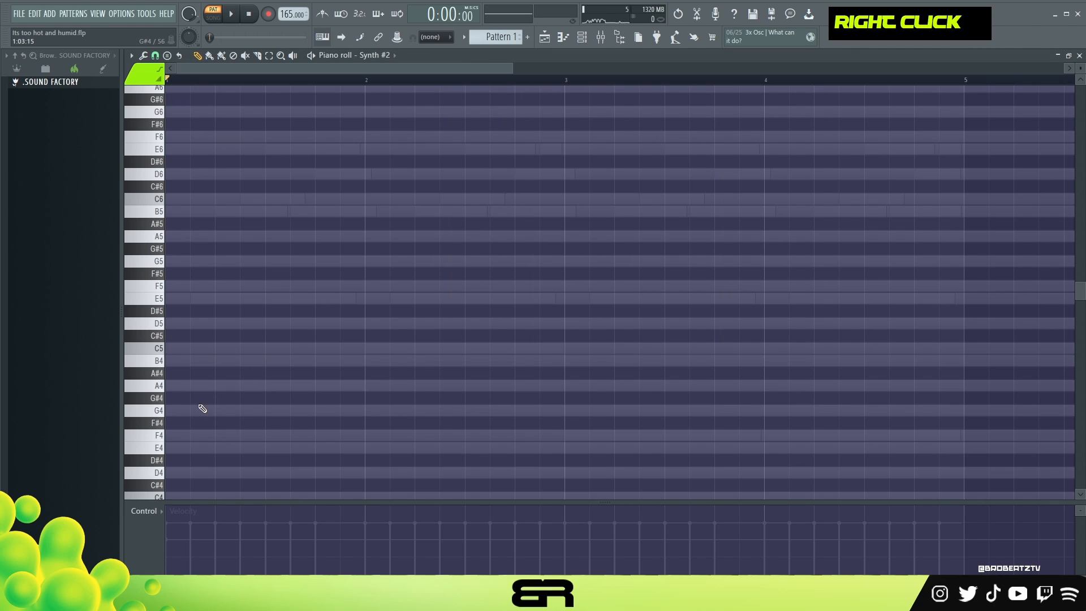
left_click(170, 69)
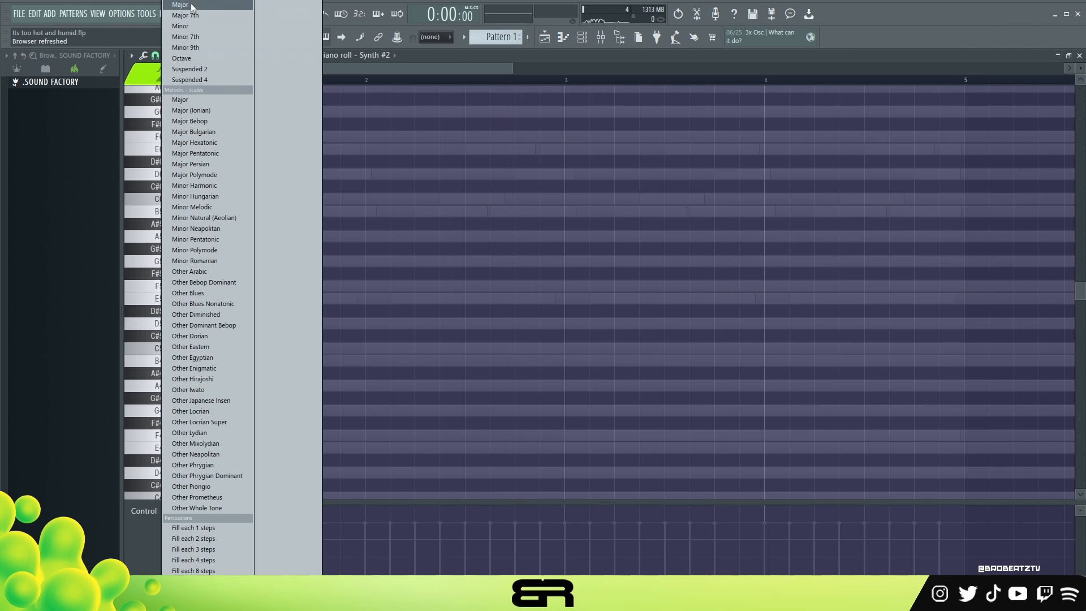
left_click(167, 55)
left_click_drag(211, 388, 139, 387)
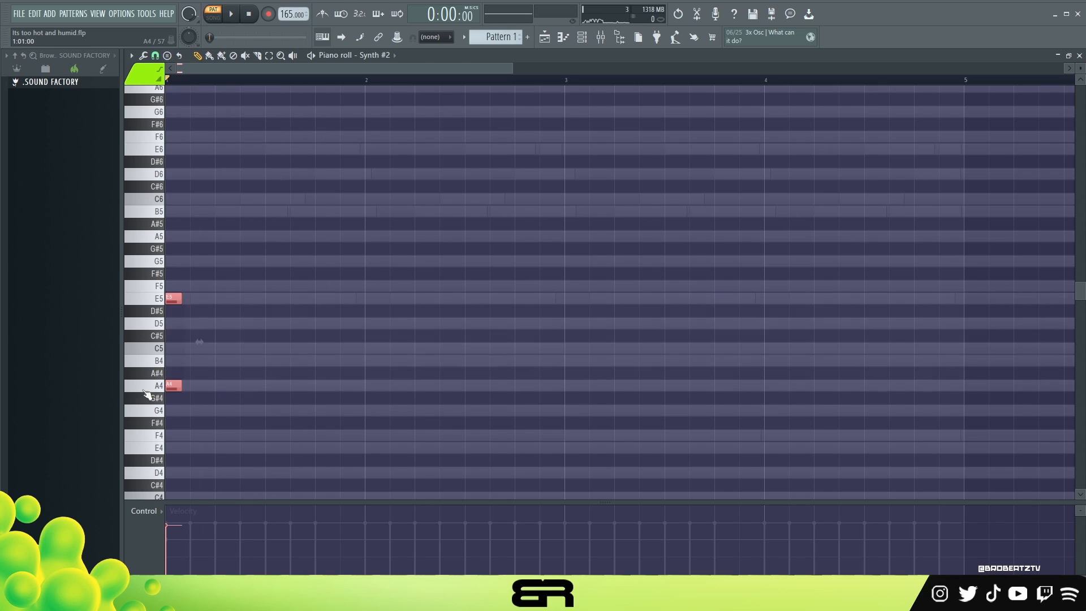
left_click(192, 324)
left_click(192, 349)
left_click(193, 360)
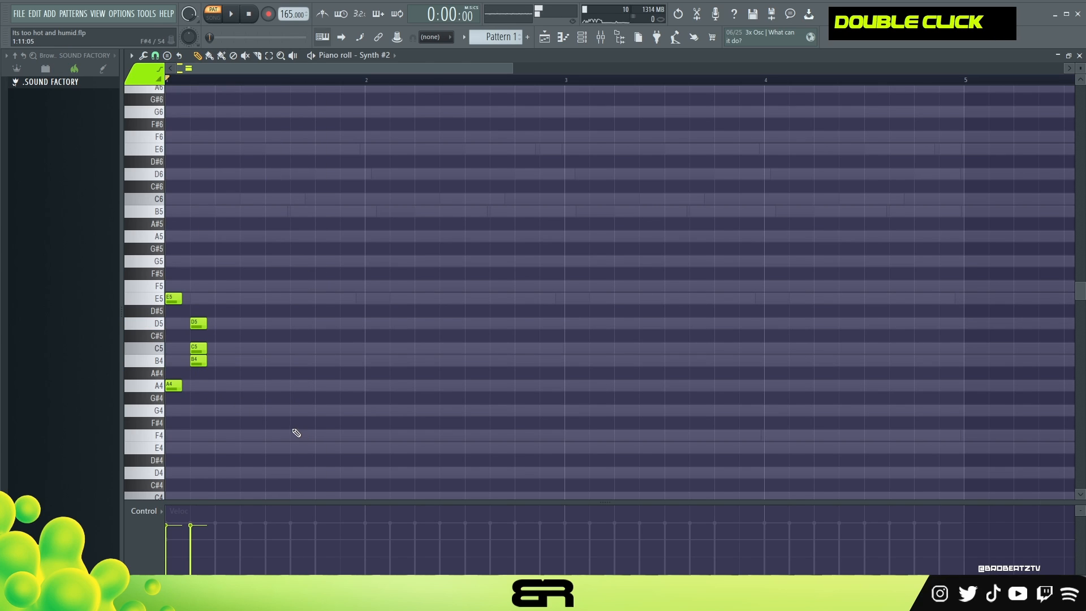
left_click_drag(203, 314, 172, 359)
Step: Copy the five-note stack to the start of bar 5 as a note guide, leaving nothing at bar 3
left_click_drag(237, 257, 571, 392)
left_click(520, 403)
left_click_drag(544, 276, 972, 403)
right_click(687, 393)
right_click(572, 386)
right_click(572, 298)
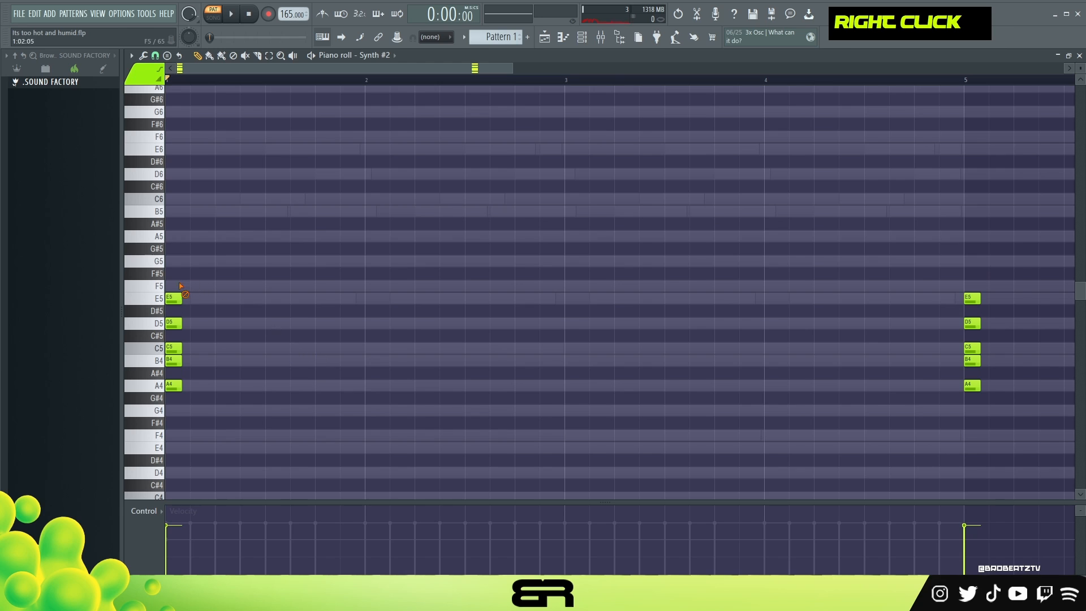
Step: Delete the E5, D5, C5 and B4 notes at the start of bar 1, keeping only A4
right_click(181, 298)
right_click(179, 323)
right_click(178, 348)
right_click(177, 360)
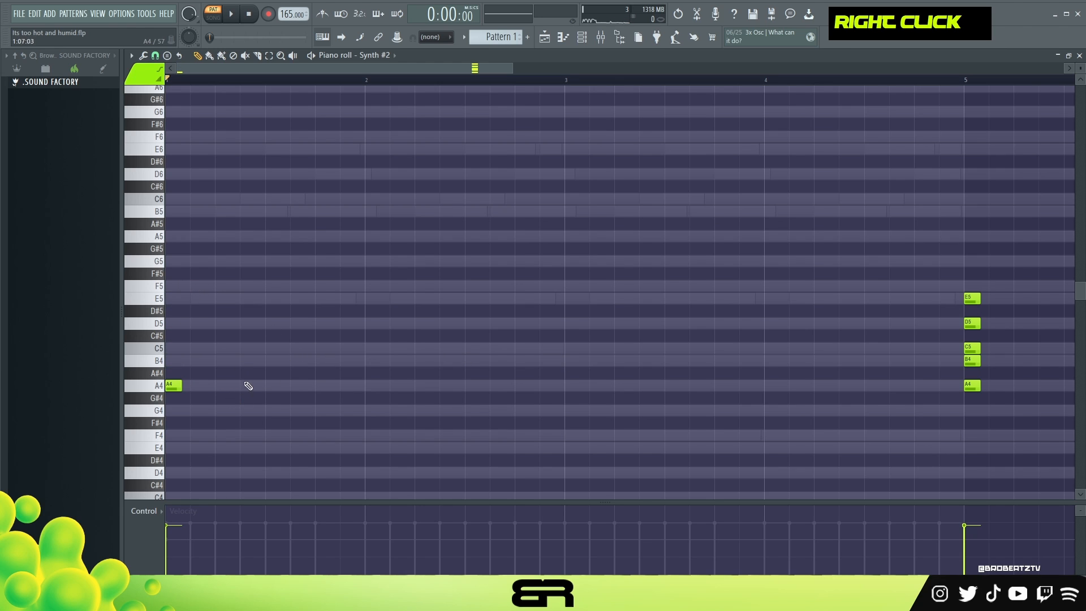
Step: Try a B4 and then a C5 note at the start of bar 2 while playing back the pattern
key("space")
left_click(392, 360)
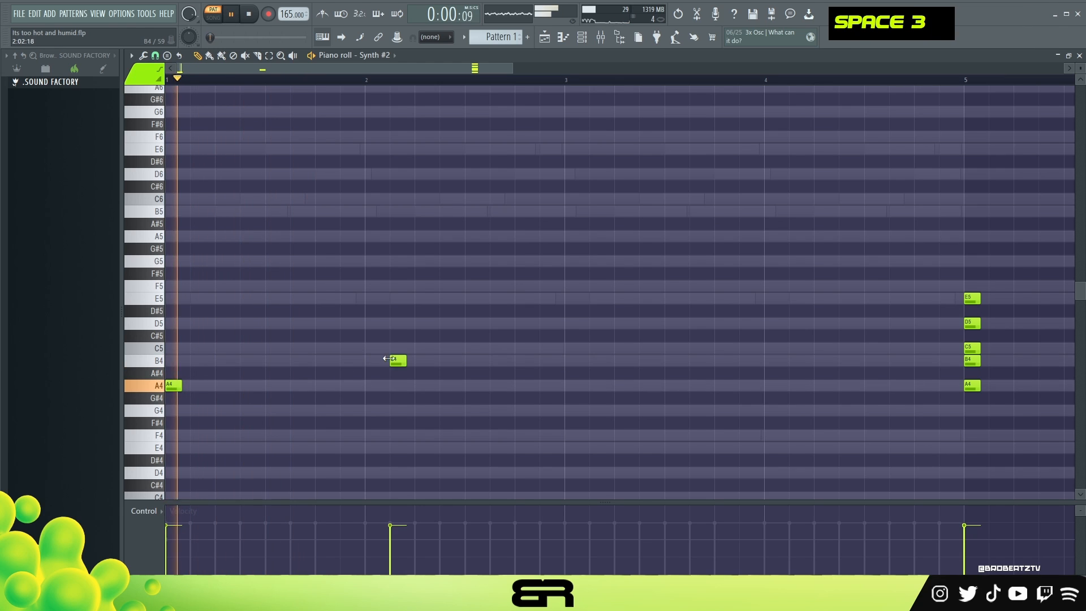
right_click(392, 361)
left_click(367, 361)
key("space")
right_click(370, 362)
left_click(360, 349)
key("space")
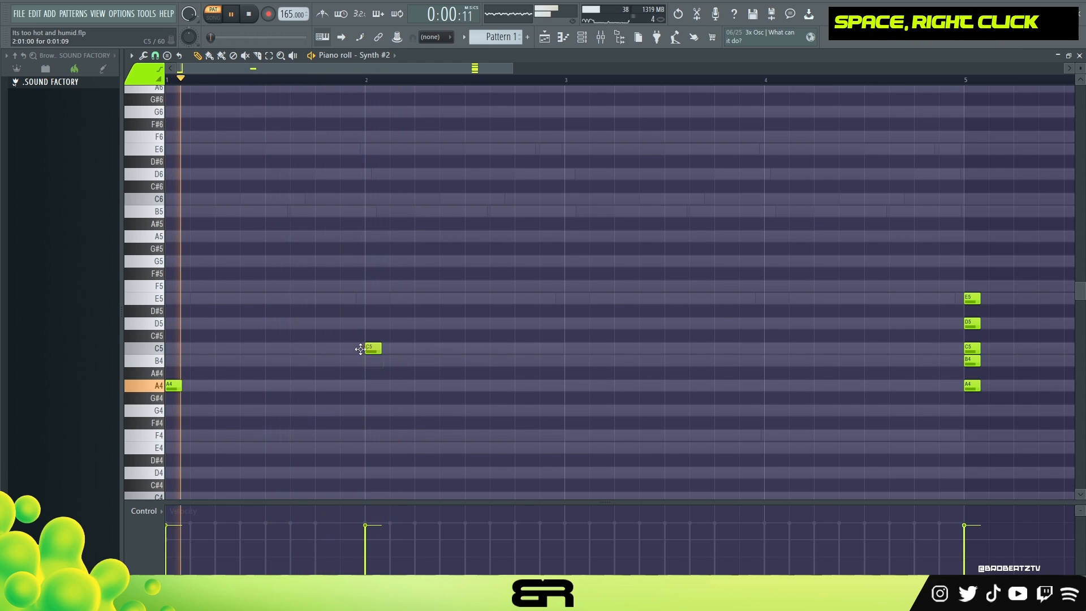
Step: Replace the C5 note at the start of bar 2 with D5 and play back the pattern
right_click(369, 348)
key("space")
left_click(369, 326)
key("space")
Step: Add a B4 note midway through bar 2 and a C5 note at the start of bar 3, checking them in playback
left_click(470, 361)
key("space")
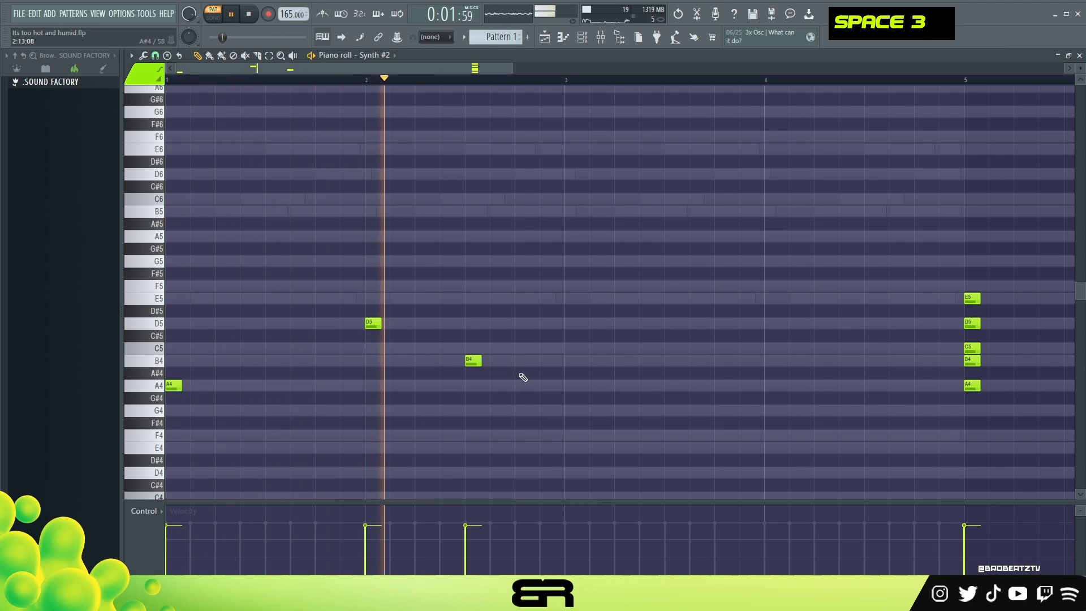
left_click(567, 348)
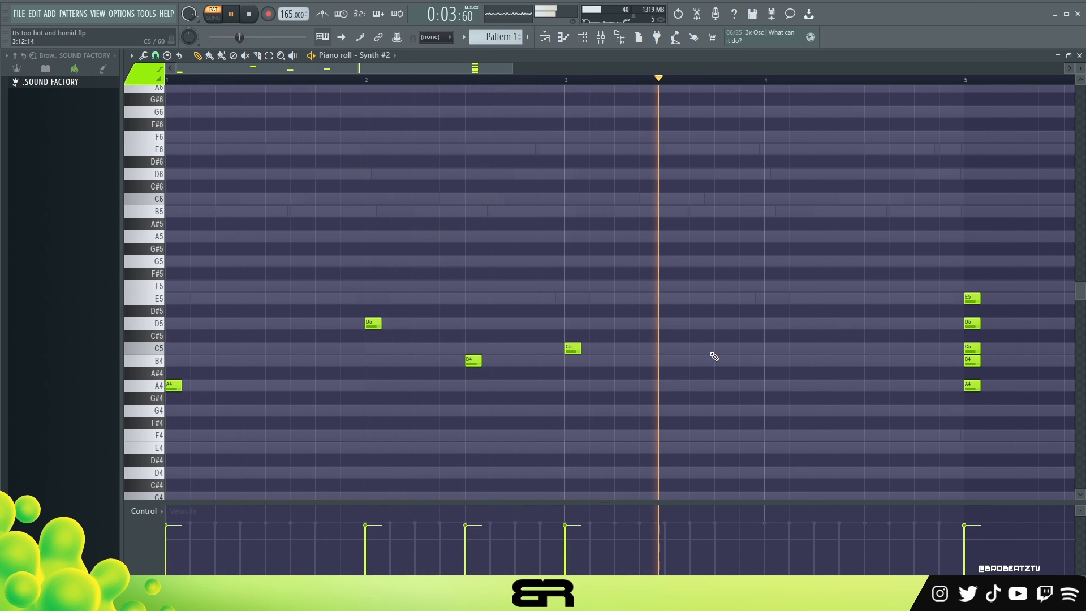
key("space")
Step: Add an E5 note midway through bar 4, remove the guide notes at bar 5, and play back the pattern
left_click(866, 300)
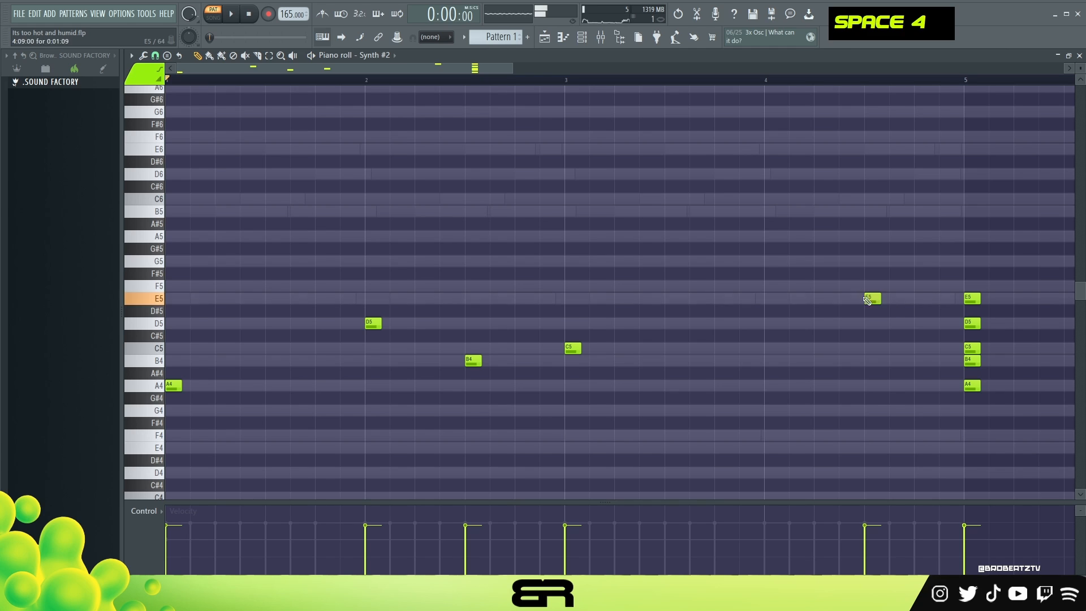
right_click(971, 324)
key("space")
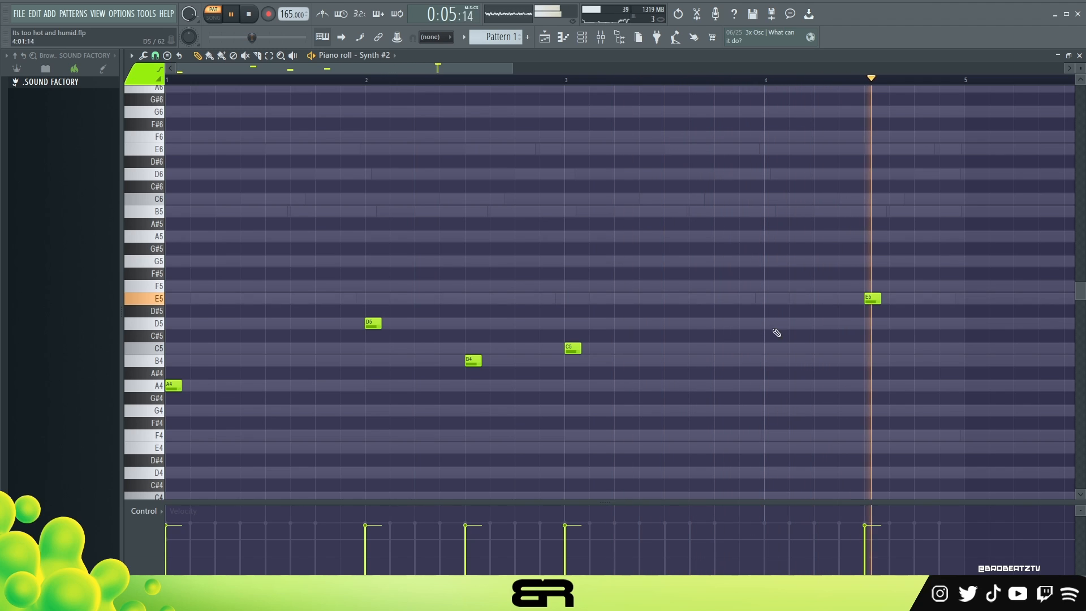
key("space")
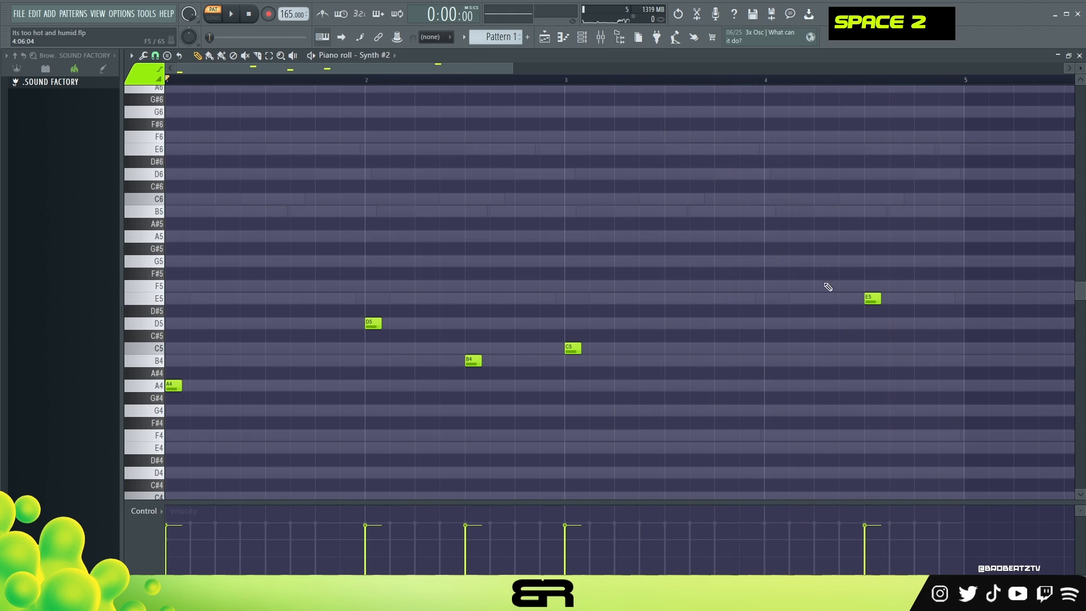
left_click_drag(938, 254, 189, 448, "ctrl")
right_click(715, 179)
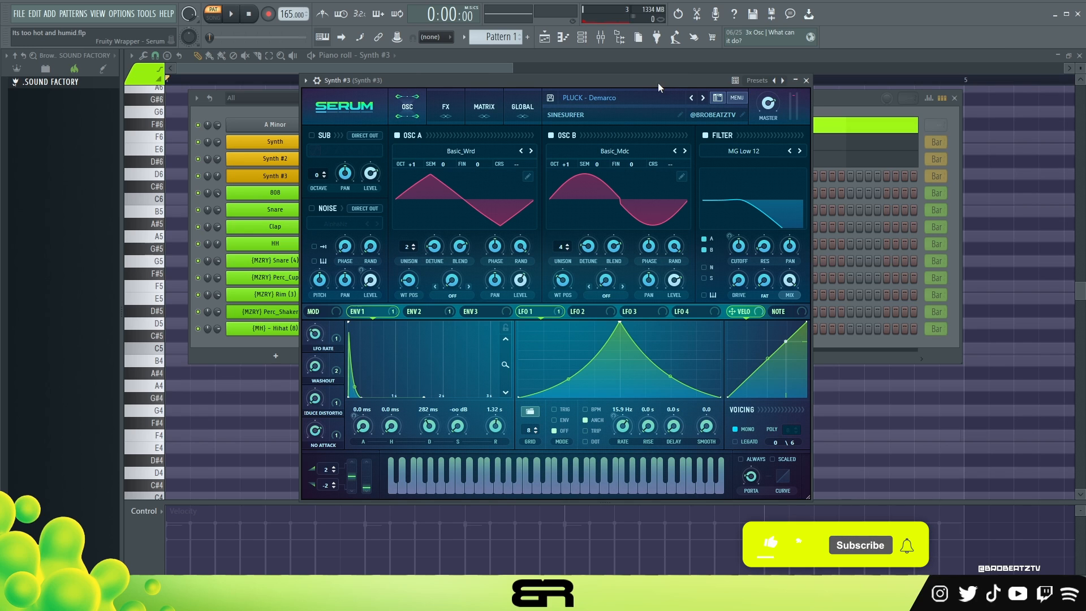
Step: Preview the PLUCK - Demarco preset in Serum on Synth #3, and close the plugin window
left_click_drag(651, 80, 696, 85)
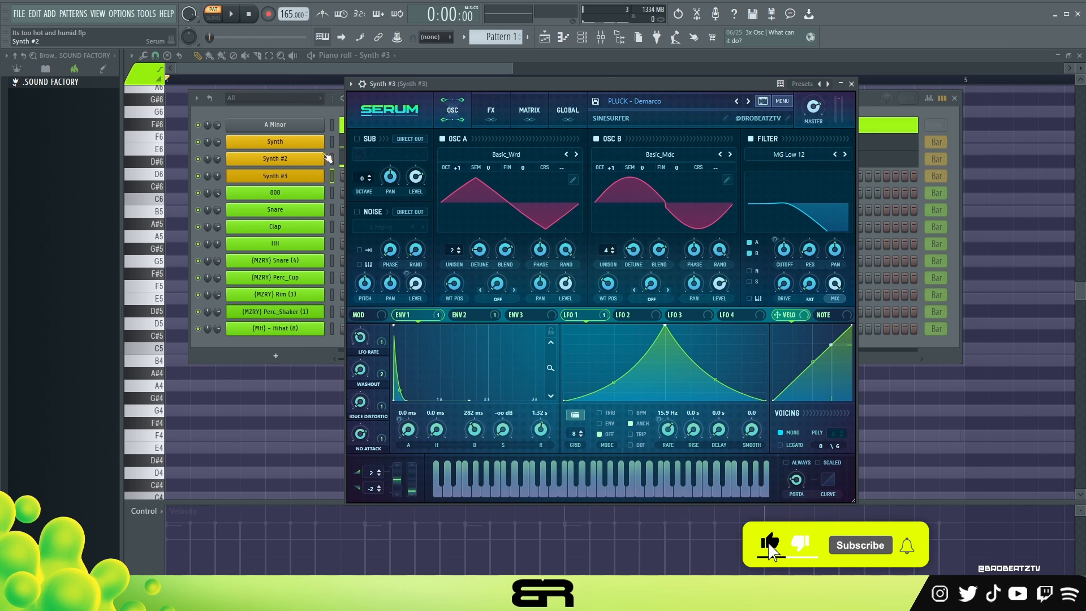
left_click_drag(517, 86, 490, 80)
left_click(582, 478)
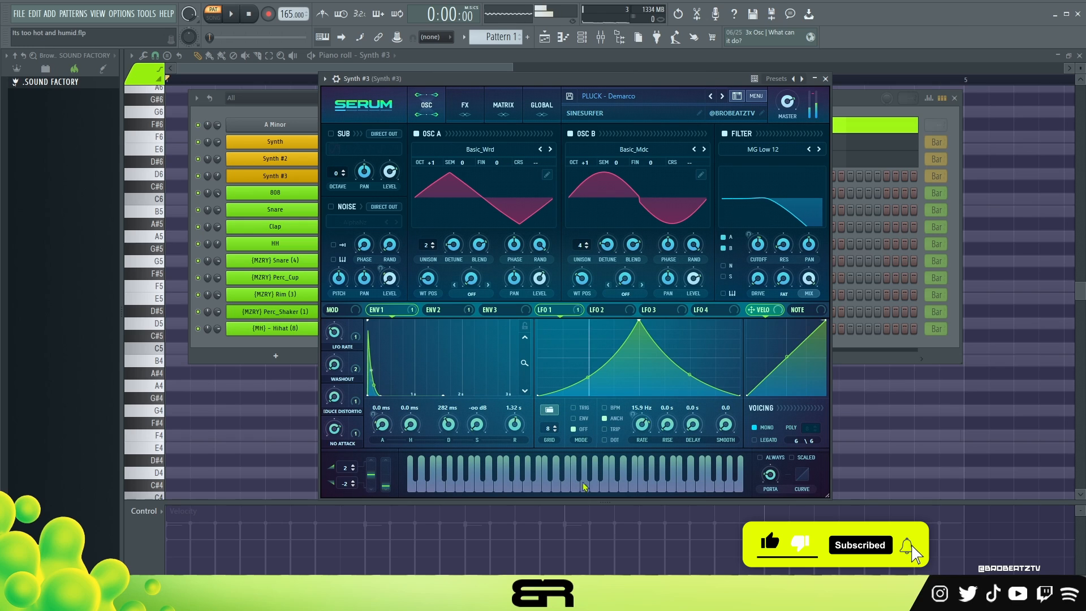
left_click(825, 79)
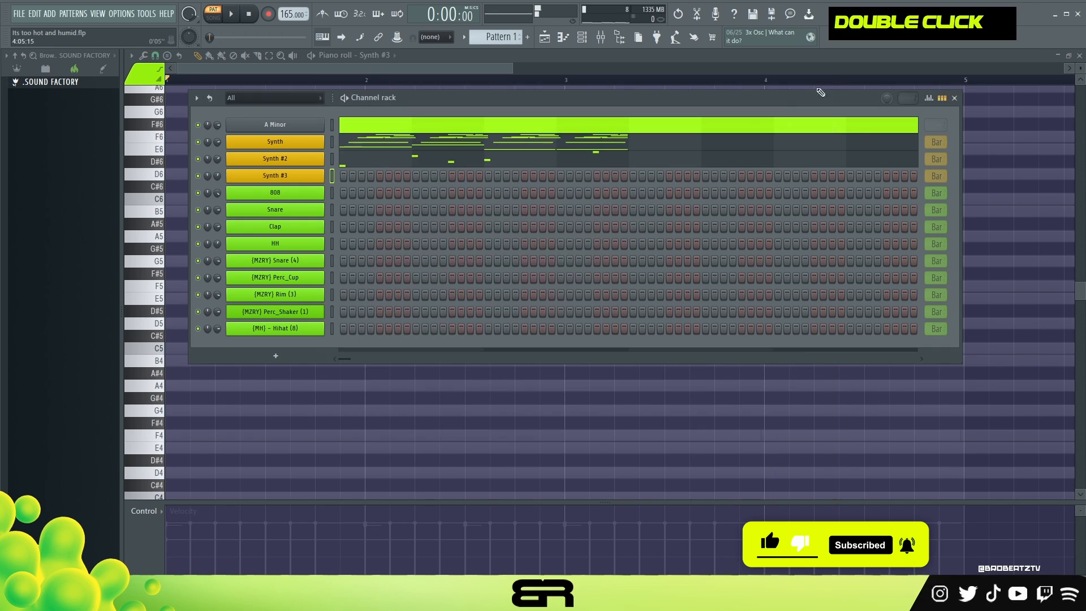
Step: Place A4 and E5 notes at the start of bar 1 in the Synth #3 piano roll
key("F6")
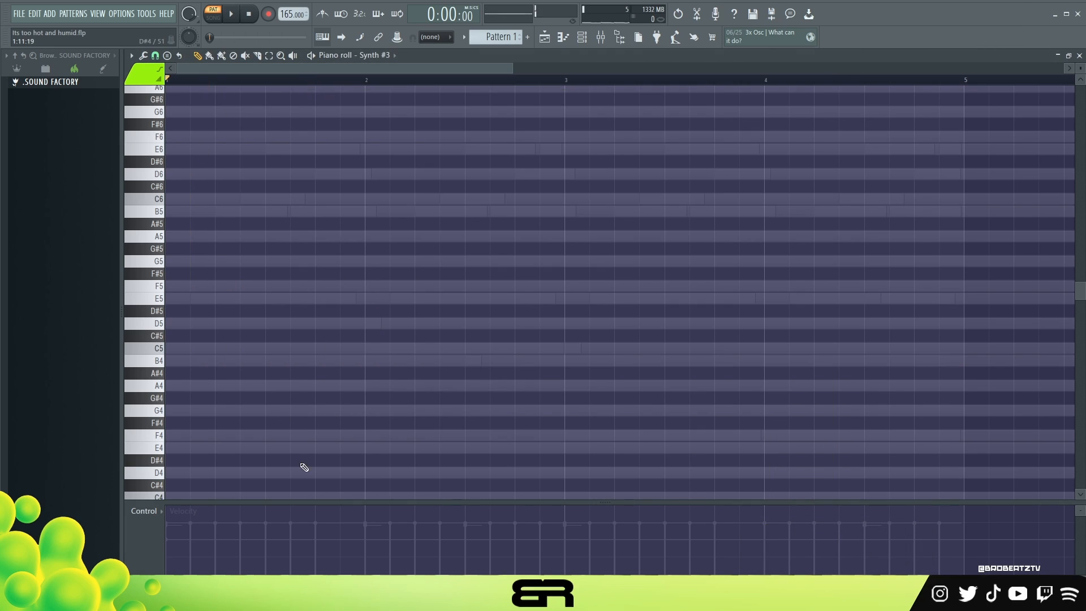
left_click(180, 298)
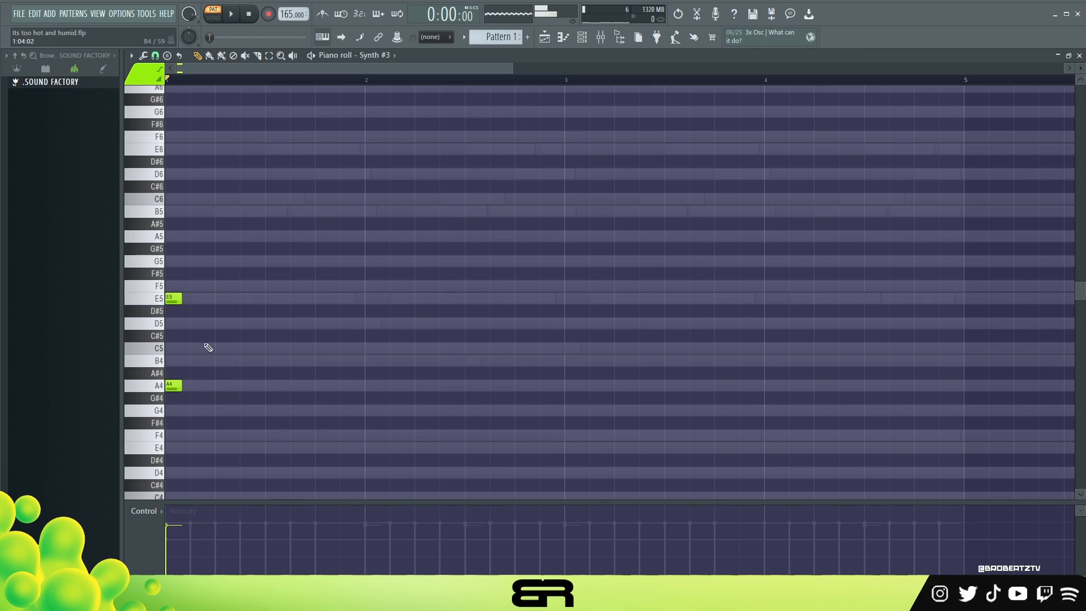
left_click(213, 281, "ctrl")
key("ctrl+z")
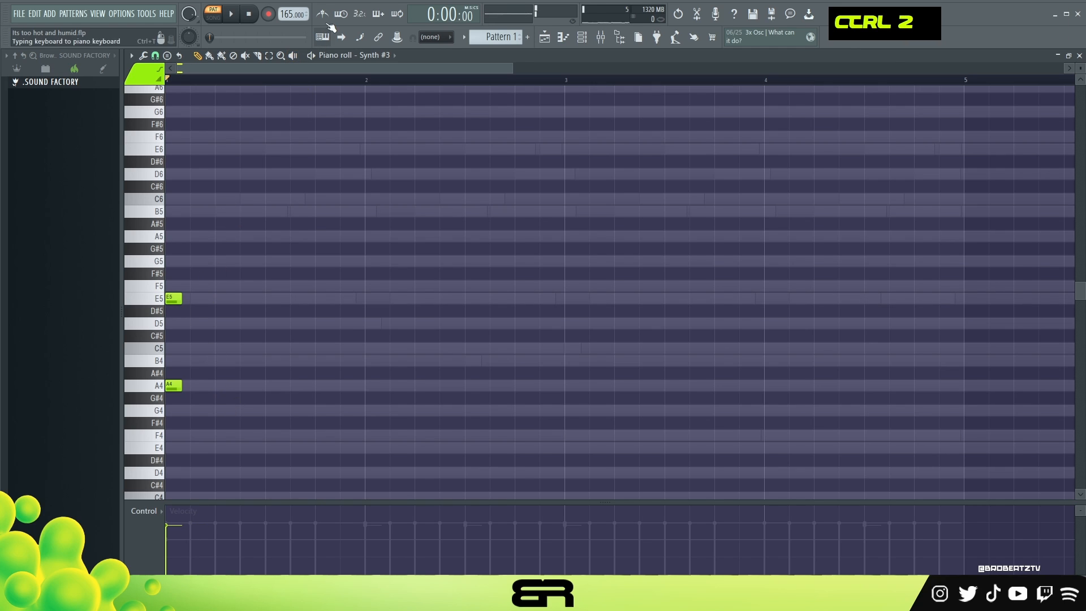
Step: Try the A4 and E5 notes at the start of bar 3 and play back the pattern
left_click_drag(285, 229, 165, 429, "ctrl")
left_click_drag(175, 299, 577, 309)
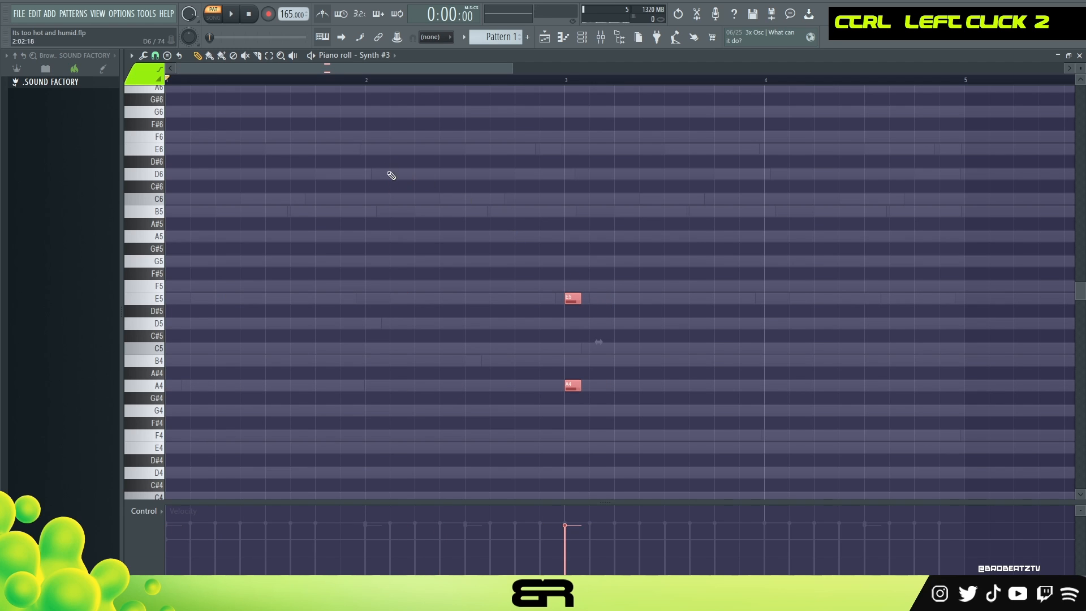
key("space")
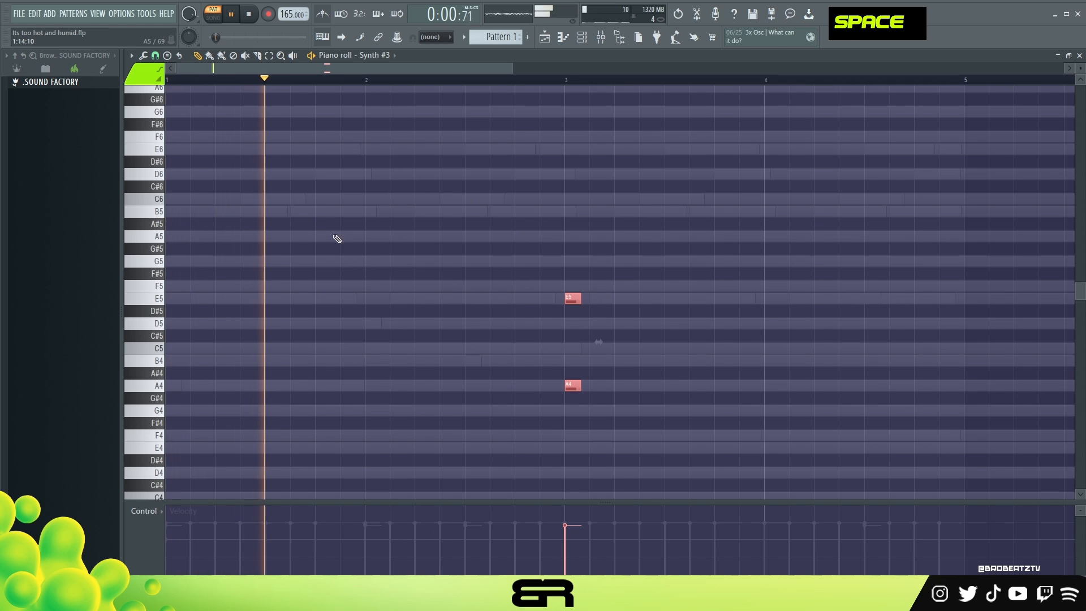
key("space")
key("space")
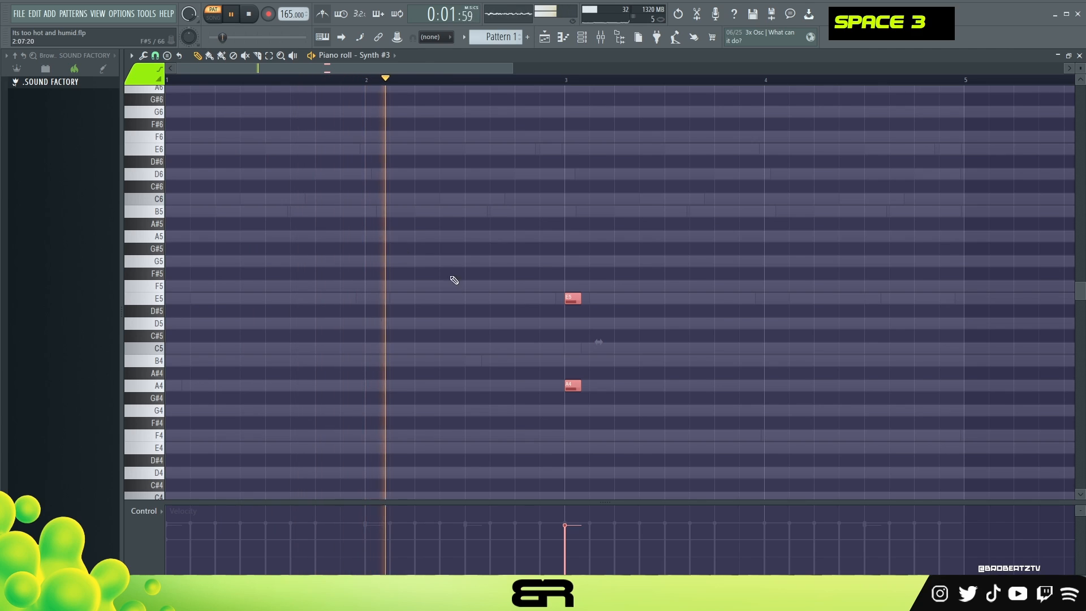
key("space")
Step: Move the A4 and E5 notes to beat 4 of bar 1, and set the piano roll snap to 1/3 beat
left_click_drag(576, 298, 327, 297)
right_click(327, 292)
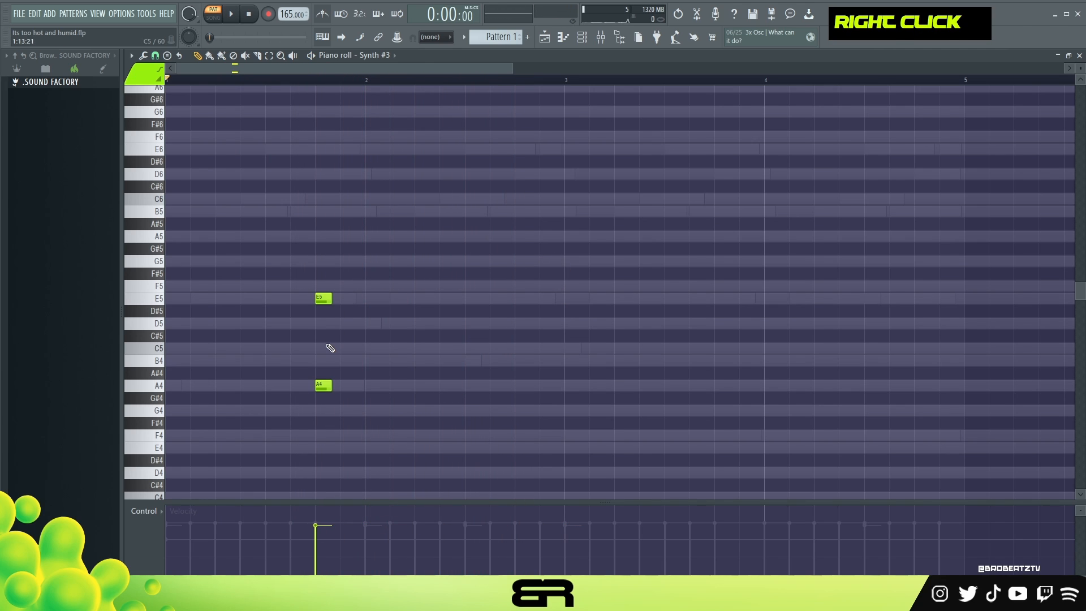
left_click(155, 55)
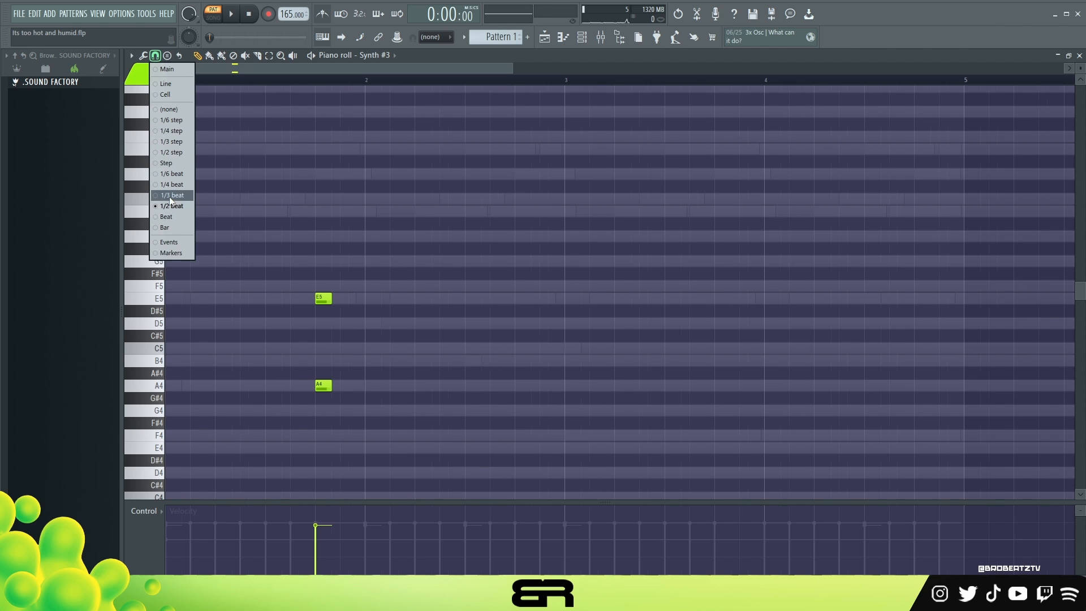
left_click(168, 195)
Step: Continue from E5 with a descending D5, C5, B4 run at third-beat intervals, delete the A4 note, and play back
left_click(325, 296, "ctrl")
mouse_move(324, 296)
left_mouse_down()
mouse_move(337, 298)
mouse_move(339, 323)
left_mouse_up()
left_click(338, 310)
left_click(350, 348)
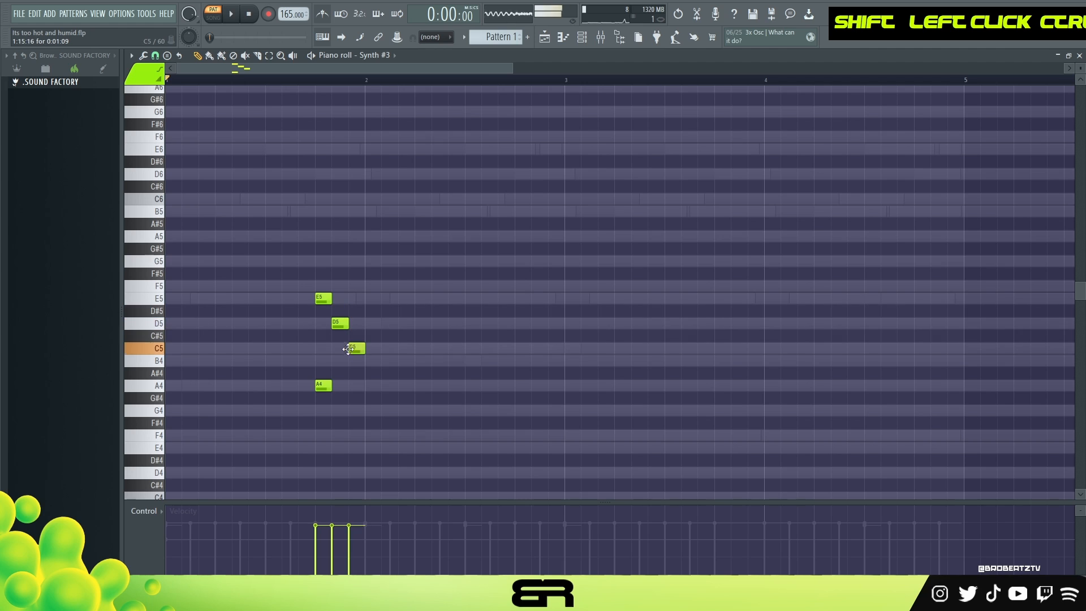
left_click(369, 360)
right_click(323, 385)
key("space")
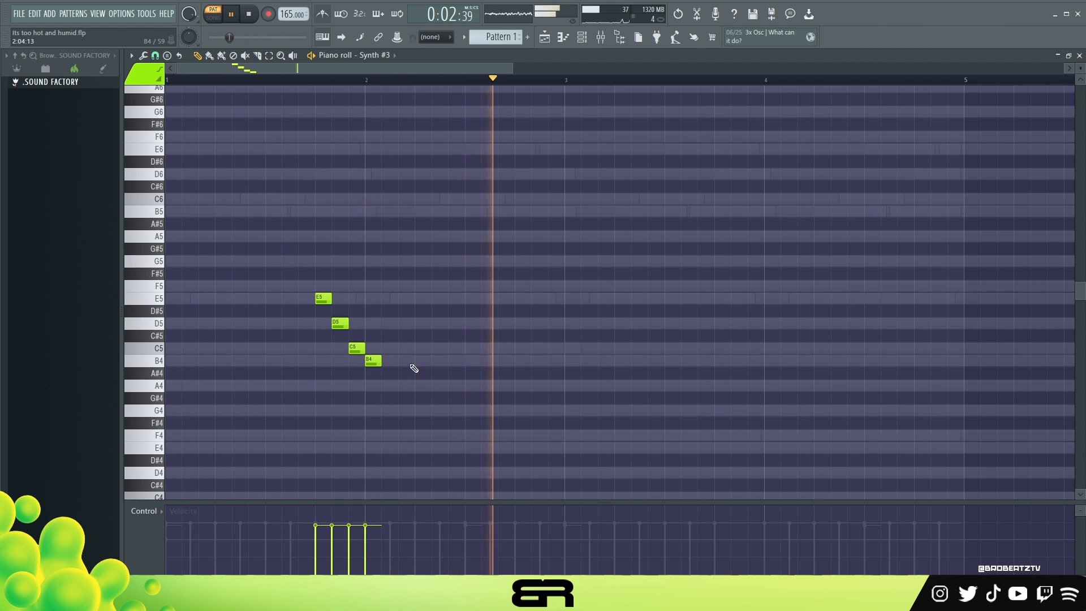
key("space")
Step: Try the four-note Synth #3 run an octave higher during playback, and shift it back down an octave
key("ctrl+a")
key("space")
key("space")
key("space")
key("ctrl+Up")
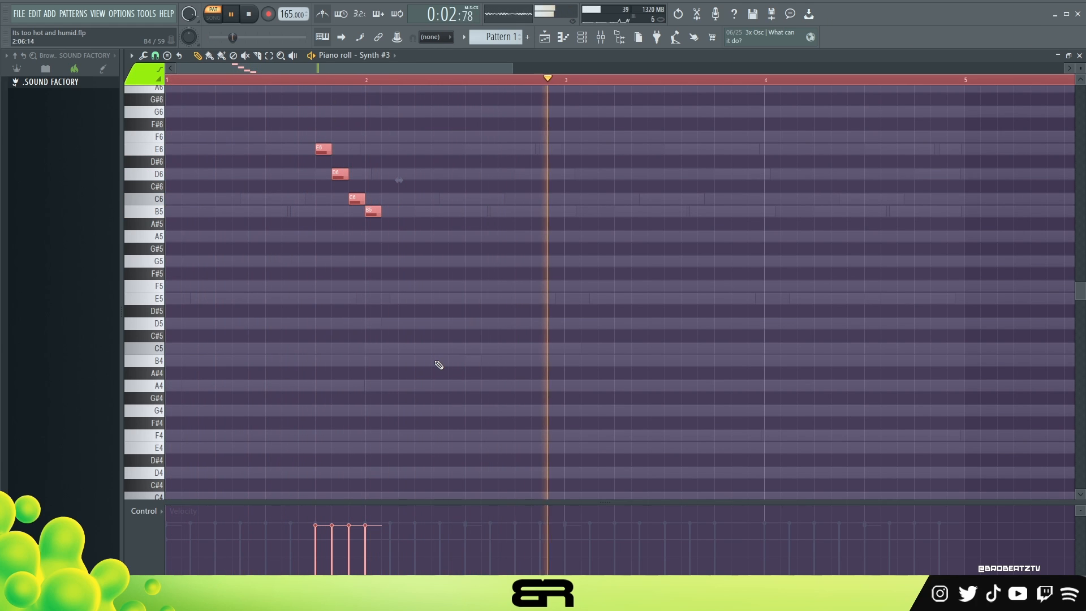
key("space")
key("space")
key("ctrl+Down")
key("space")
key("space")
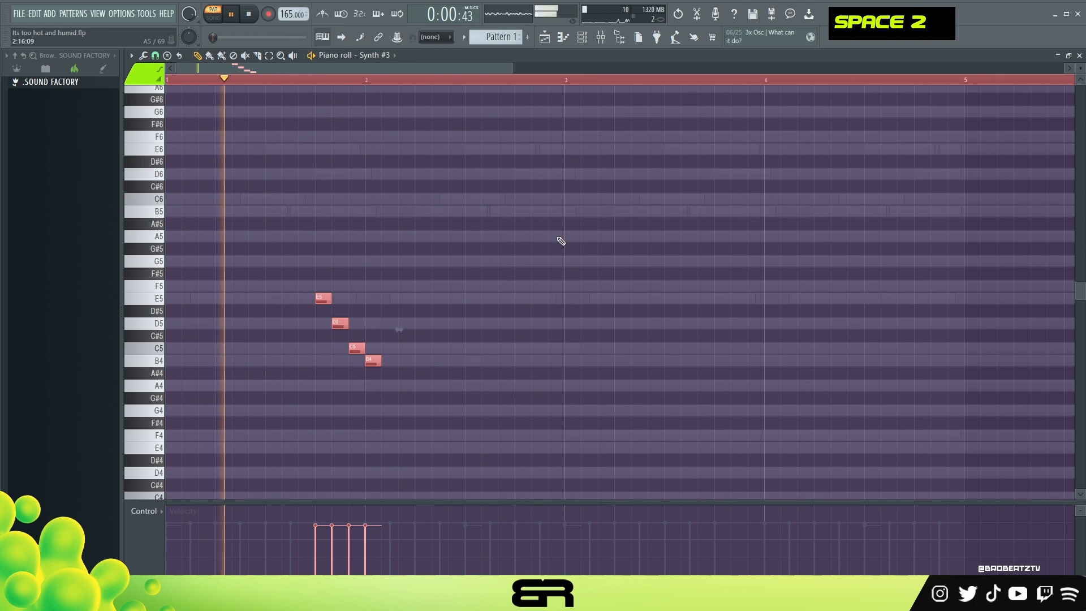
Step: Slightly lower the velocity of the four selected Synth #3 notes and play back the pattern
scroll(554, 282, "down", 4)
key("space")
key("space")
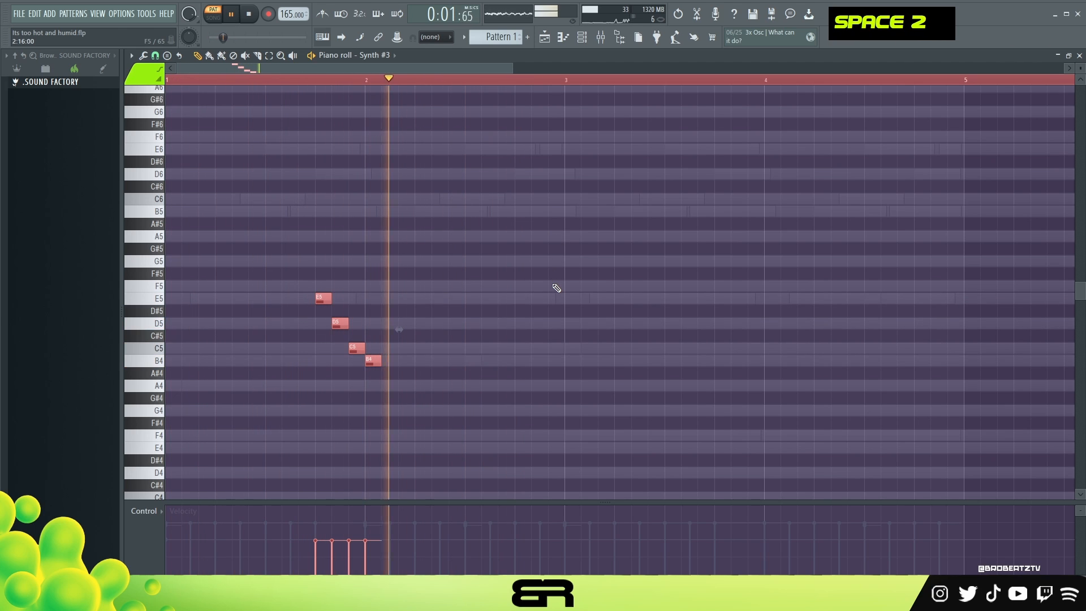
key("space")
Step: Lower the Synth #3 channel volume to 46% in the channel rack while playing back the pattern
left_click(582, 37)
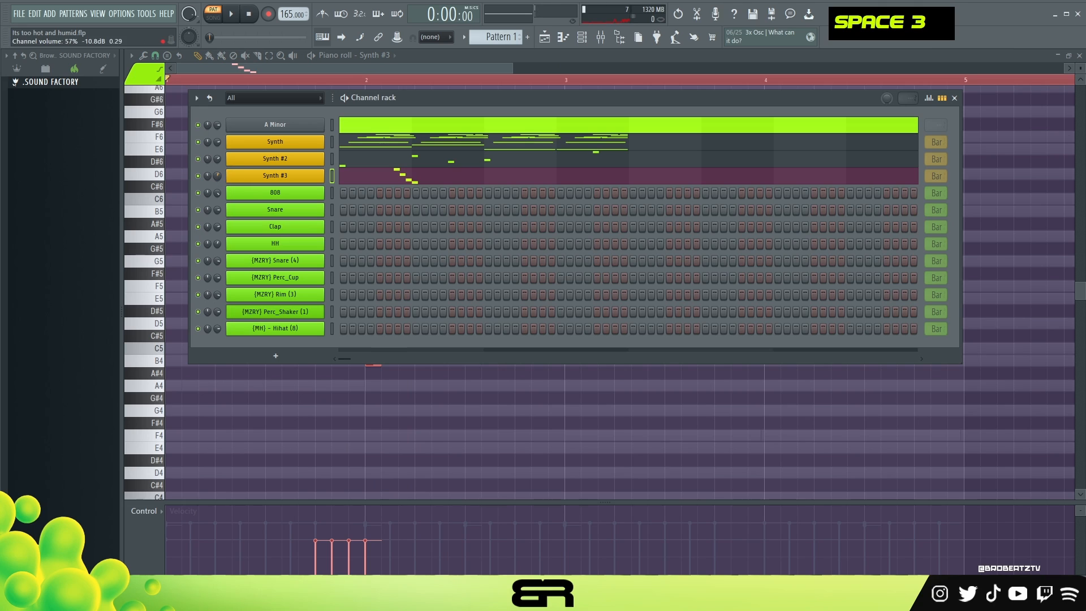
key("space")
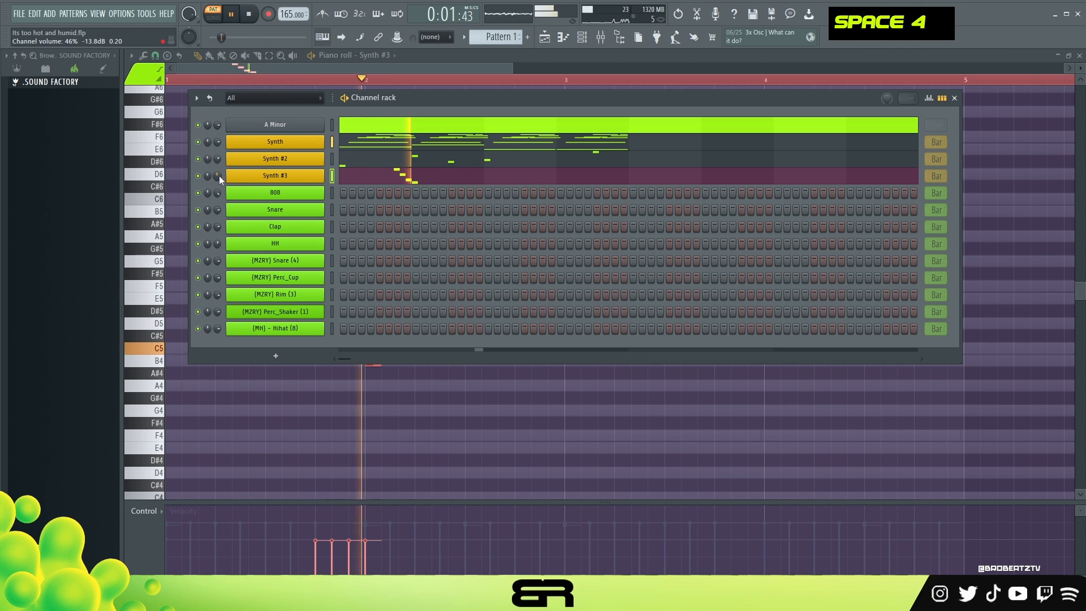
right_click(552, 380)
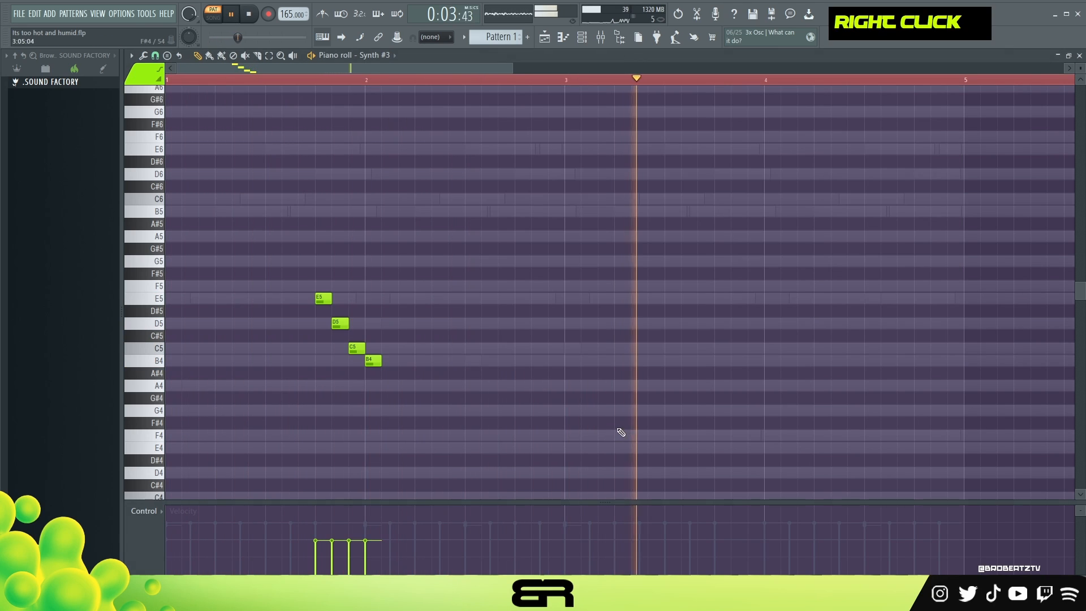
key("space")
Step: Highlight the four-note run, and clear both the note selection and the timeline selection
left_click_drag(236, 207, 446, 428, "ctrl")
right_click(680, 333)
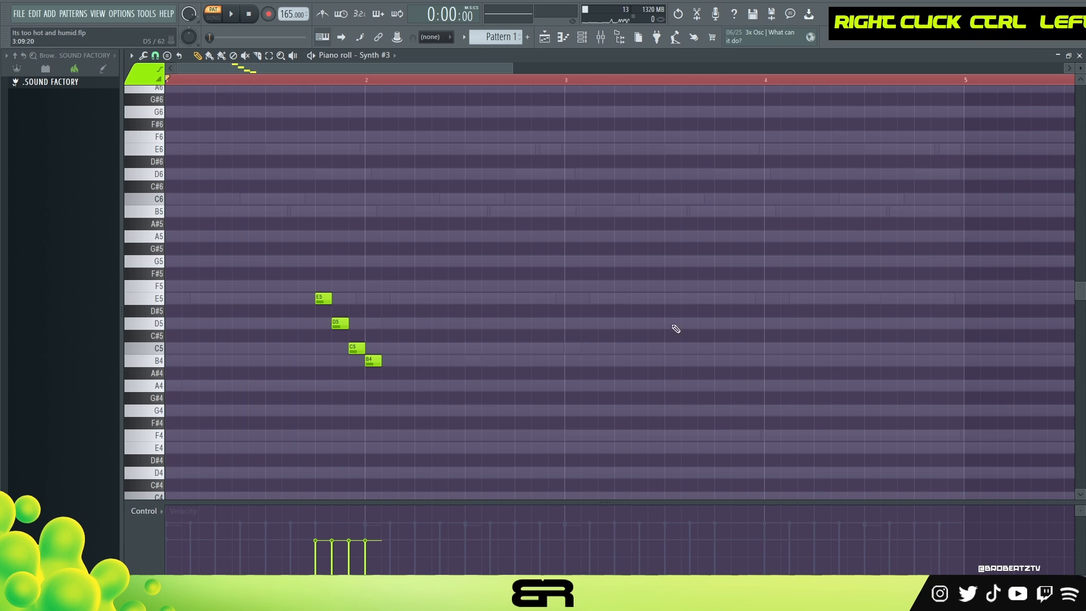
double_click(424, 82)
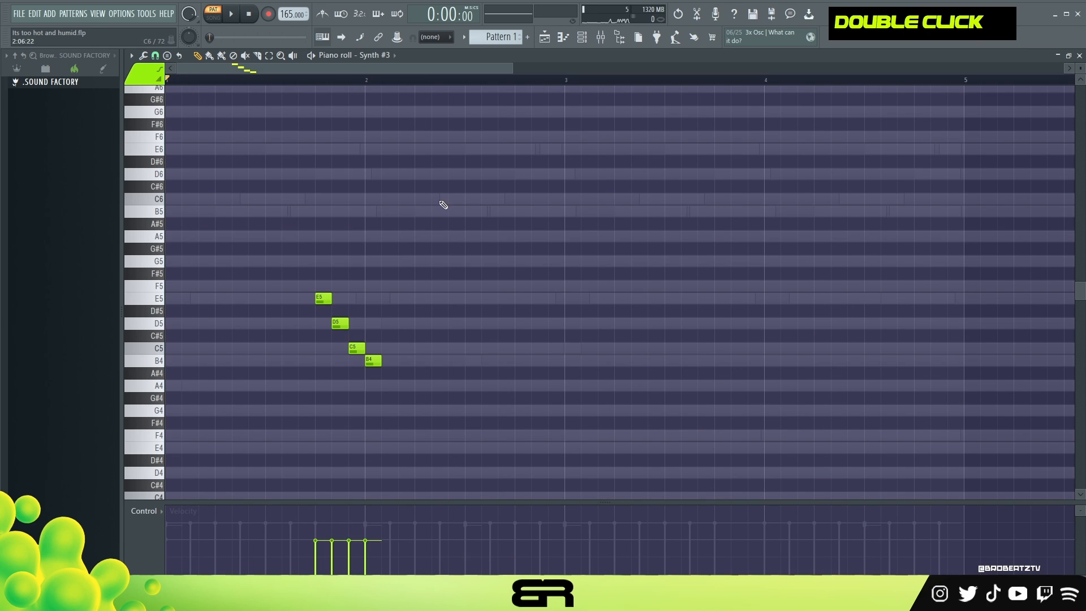
Step: Copy the long A4, C5 and F4 root notes from the first three bars of Synth into the 808 channel's piano roll
left_click(582, 38)
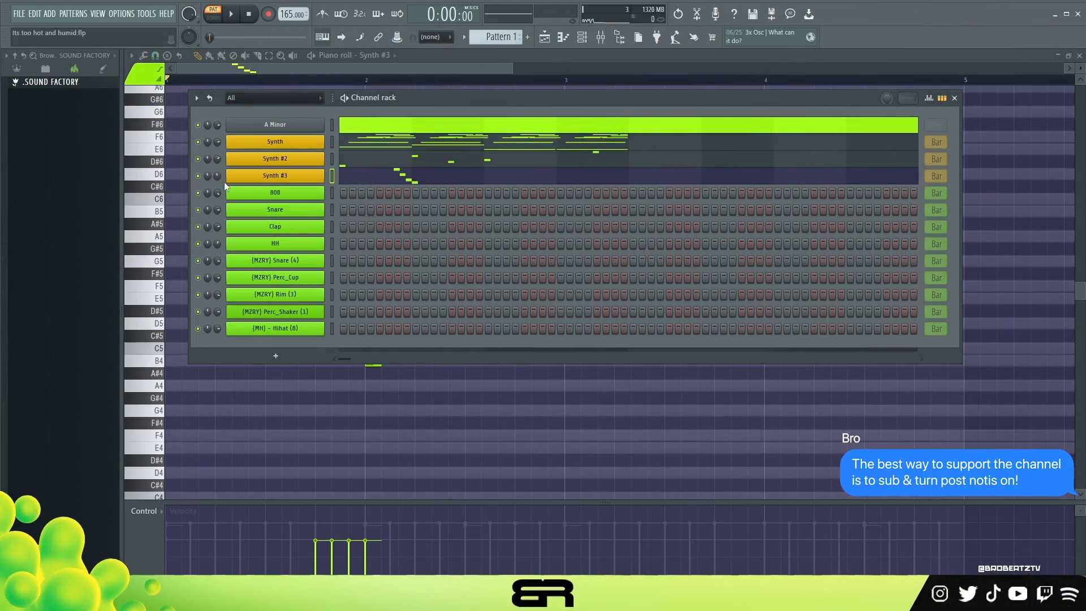
right_click(305, 198)
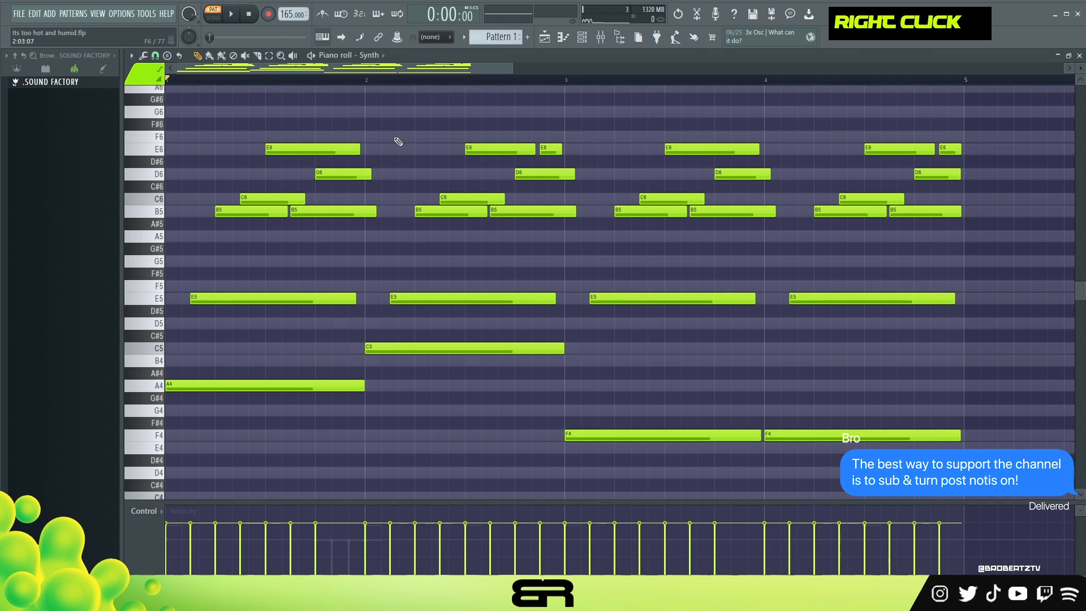
scroll(311, 275, "down", 2)
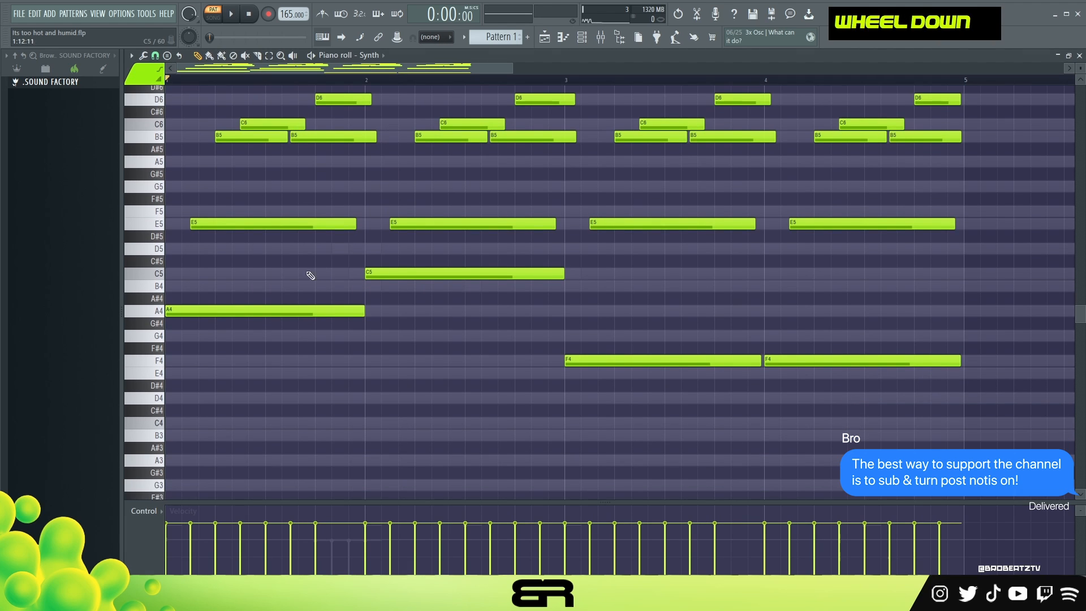
left_click(317, 310, "ctrl+shift")
left_click(526, 274, "ctrl+shift")
left_click(646, 361, "ctrl+shift")
key("ctrl+c")
left_click(582, 45)
right_click(303, 191)
left_click(345, 192)
key("ctrl+v")
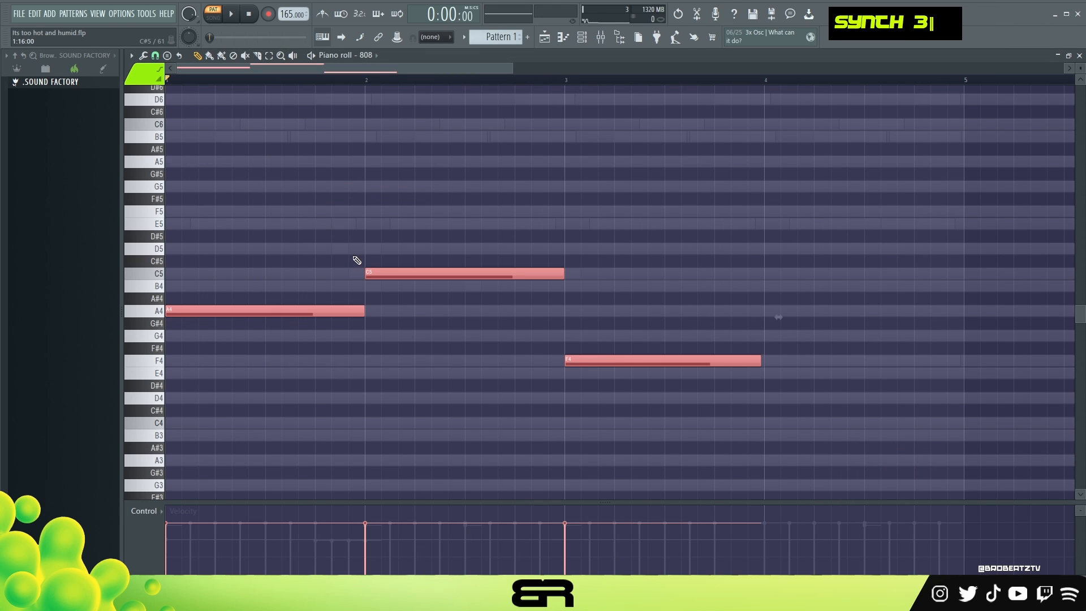
Step: Raise the pasted 808 notes to full velocity and move them up an octave
scroll(357, 260, "up", 9, "alt")
key("ctrl+Up")
scroll(373, 249, "up", 1)
Step: Change the snap setting and rework the long 808 notes into short hits, with two C6 hits in bar 2
mouse_move(370, 183)
left_mouse_down("ctrl")
mouse_move(373, 213)
mouse_move(489, 201)
left_mouse_up("ctrl")
left_click(155, 56)
left_click(176, 205)
right_click(490, 200)
left_click(492, 201)
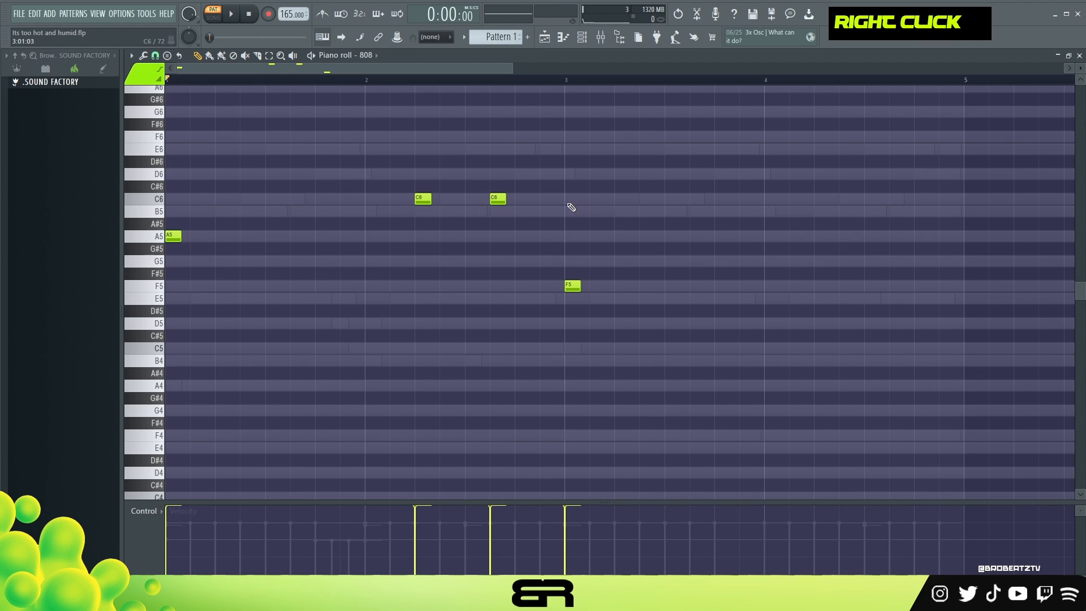
Step: Remove the F5 hit in bar 3 and copy the bar 1–2 hits into bars 3–4 at E5 and G5
right_click(575, 285)
left_click_drag(564, 158, 90, 243, "ctrl")
mouse_move(176, 238)
left_mouse_down("shift")
mouse_move(211, 273)
mouse_move(570, 299)
left_mouse_up("shift")
key("space")
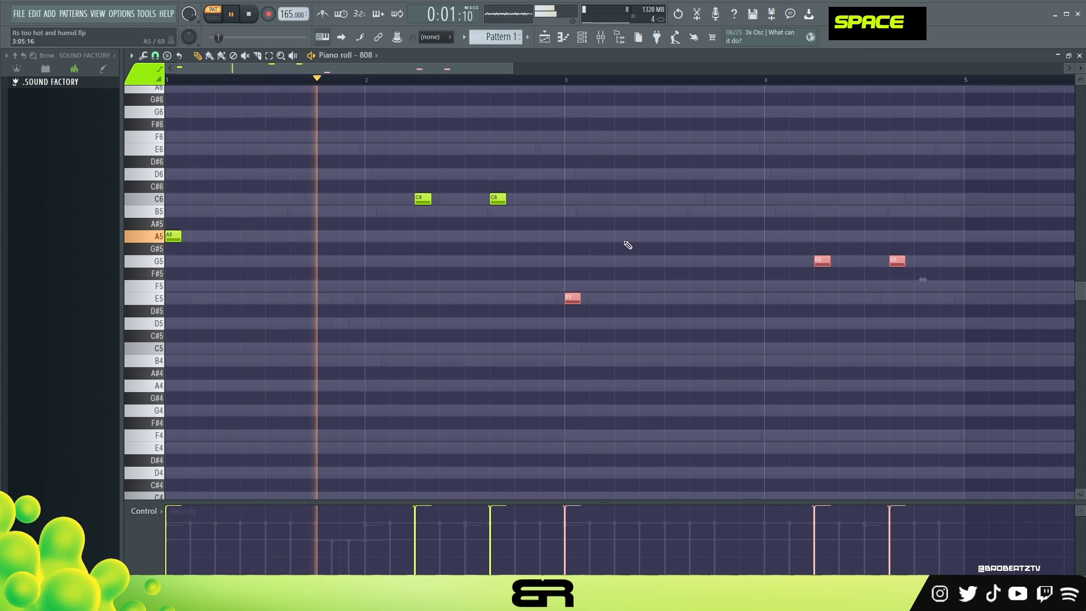
Step: Raise the 808 hit in bar 3 to F5 and lower the two hits in bar 4 to F5 while playing back
right_click(793, 269)
left_click_drag(792, 269, 769, 285, "ctrl")
key("space")
left_click_drag(654, 281, 565, 312, "ctrl")
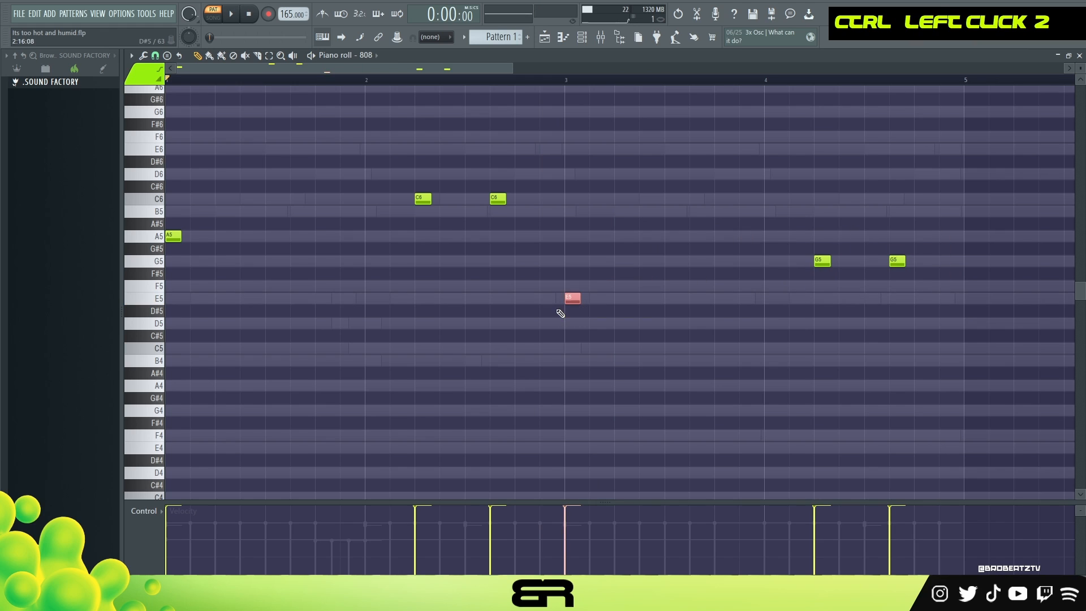
key("shift+Up")
key("space")
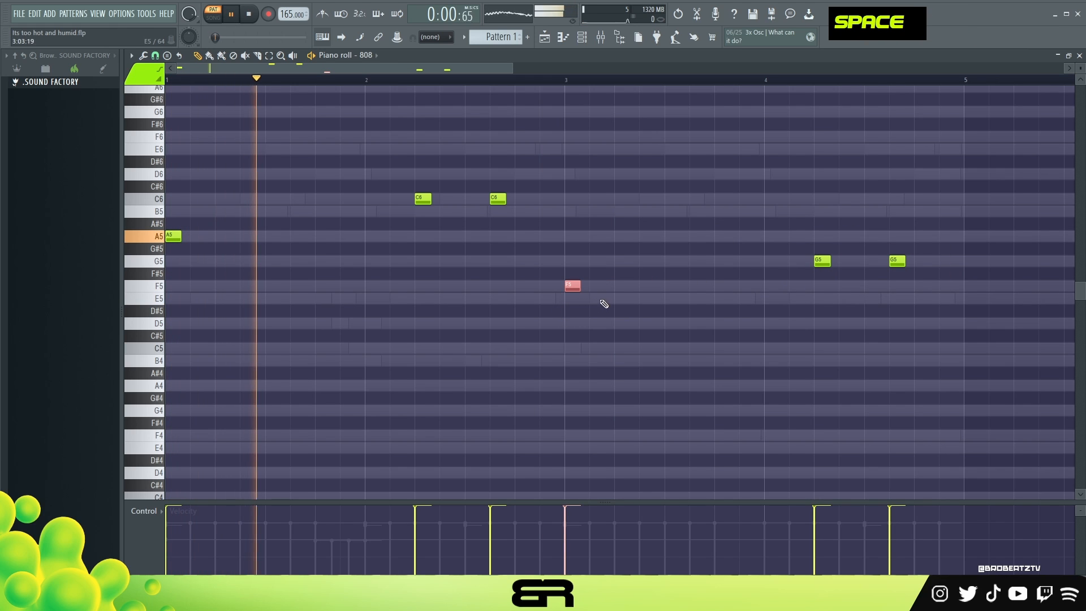
left_click_drag(923, 243, 791, 290, "ctrl")
key("shift+Down")
key("shift+Down")
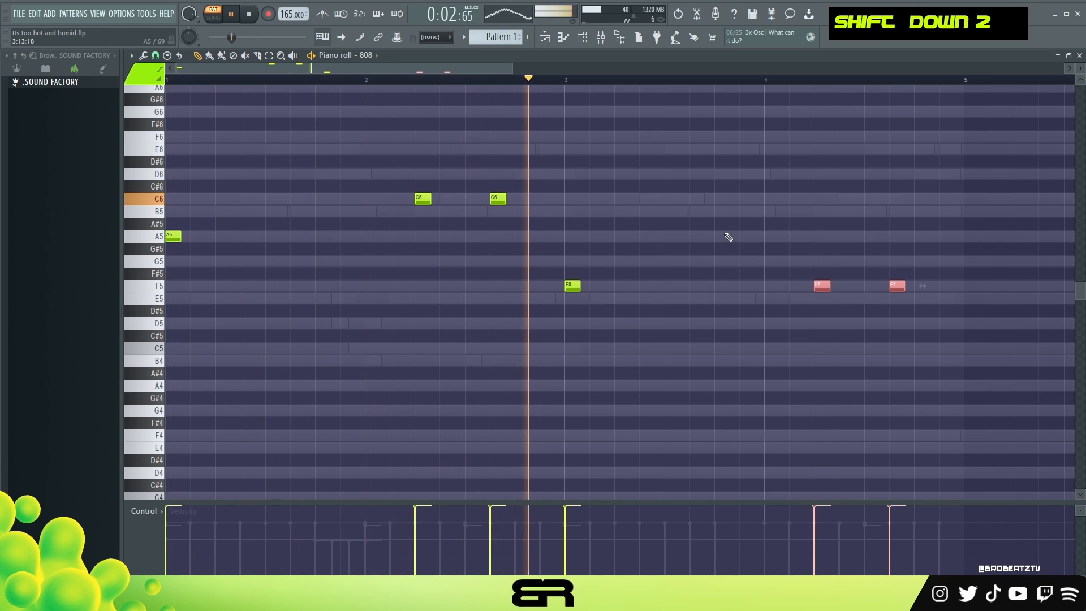
right_click(742, 293)
Step: Duplicate the whole four-bar 808 line so the copy starts at bar 5
key("ctrl+a")
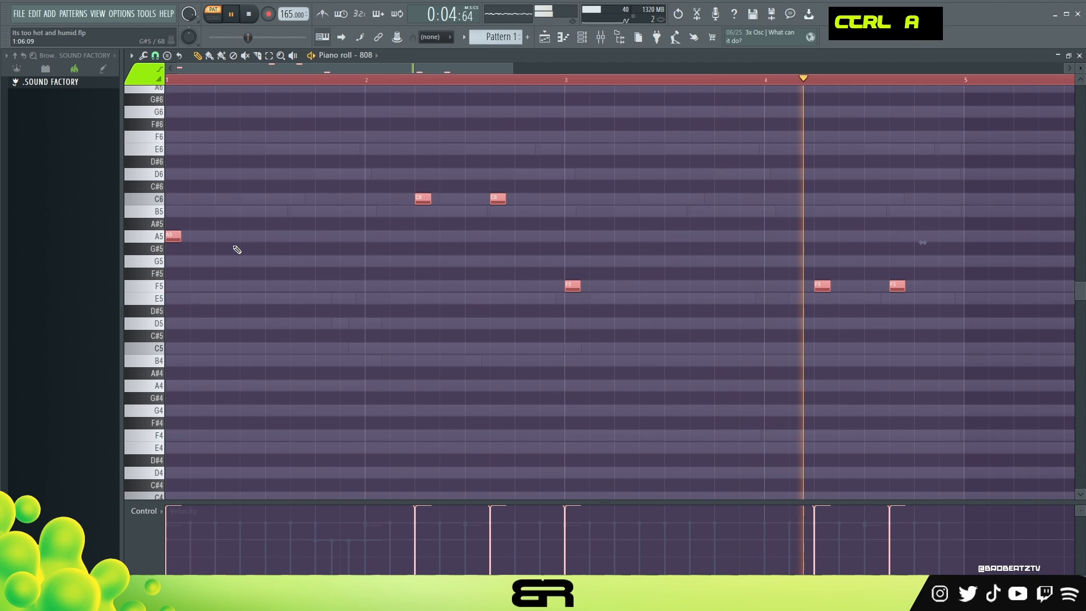
left_click(872, 236, "shift")
key("shift+space")
left_click_drag(874, 236, 976, 235)
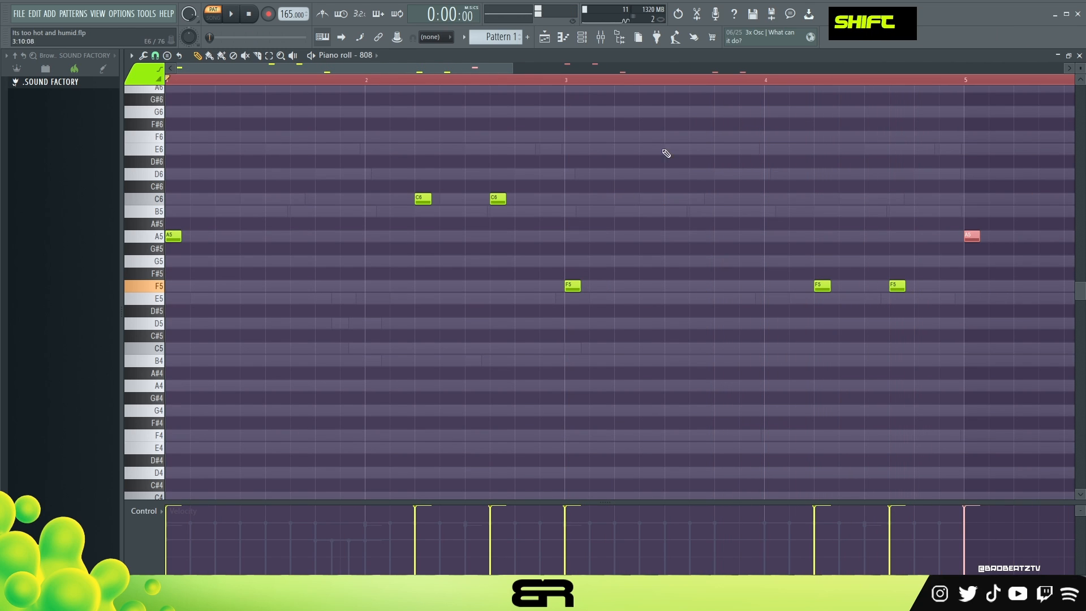
left_click_drag(463, 66, 598, 85)
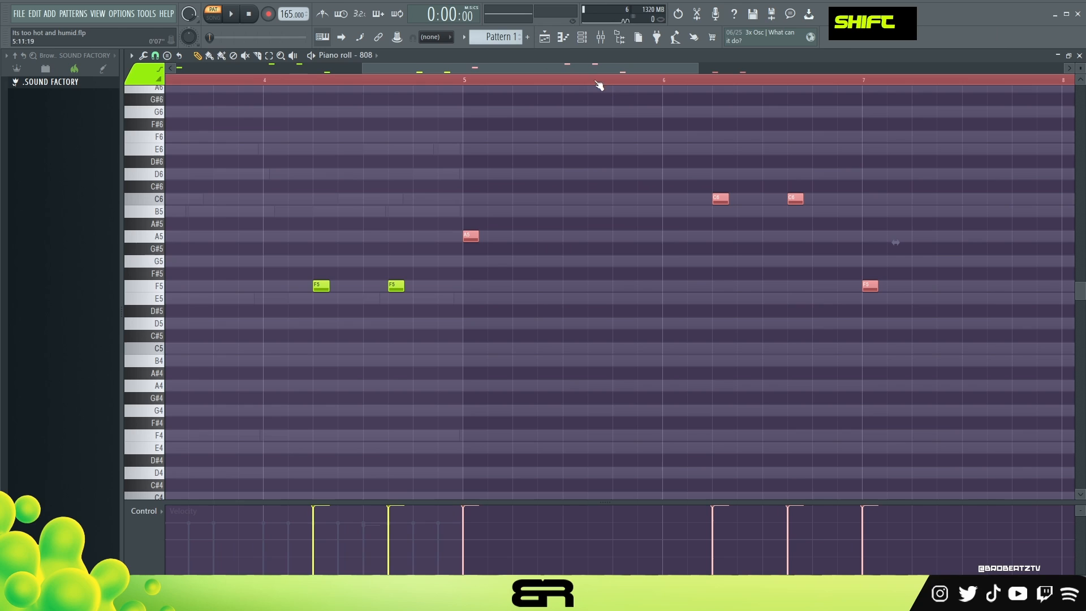
left_click(588, 37)
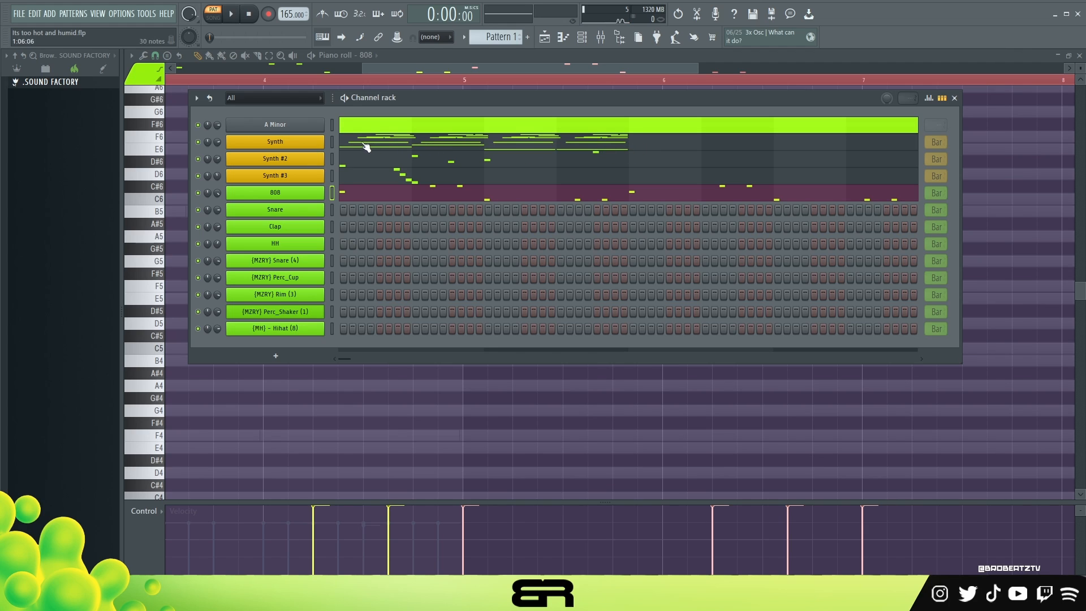
left_click_drag(579, 223, 841, 235)
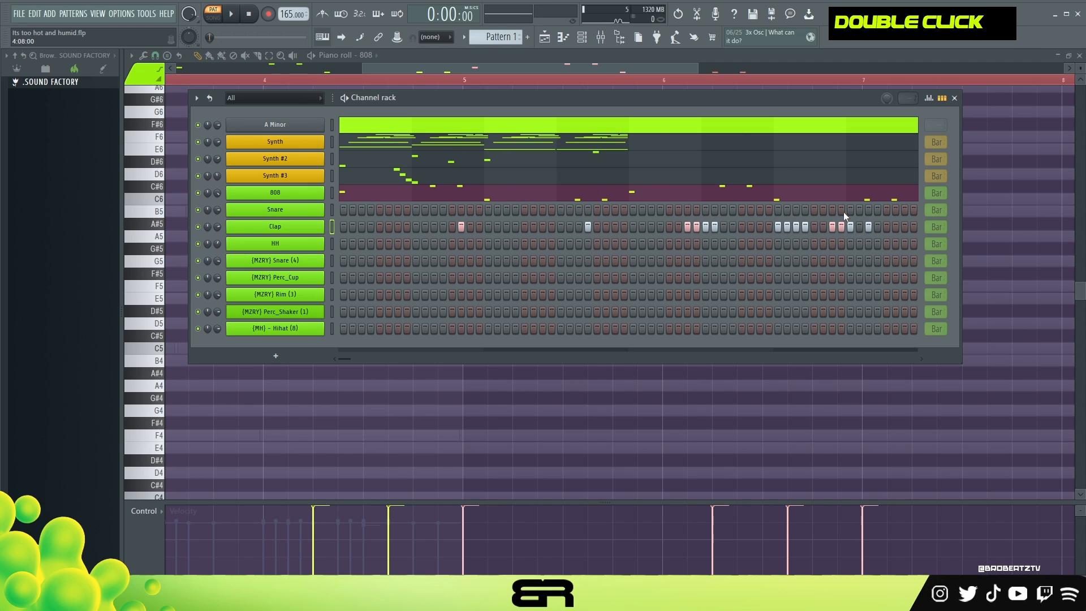
left_click_drag(860, 226, 512, 229)
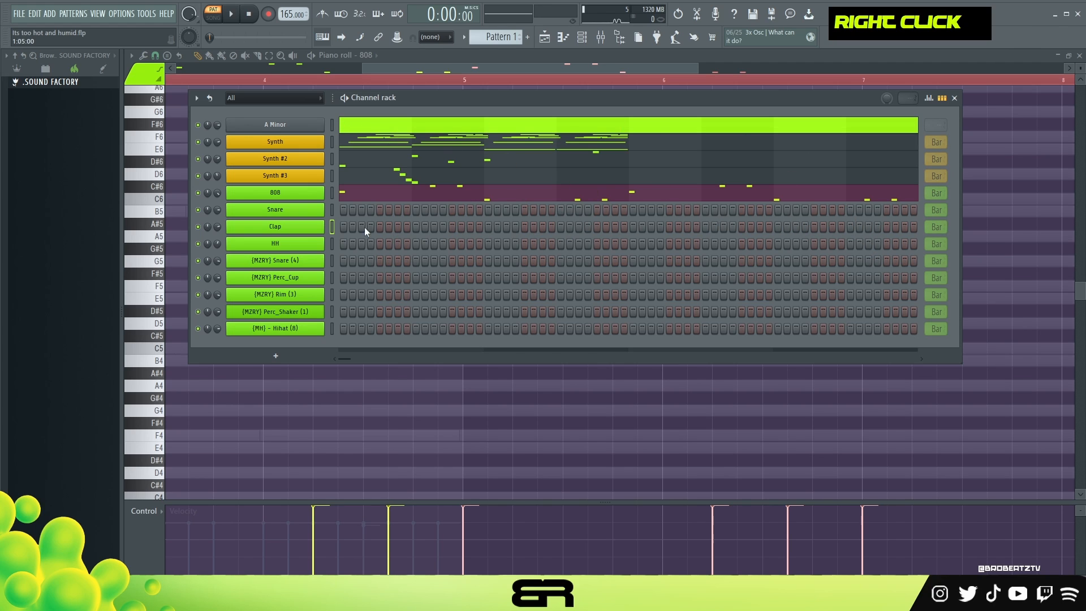
left_click_drag(433, 226, 525, 228)
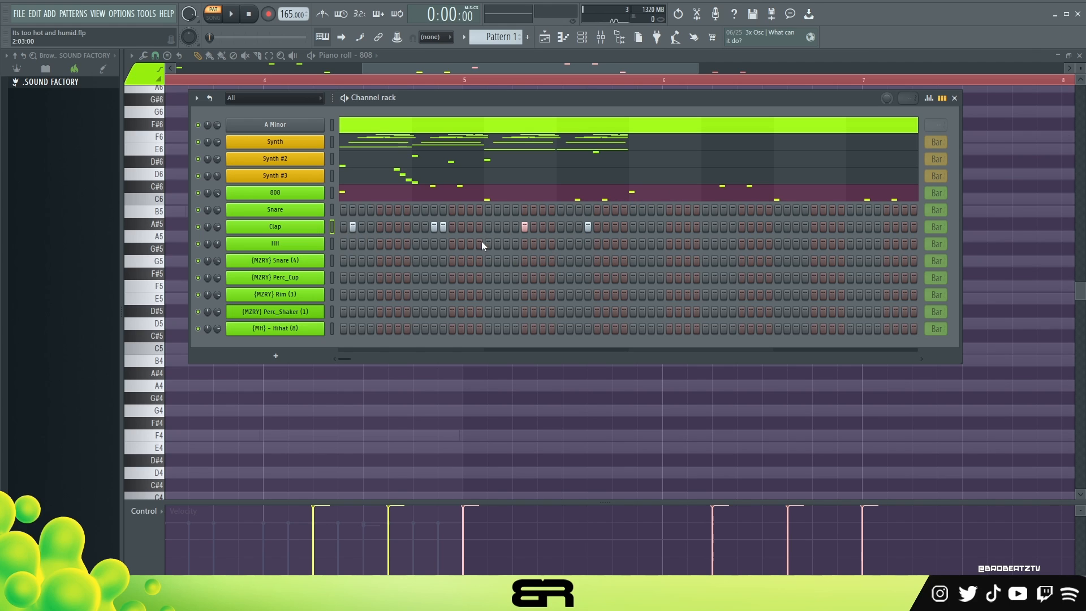
right_click(588, 226)
right_click(524, 227)
right_click(442, 227)
right_click(434, 226)
right_click(352, 227)
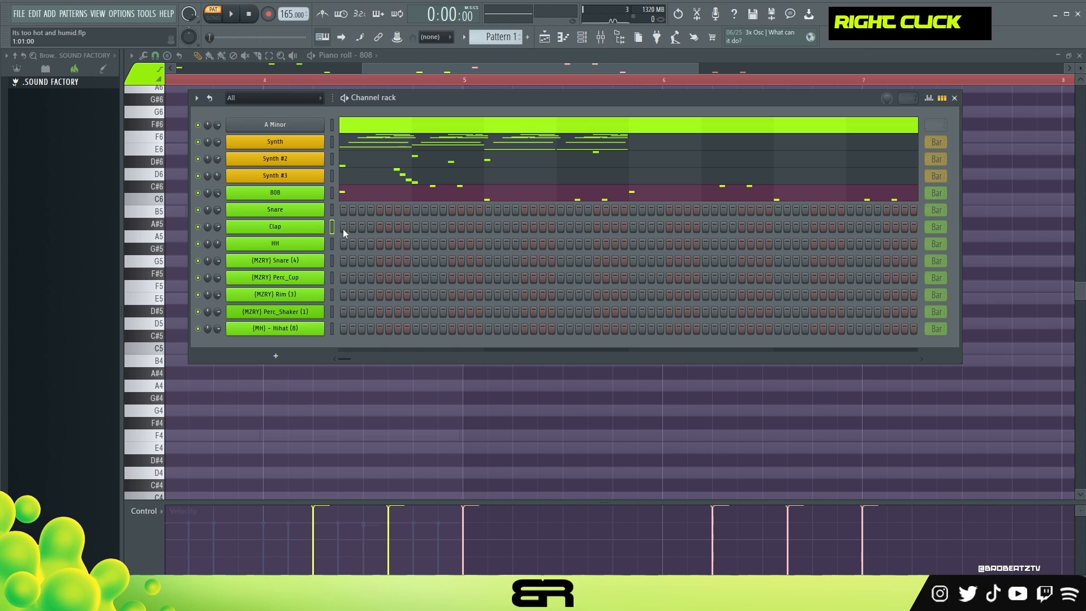
key("F6")
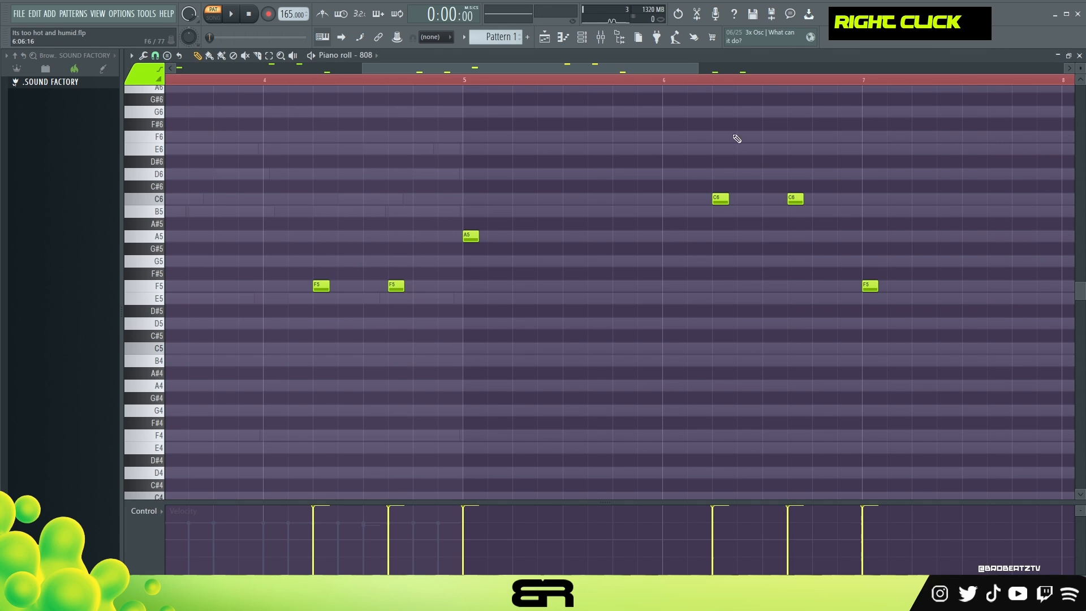
Step: Add three more short A5 hits to the 808 line in bar 5, checking them against playback
scroll(609, 76, "down", 2)
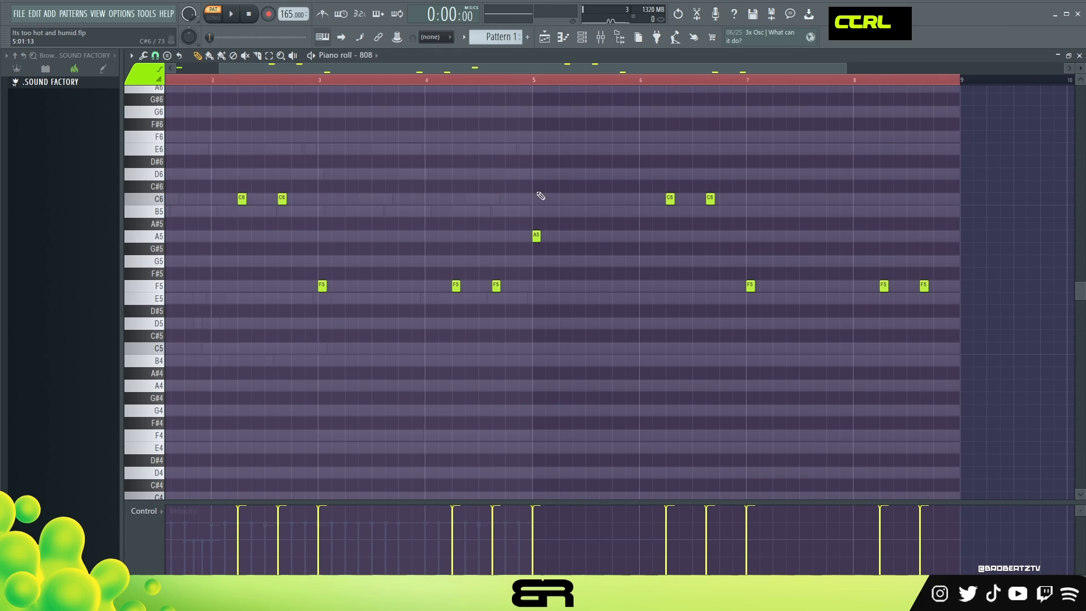
left_click(536, 236, "ctrl")
key("space")
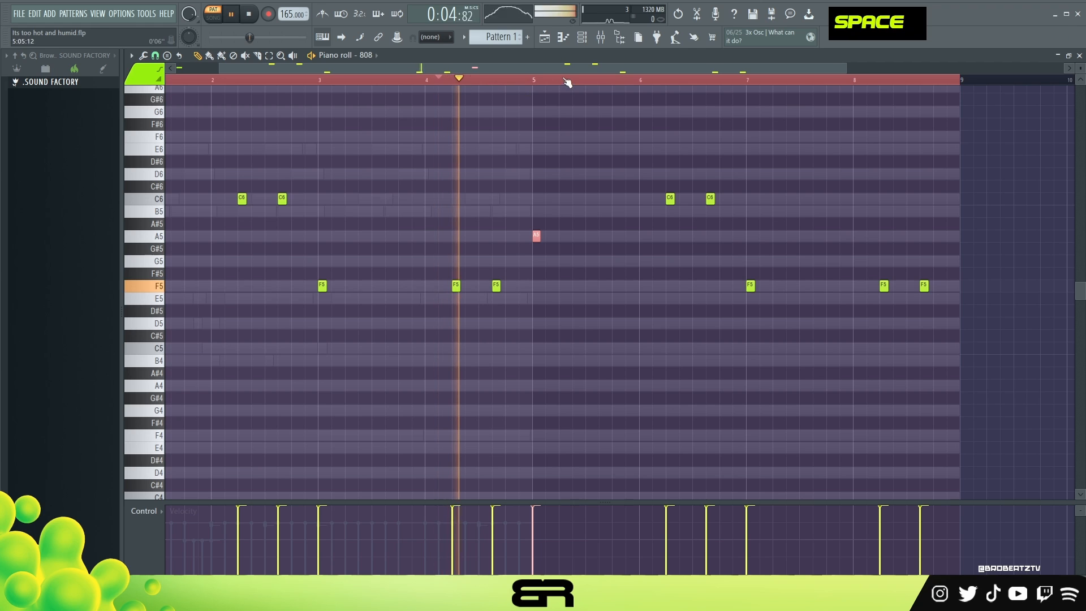
scroll(589, 83, "up", 2)
key("space")
key("space")
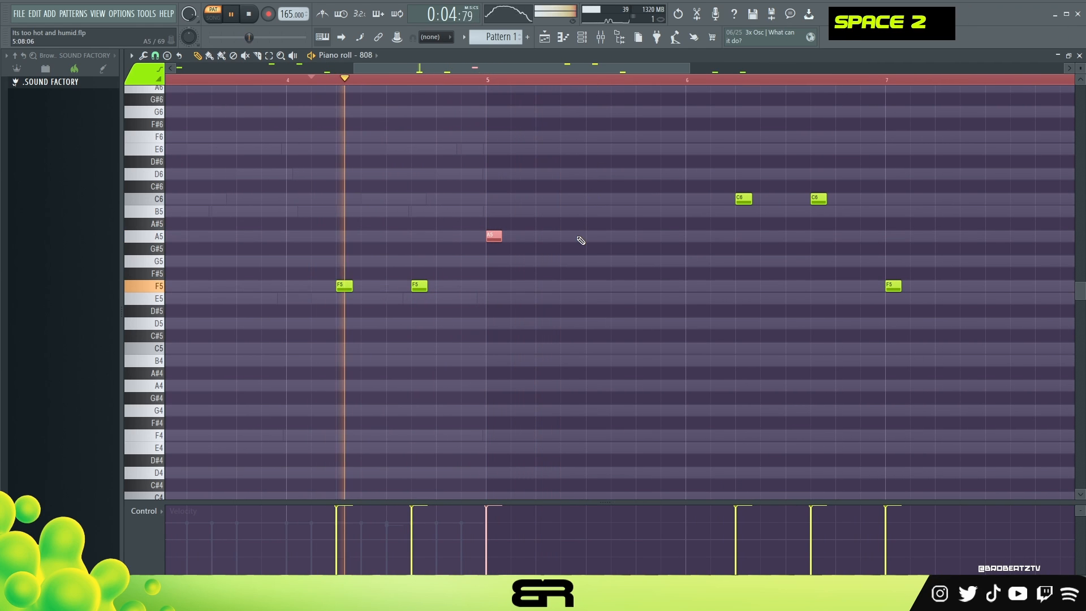
left_click(571, 238)
double_click(594, 237)
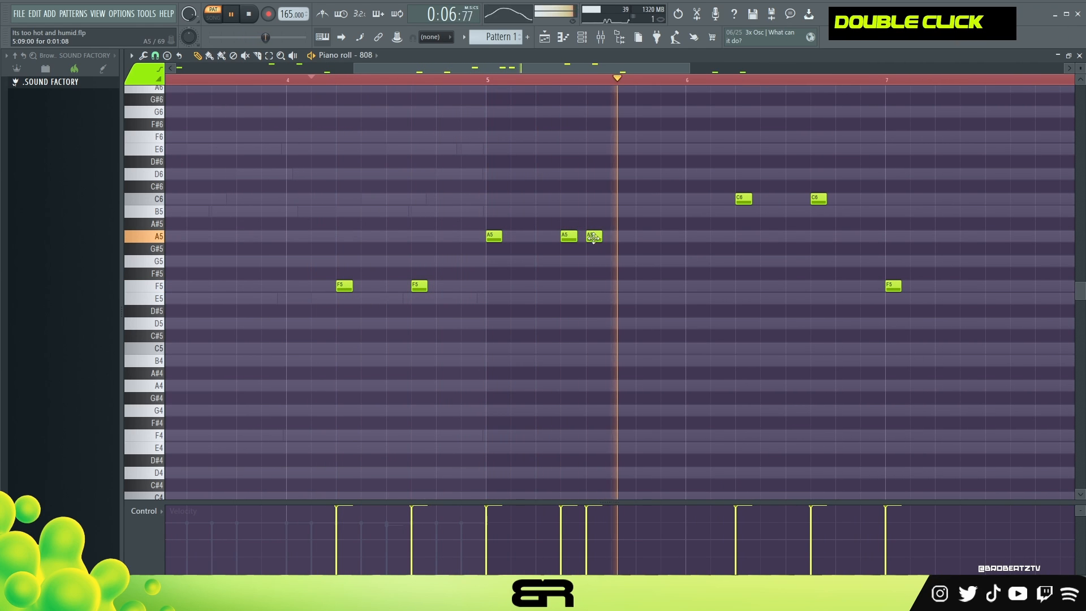
key("space")
key("space")
left_click(643, 237)
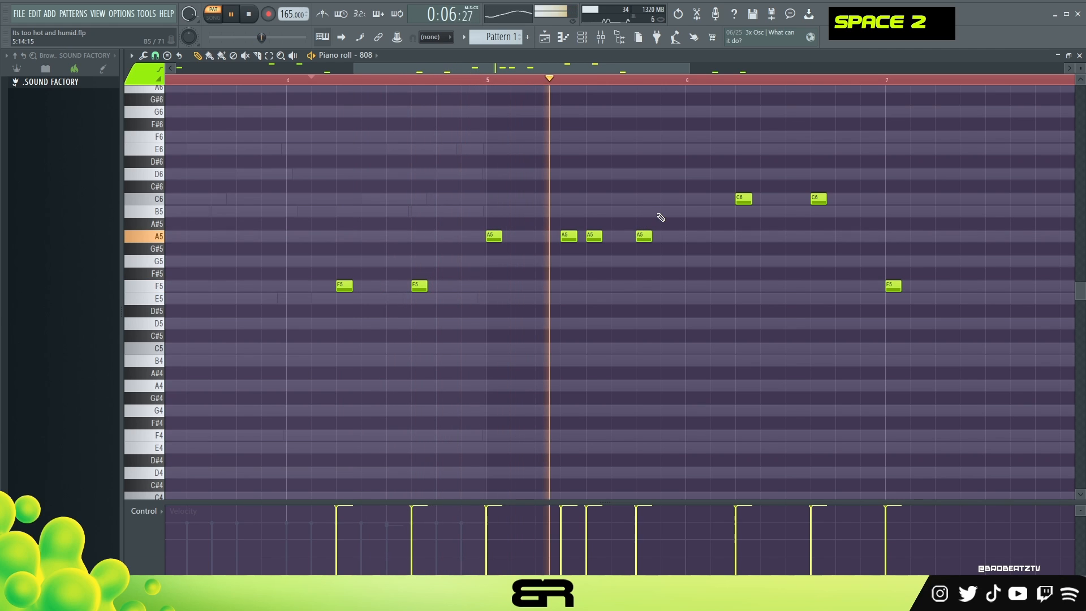
Step: Lower the four A5 hits in bar 5 and the two C6 hits in bar 6 by an octave, and play back the 808 line
left_click(678, 212, "ctrl")
left_click_drag(667, 222, 480, 254)
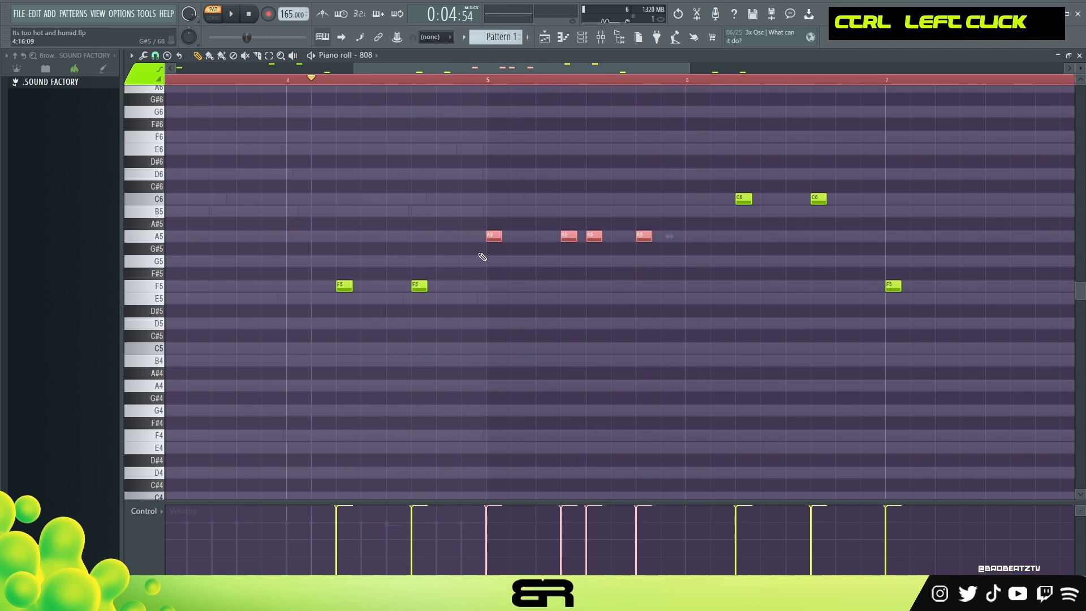
key("ctrl+Down")
right_click(587, 195)
left_click_drag(628, 168, 847, 207)
key("ctrl+Down")
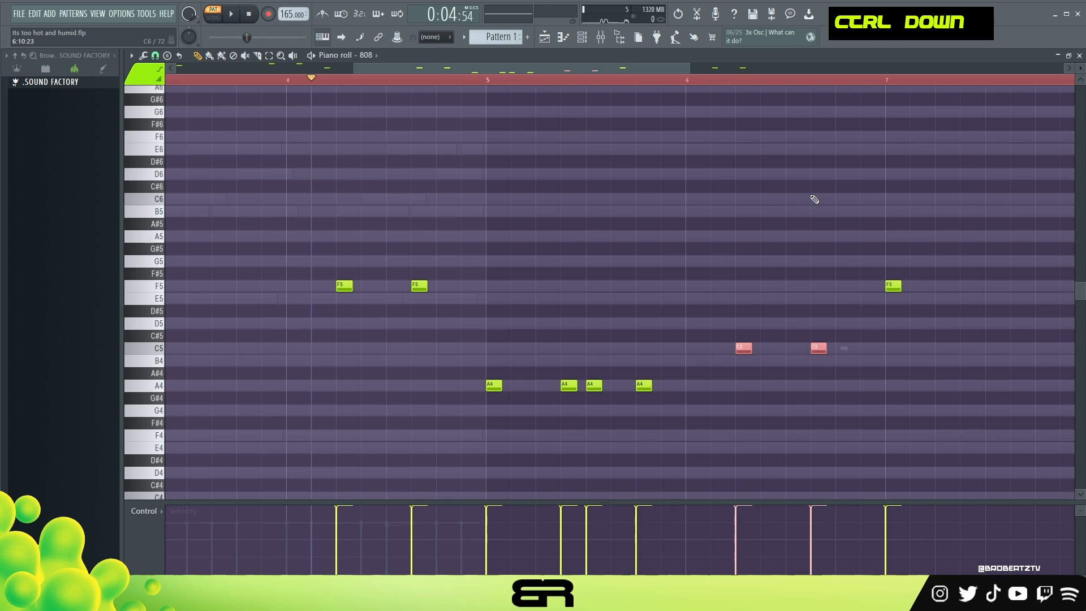
right_click(626, 204, "ctrl")
right_click(618, 208, "ctrl")
key("space")
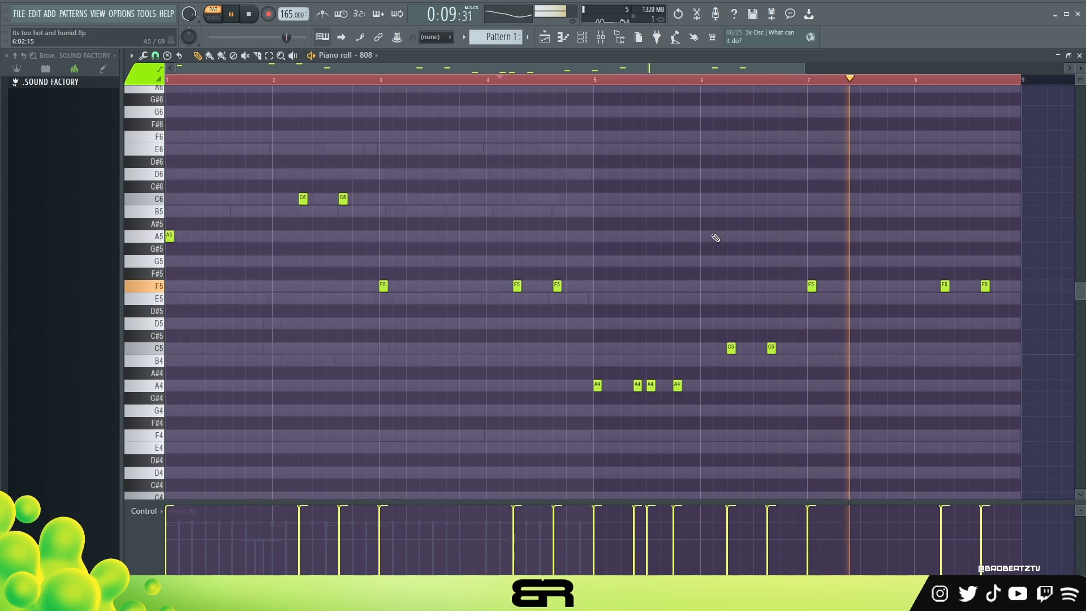
key("space")
double_click(313, 80)
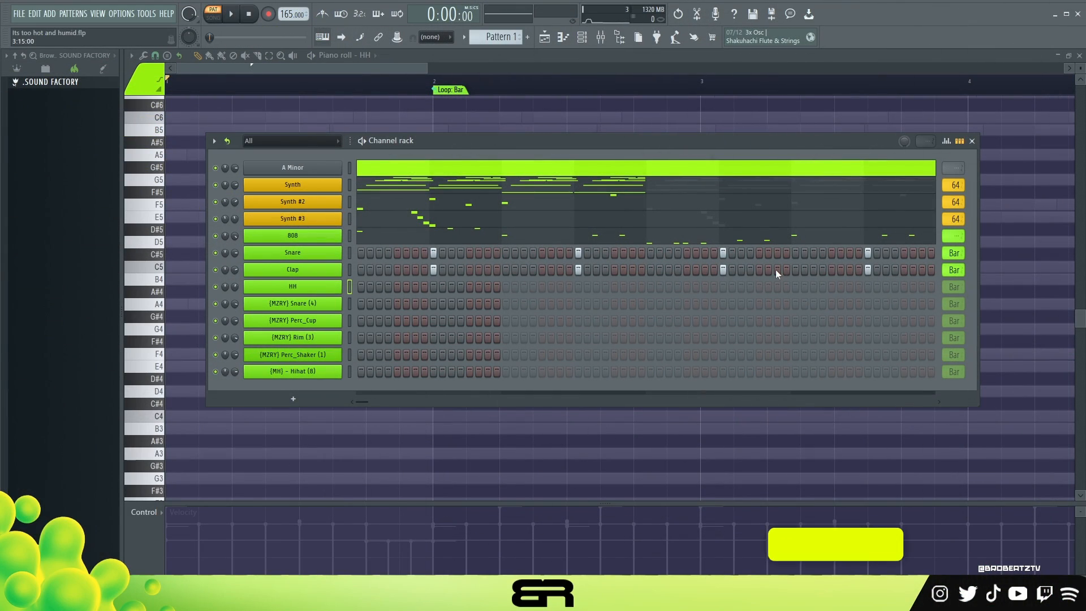
Step: Place two C5 hi-hat notes half a beat apart at the start of bar 1, with higher velocity on the second
right_click(248, 111)
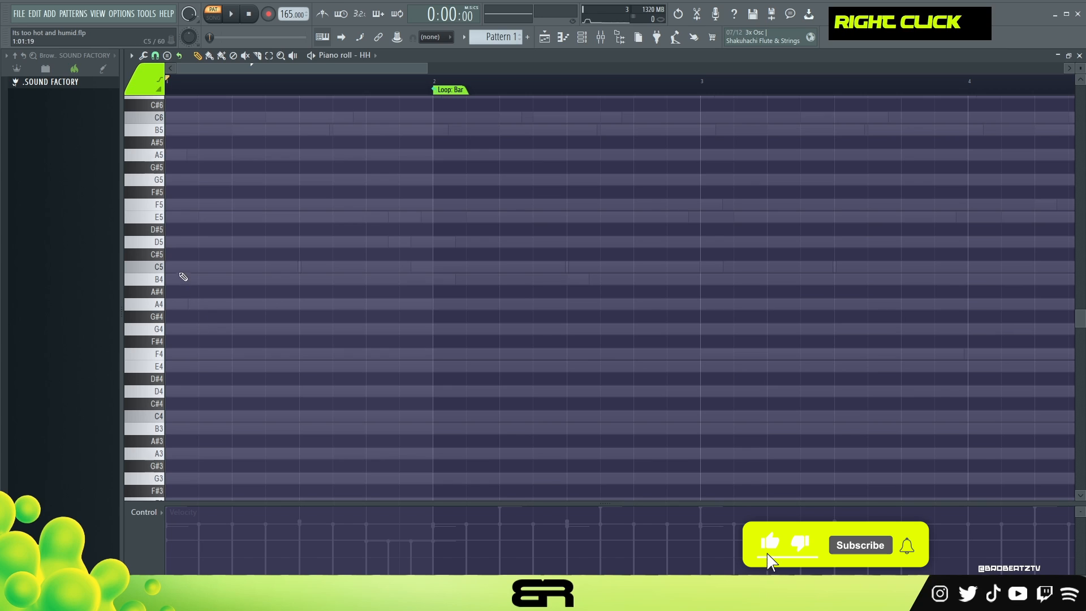
left_click(170, 267, "ctrl")
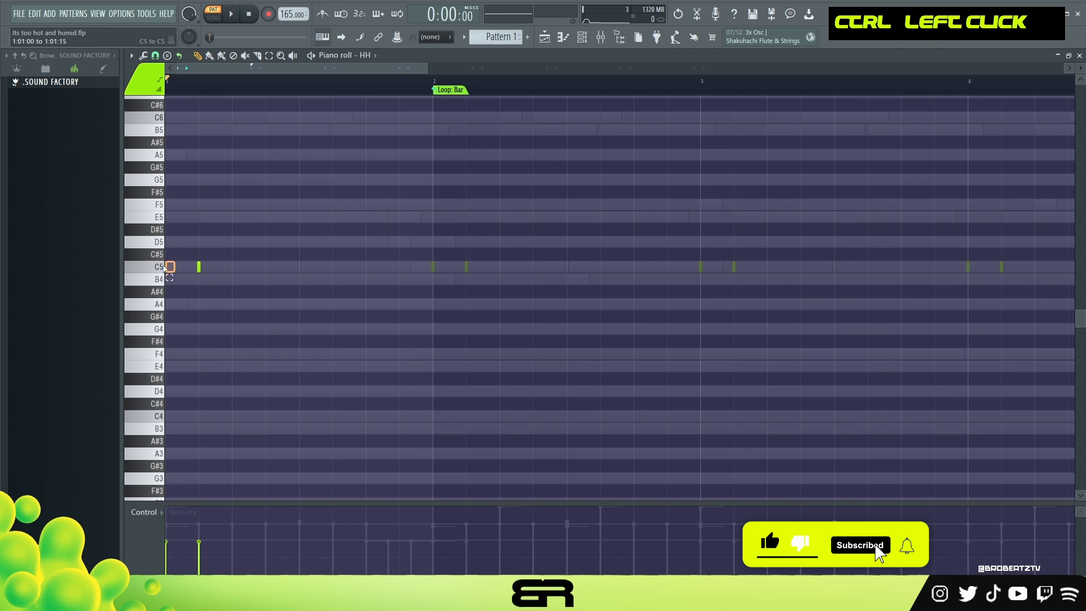
scroll(220, 271, "up", 1, "alt")
key("space")
key("space")
key("space")
Step: Duplicate the two C5 hi-hat notes three times to fill bar 1, and play back the loop
left_click_drag(230, 249, 166, 283, "ctrl")
key("space")
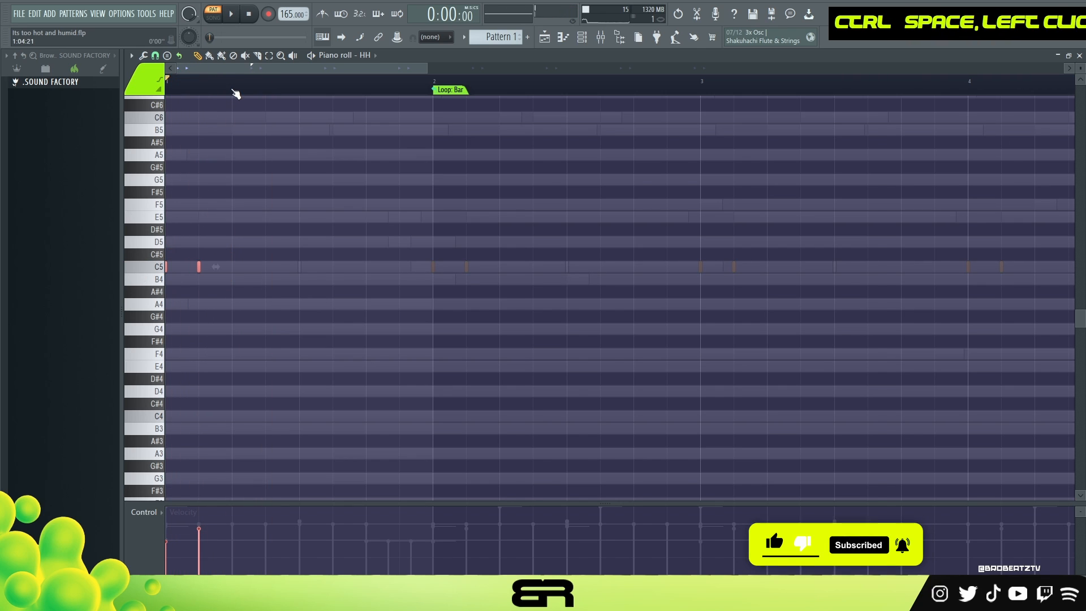
left_click_drag(234, 91, 96, 103)
key("ctrl+b")
key("ctrl+b")
key("ctrl+b")
right_click(287, 96)
key("space")
key("space")
double_click(286, 85)
key("space")
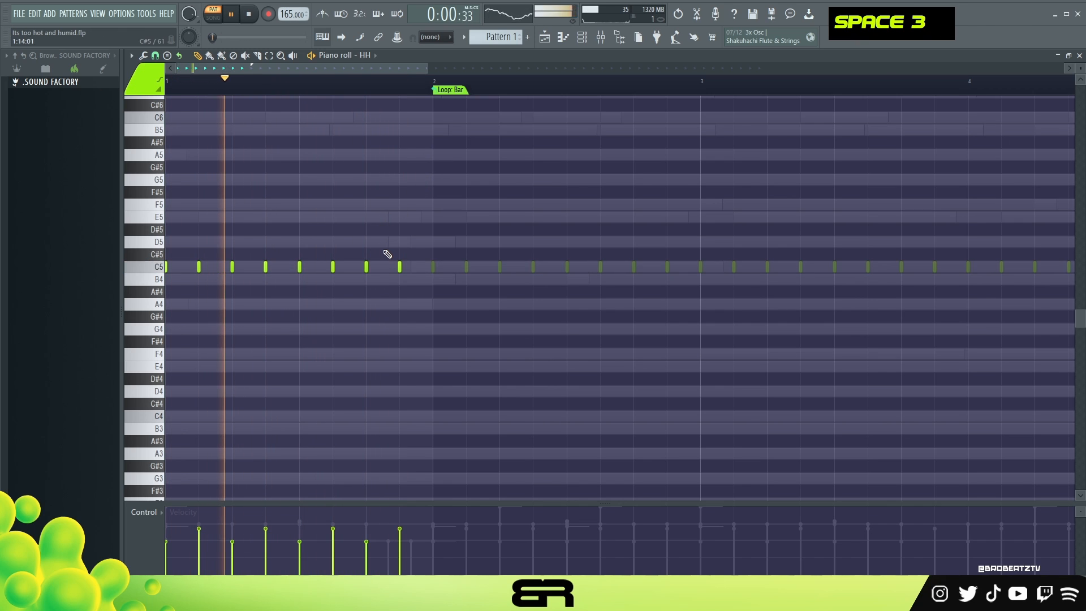
key("space")
Step: Set the snap to 1/6 beat and add a quieter three-note G4 hi-hat roll in the second beat
left_click(155, 55)
left_click(175, 177)
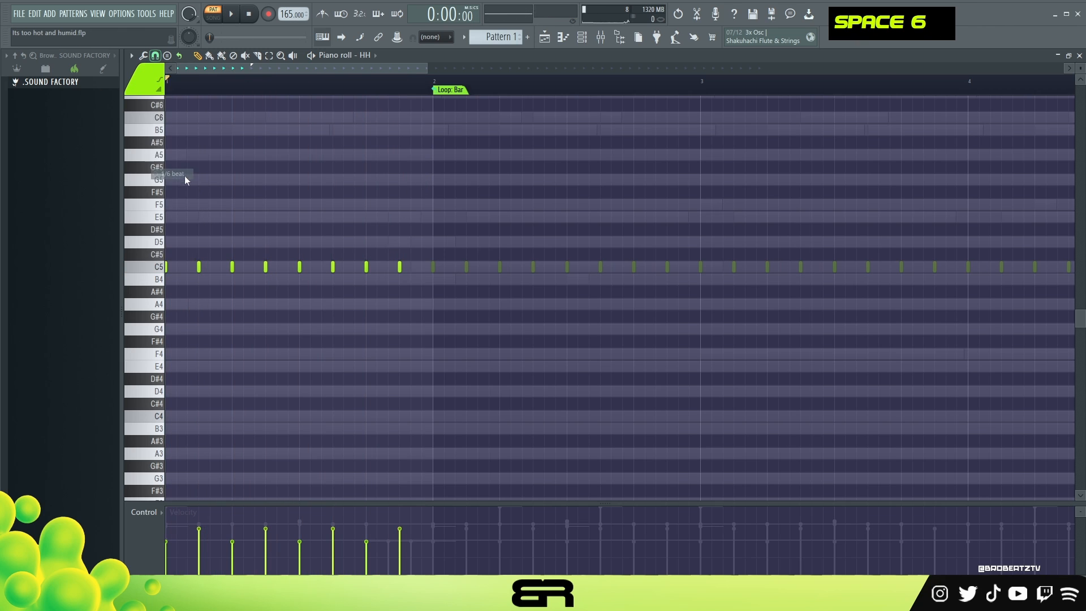
left_click(277, 332)
left_click(290, 332)
left_click_drag(215, 317, 309, 339)
scroll(304, 326, "down", 12)
key("space")
Step: Slightly raise the velocity of all hi-hat notes and play back the loop
key("ctrl+a")
scroll(417, 297, "up", 1)
scroll(353, 309, "up", 2)
key("space")
key("space")
scroll(354, 307, "down", 1)
key("space")
key("space")
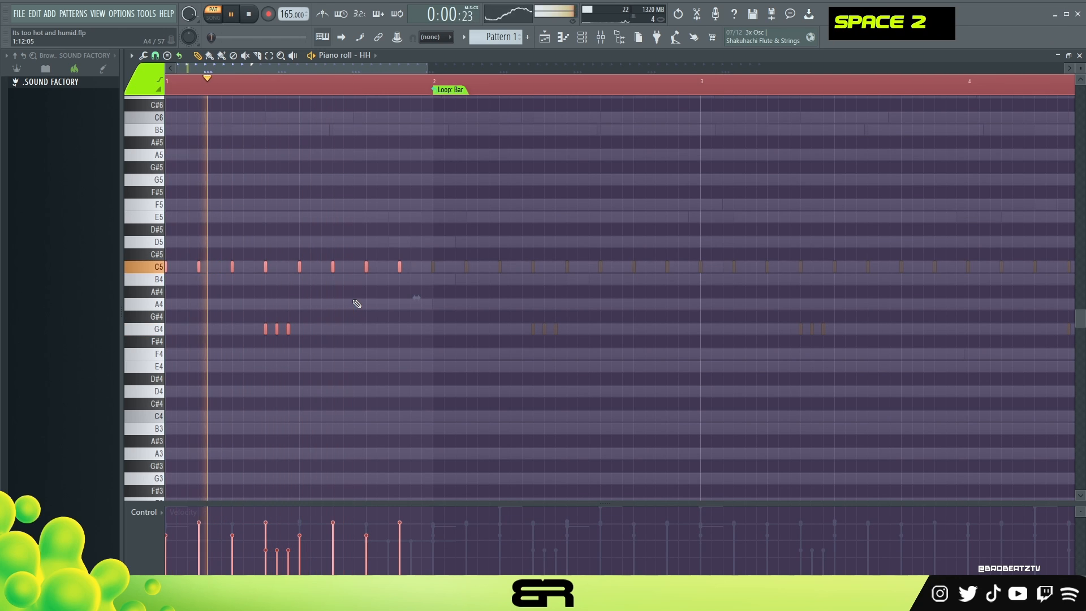
right_click(436, 297)
key("space")
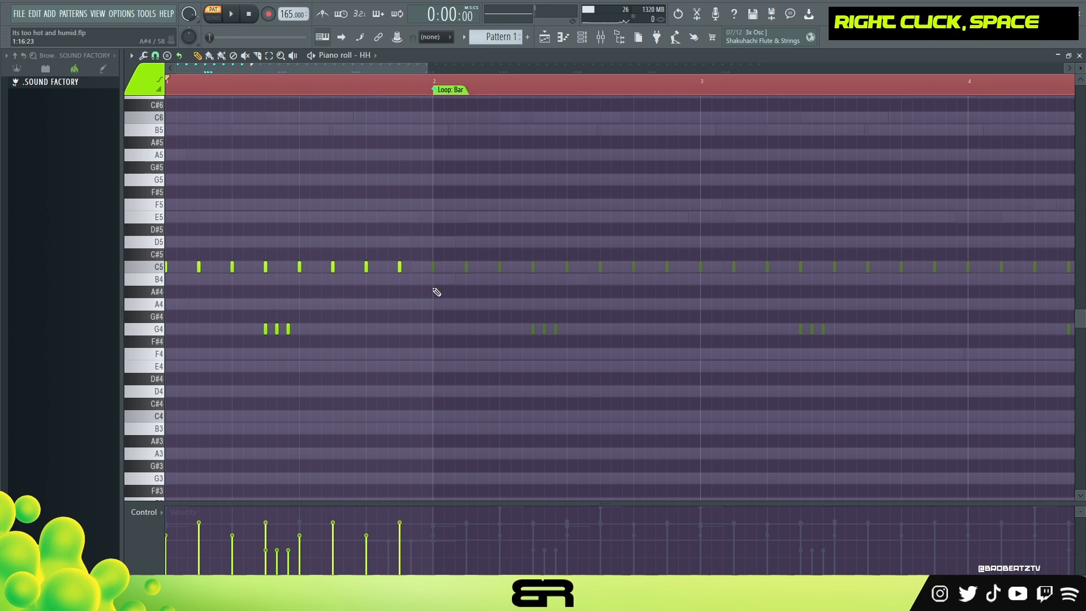
Step: Duplicate the C5 hi-hats from bar 1 into bar 2, and copy the last two down to F4
left_click_drag(417, 263, 102, 285, "ctrl")
mouse_move(198, 266)
left_mouse_down("shift")
mouse_move(513, 286)
mouse_move(467, 290)
left_mouse_up("shift")
right_click(601, 298)
left_click_drag(617, 249, 672, 279, "ctrl")
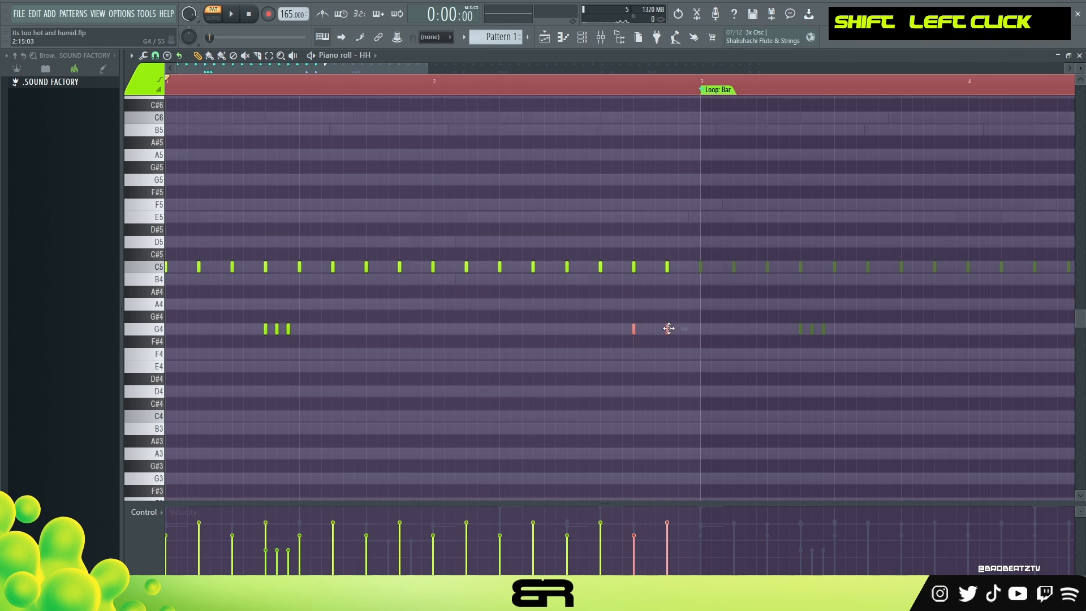
left_click_drag(619, 236, 659, 392, "ctrl")
Step: Pan the second-to-last C5 and F4 hi-hat pair right and the last pair left in bar 2, and play back the loop
left_click(144, 511)
left_click(174, 533)
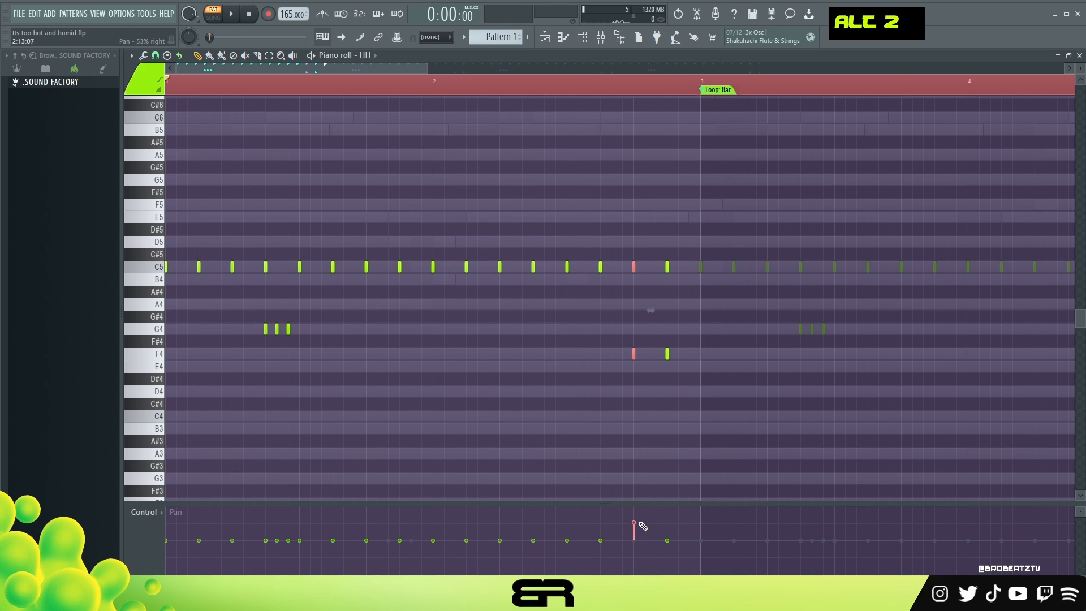
left_click_drag(657, 256, 693, 393, "ctrl")
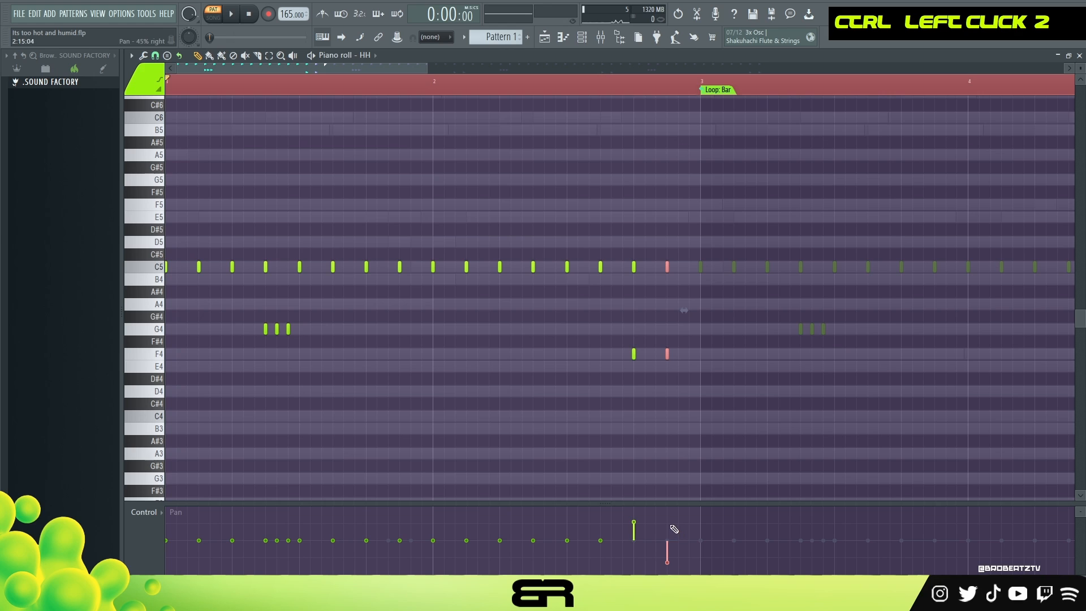
right_click(632, 440)
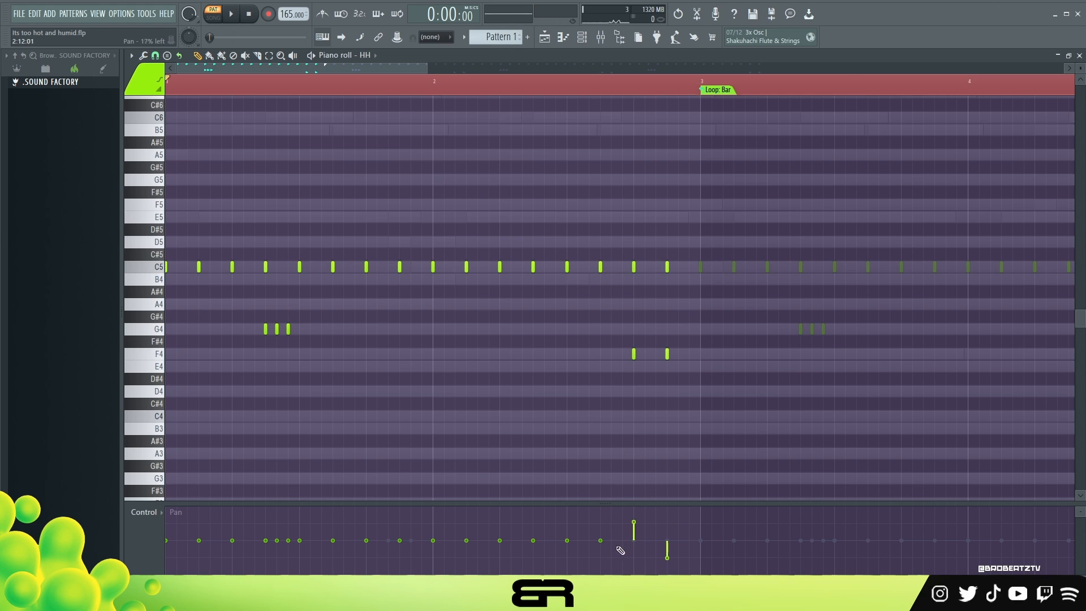
right_click(509, 376)
key("space")
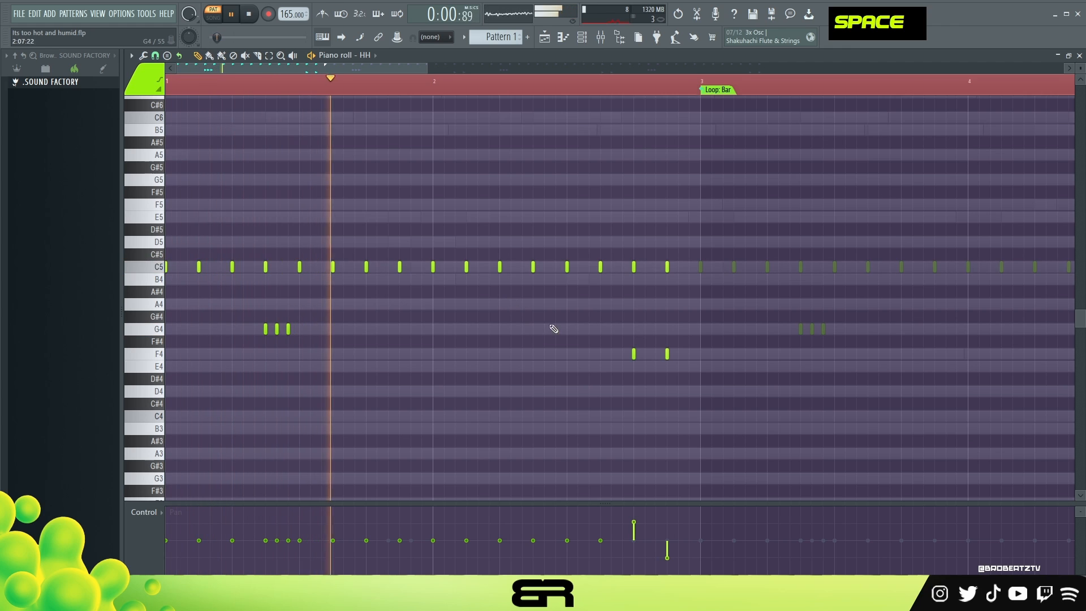
left_click_drag(519, 289, 584, 265, "ctrl")
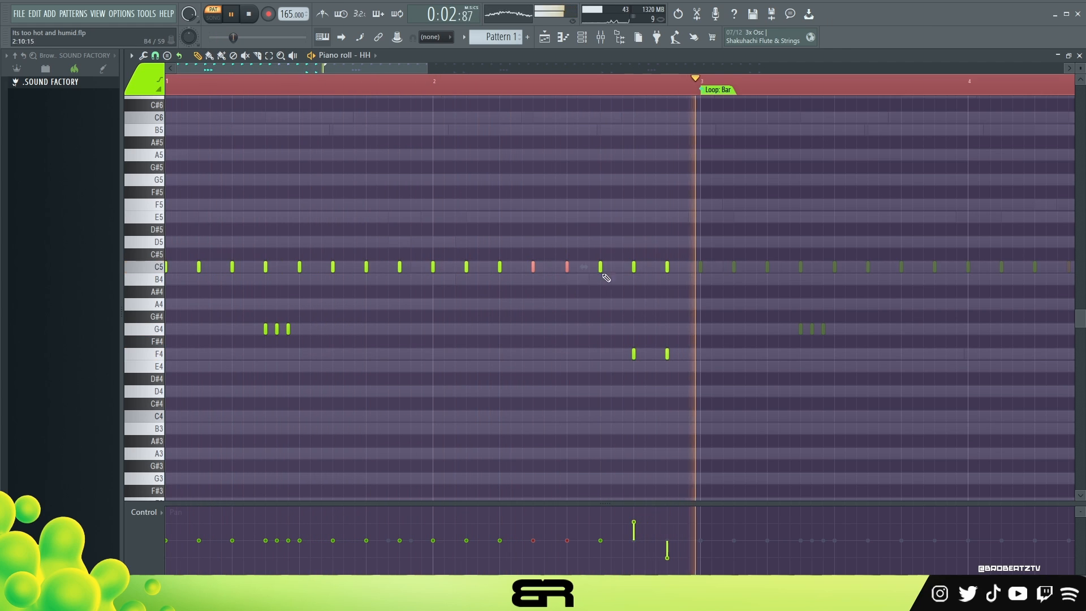
key("space")
double_click(355, 91)
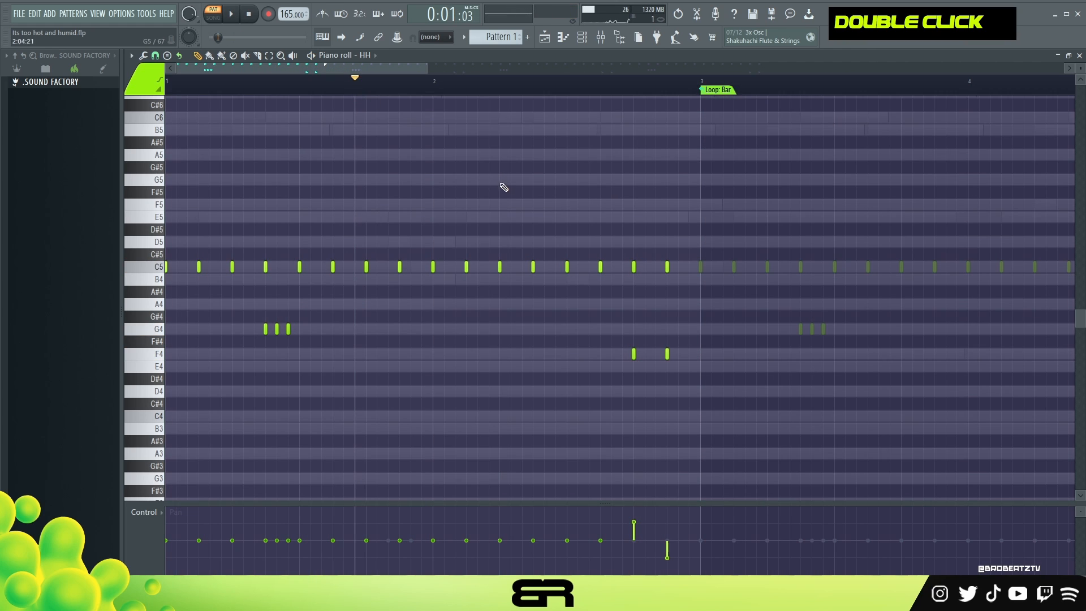
Step: Duplicate the two-bar C5 hi-hat row with its panning into bars 3 and 4, and play it back
scroll(498, 95, "down", 2)
mouse_move(512, 249)
left_mouse_down()
mouse_move(143, 285)
mouse_move(581, 299)
left_mouse_up()
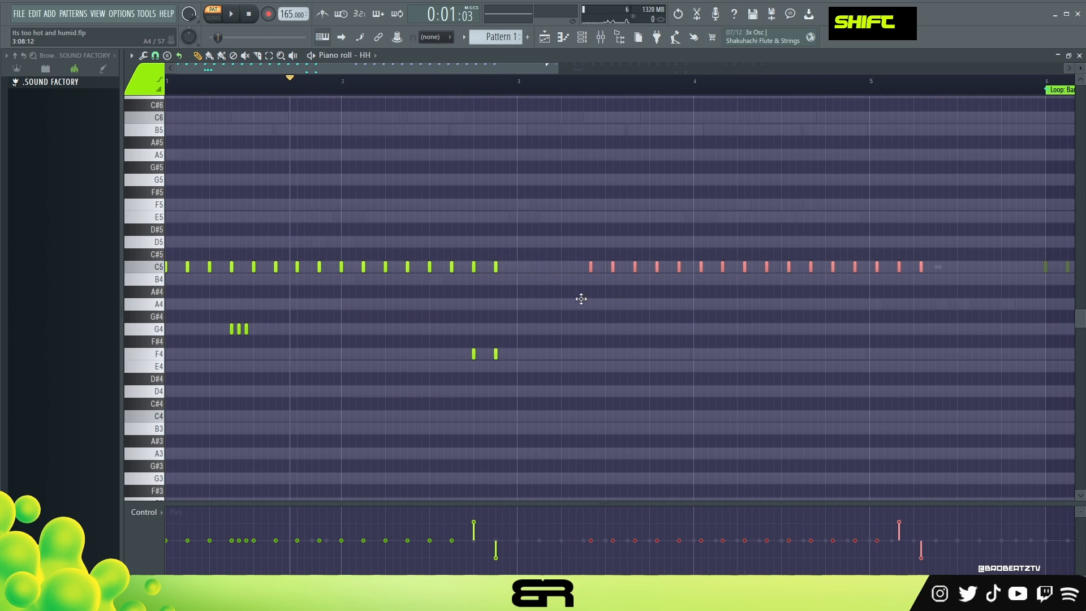
double_click(422, 94)
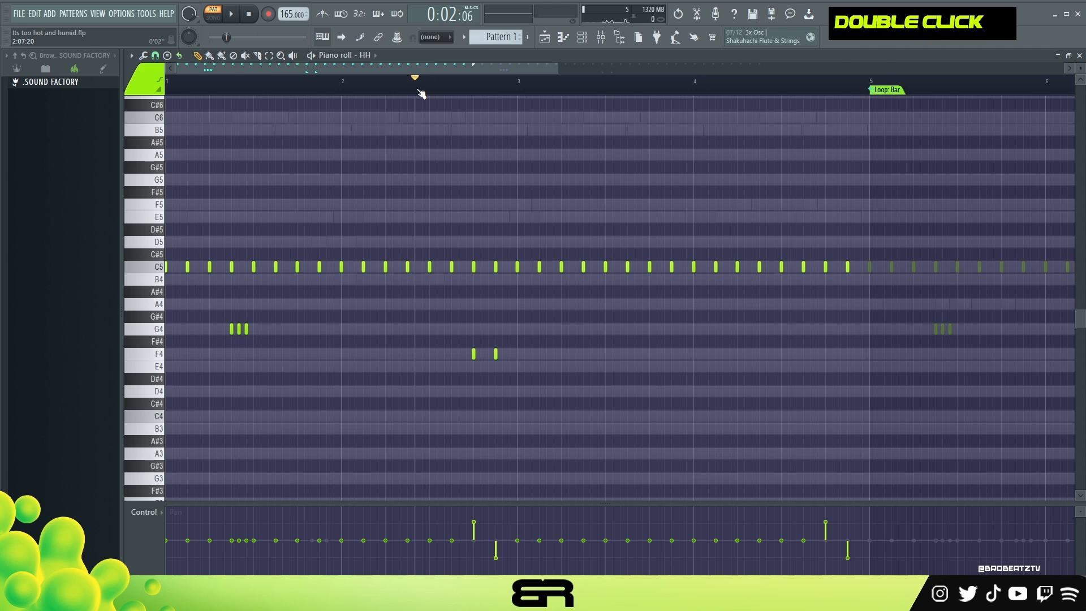
key("space")
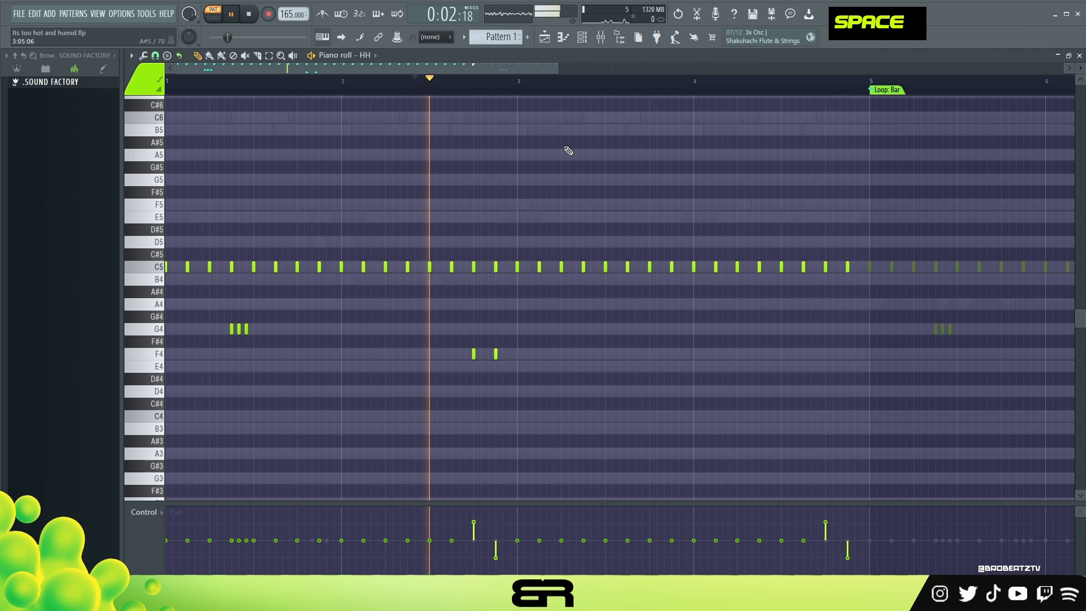
key("space")
Step: Copy the three-note G4 hi-hat roll to the second beat of bar 3, show note velocities, and play back the loop
left_click(239, 339, "ctrl")
left_click_drag(231, 332, 564, 342)
key("shift+space")
key("shift+space")
key("shift+space")
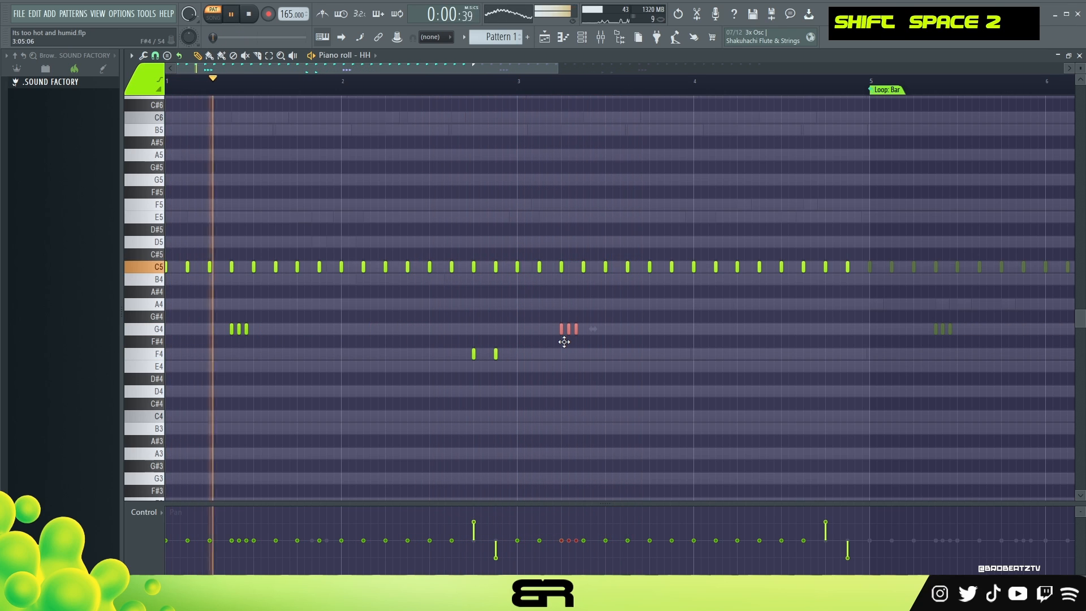
left_click(144, 512)
left_click(156, 544)
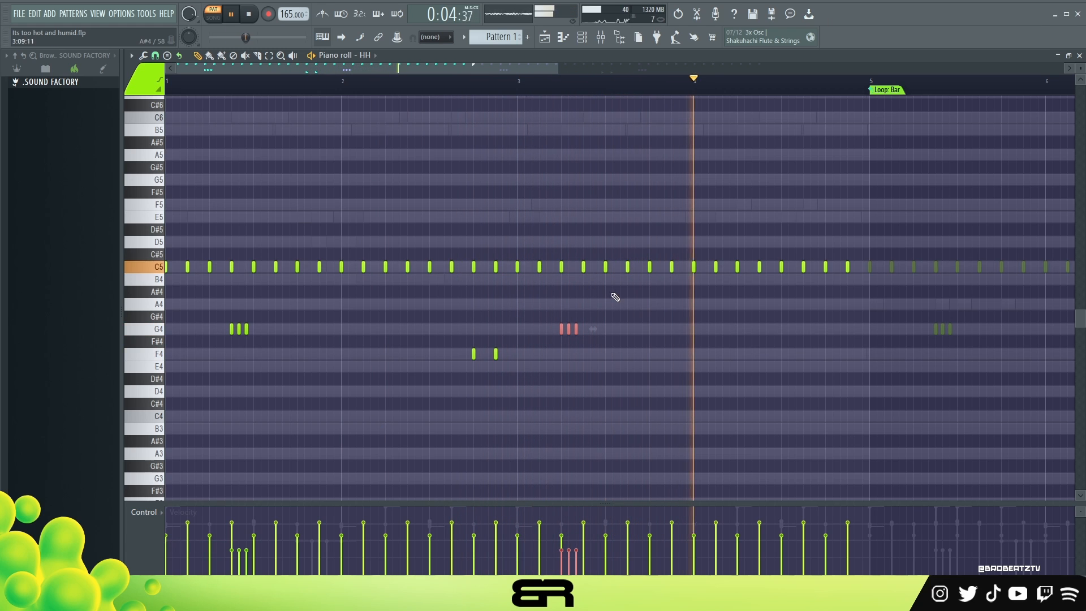
key("space")
key("space")
Step: Delete the last C5 hi-hat in bar 4, copy the preceding one down to F4, and slightly raise that note's velocity
right_click(846, 268)
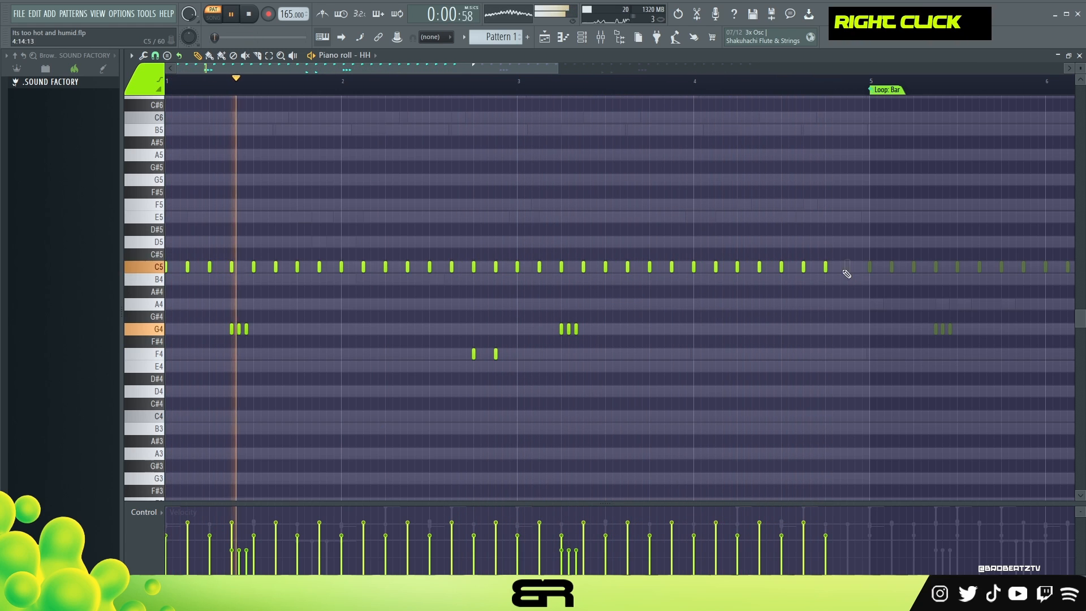
left_click(826, 268, "ctrl")
left_click_drag(825, 268, 826, 354, "shift")
left_click_drag(822, 225, 827, 359)
left_click_drag(843, 249, 821, 368)
scroll(827, 374, "up", 3)
right_click(739, 307)
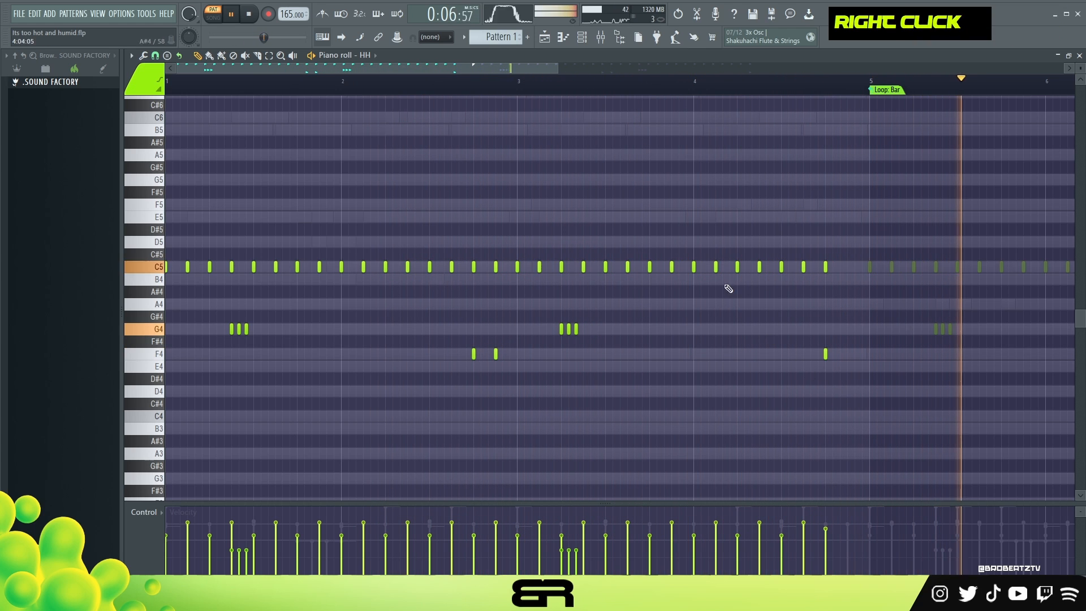
key("space")
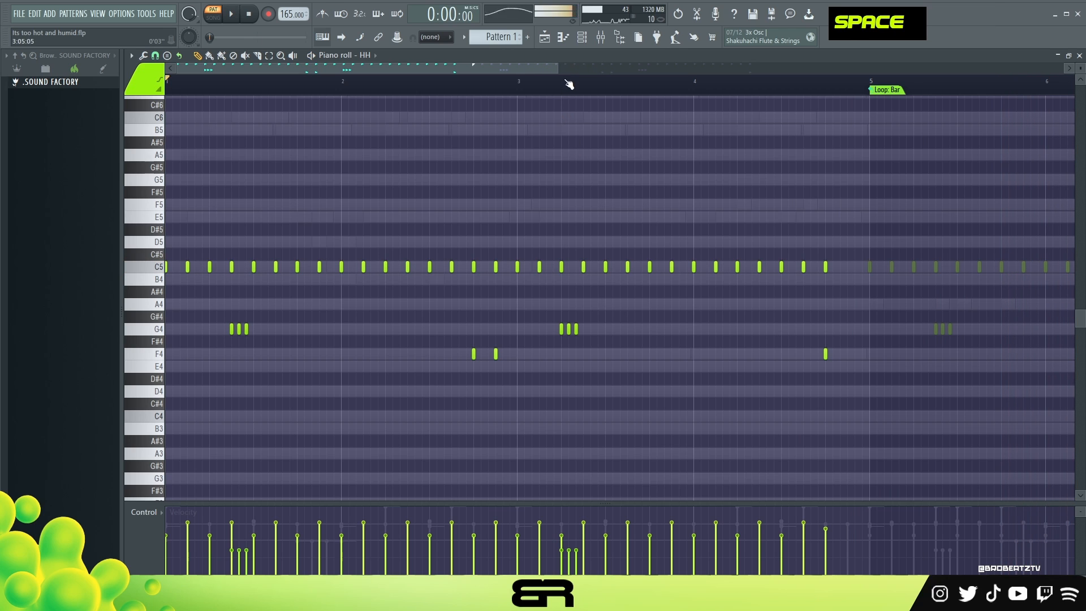
Step: Open the piano roll of the (MH) - Hihat (8) channel and set its snap to 1/3 step
left_click(582, 38)
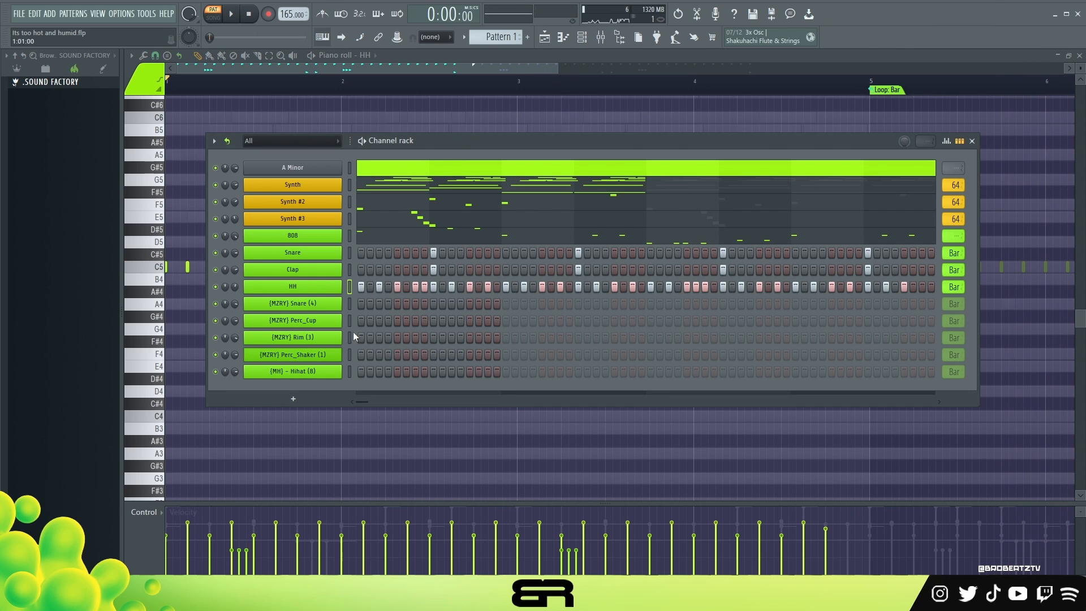
right_click(315, 376)
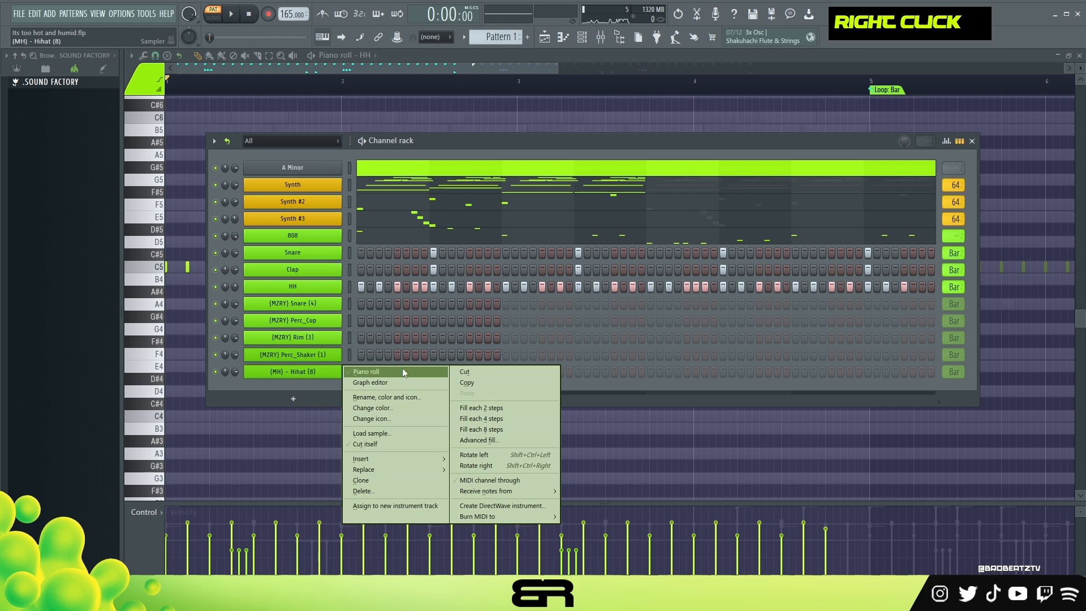
left_click(399, 370)
scroll(215, 85, "up", 2)
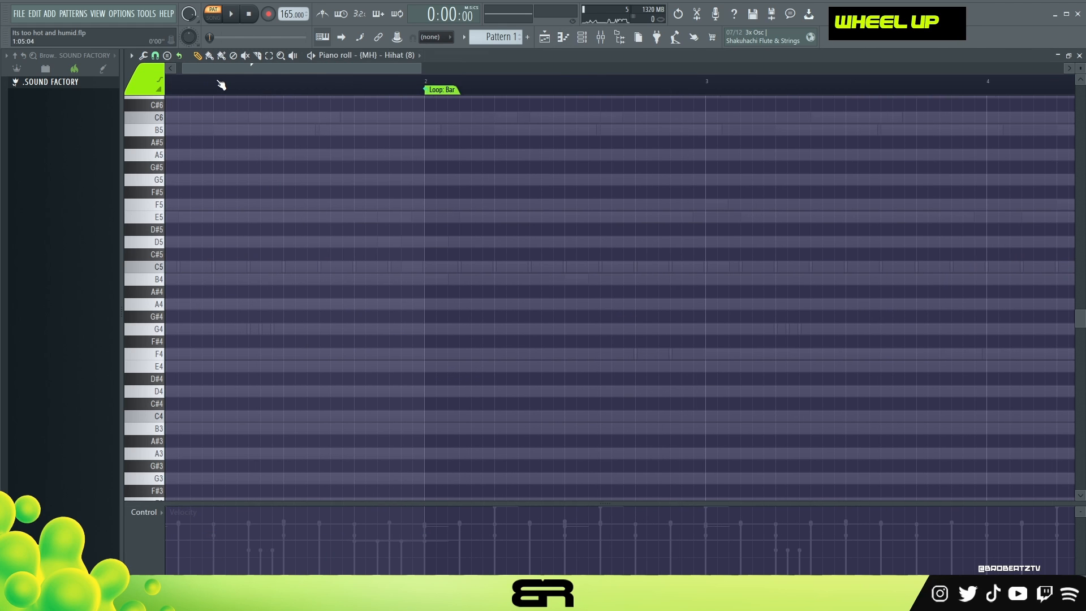
left_click_drag(277, 70, 254, 82)
left_click_drag(415, 71, 684, 72)
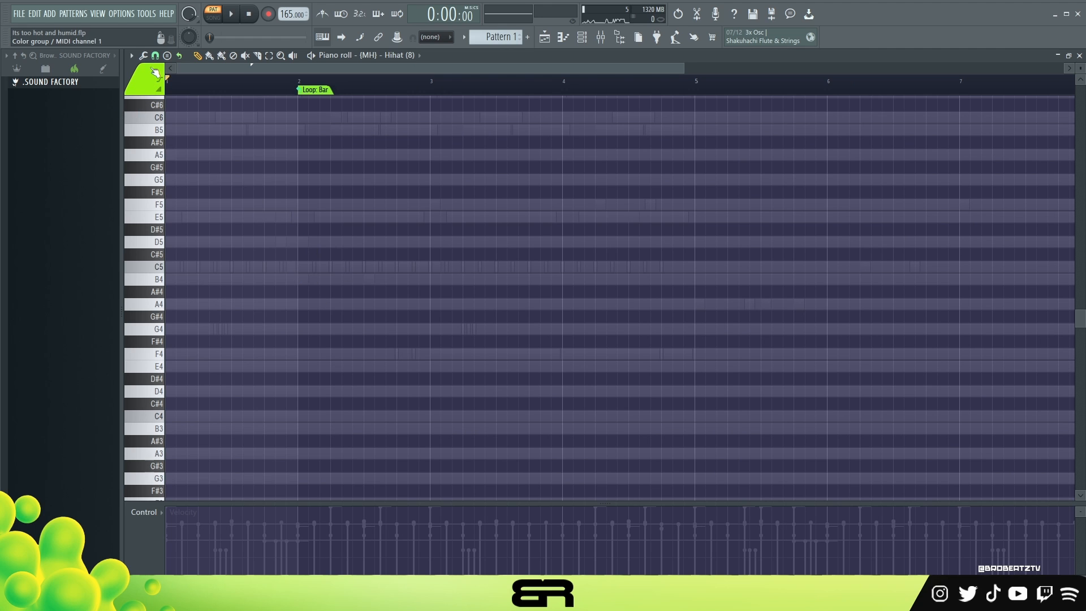
left_click(156, 56)
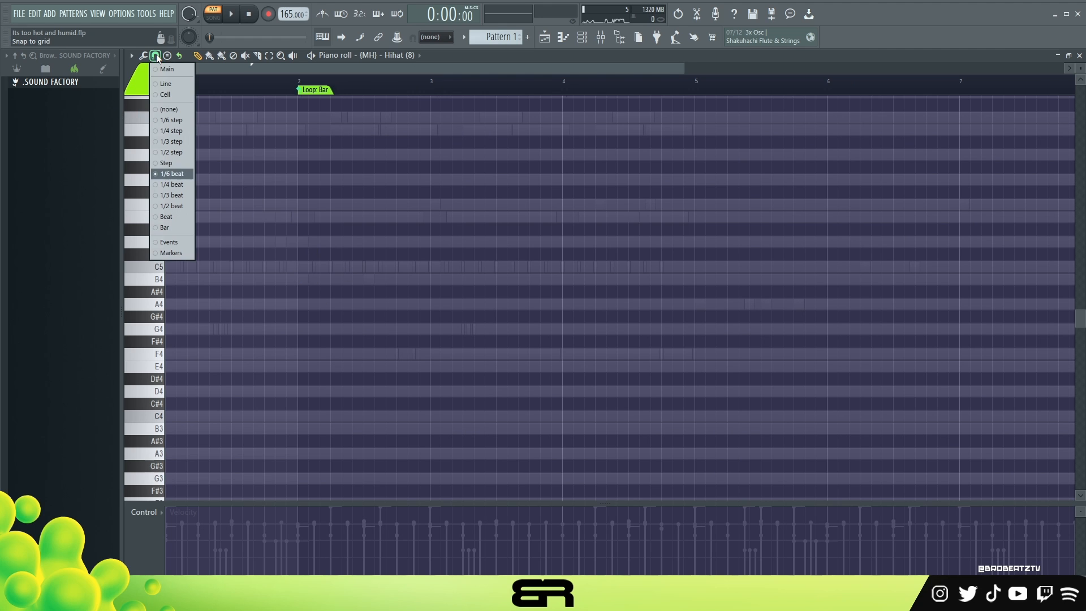
left_click(162, 142)
scroll(313, 139, "up", 2)
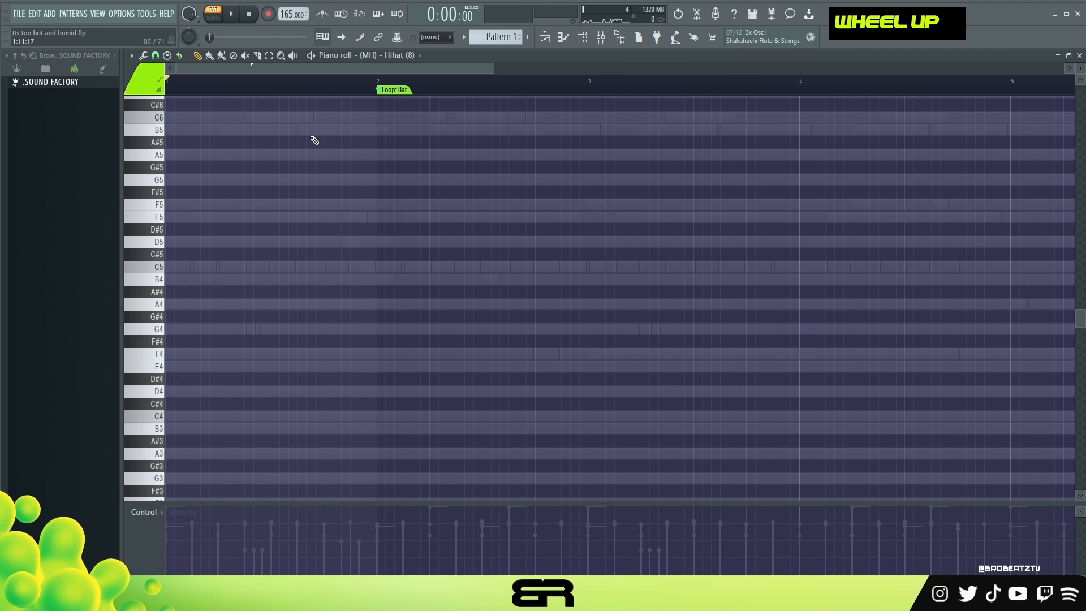
Step: Place a short A4 hi-hat note on the second beat of bar 2 and duplicate it into a consecutive four-note roll
key("space")
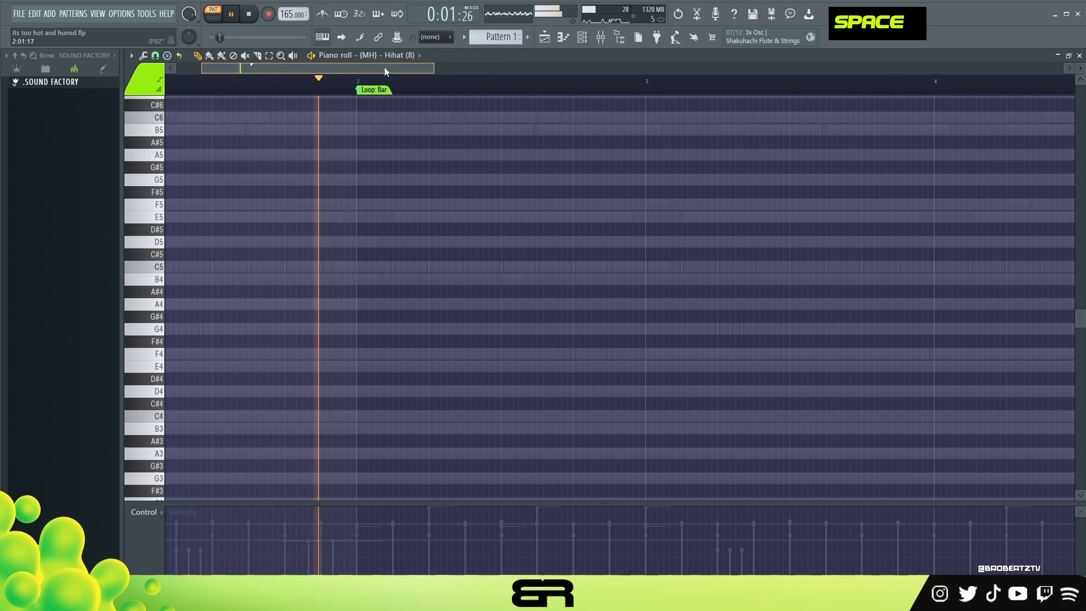
key("space")
left_click(428, 305)
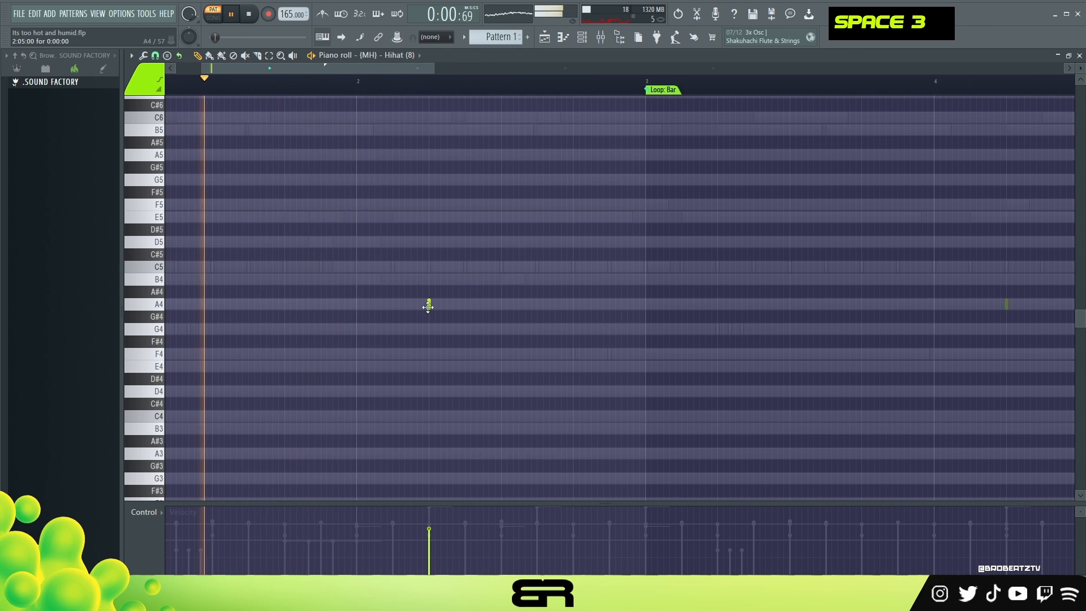
scroll(431, 91, "up", 2)
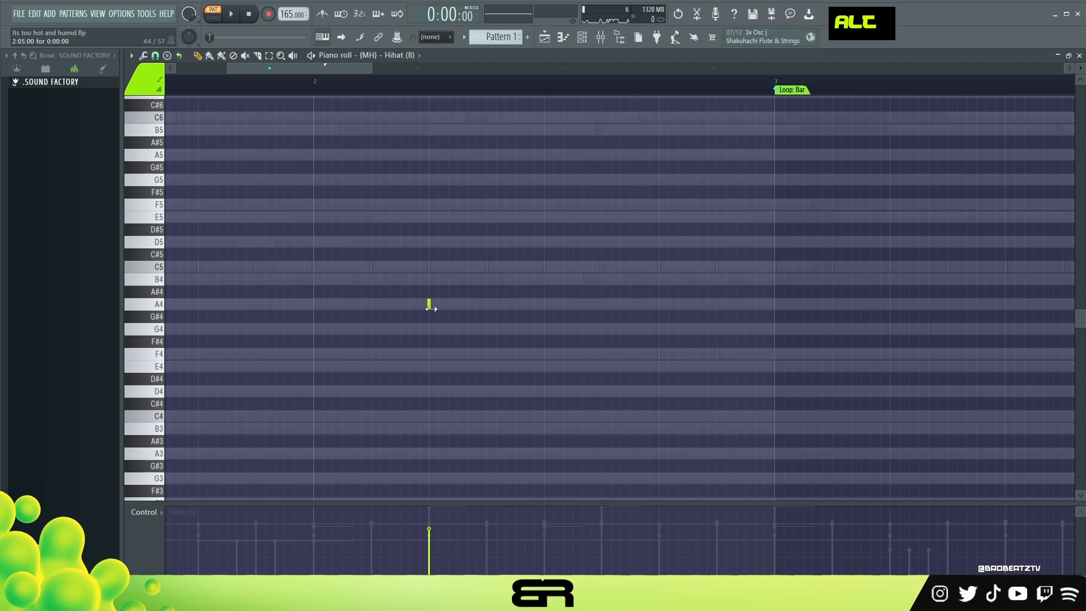
right_click(430, 308)
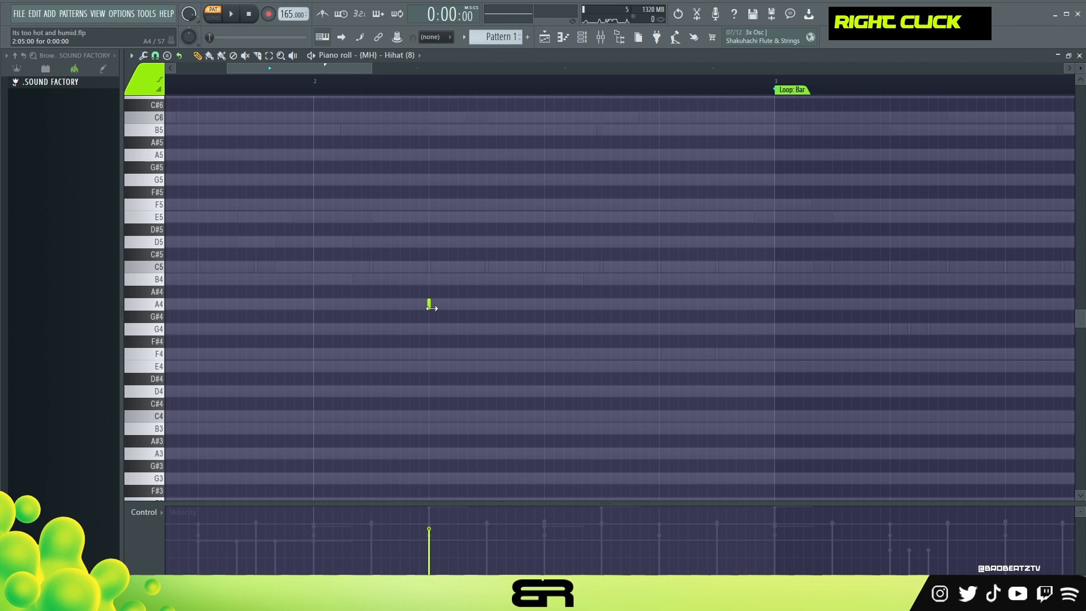
left_click_drag(456, 304, 439, 306)
left_click_drag(439, 306, 463, 310)
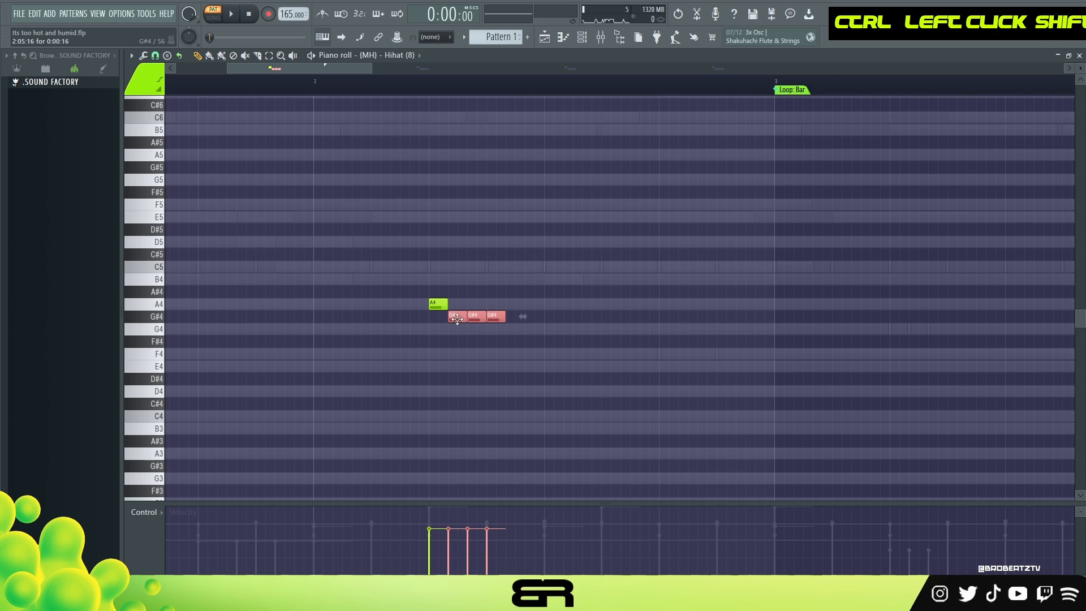
Step: Repitch the four-note roll to alternate C5, B4, C5, B4, and play back the loop
left_click_drag(457, 310, 430, 304)
key("shift+Up")
key("shift+Up")
key("shift+Up")
left_click(456, 270, "ctrl")
key("shift+Down")
left_click_drag(496, 262, 490, 280)
key("space")
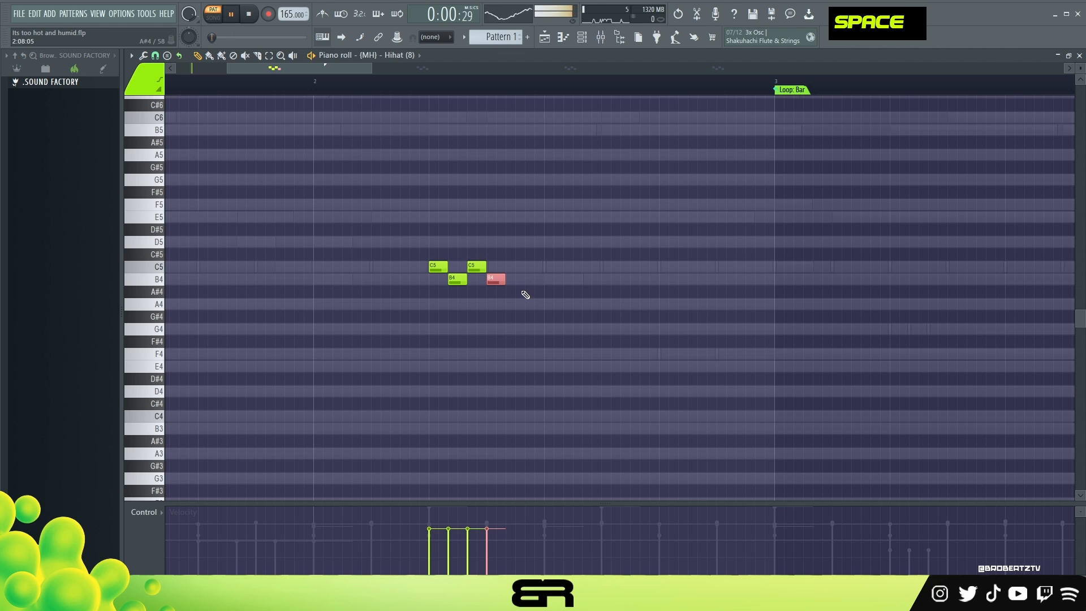
Step: Lower the velocity of the roll's two B4 notes and slightly raise the whole roll's velocity during playback
right_click(461, 490)
left_click(451, 544)
left_click(489, 538)
key("space")
scroll(446, 315, "up", 2)
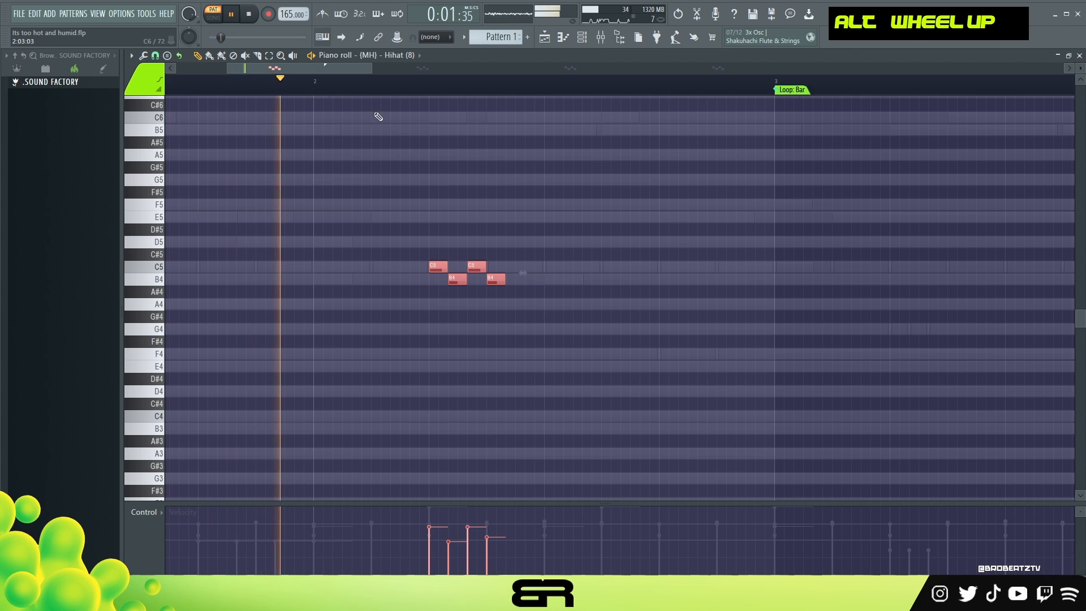
Step: Copy the four-note roll to the start of bar 4 and add a single B4 hit on that bar's second beat
scroll(375, 85, "down", 2)
left_click_drag(409, 263, 836, 289)
key("shift+space")
right_click(895, 286)
left_click(897, 282)
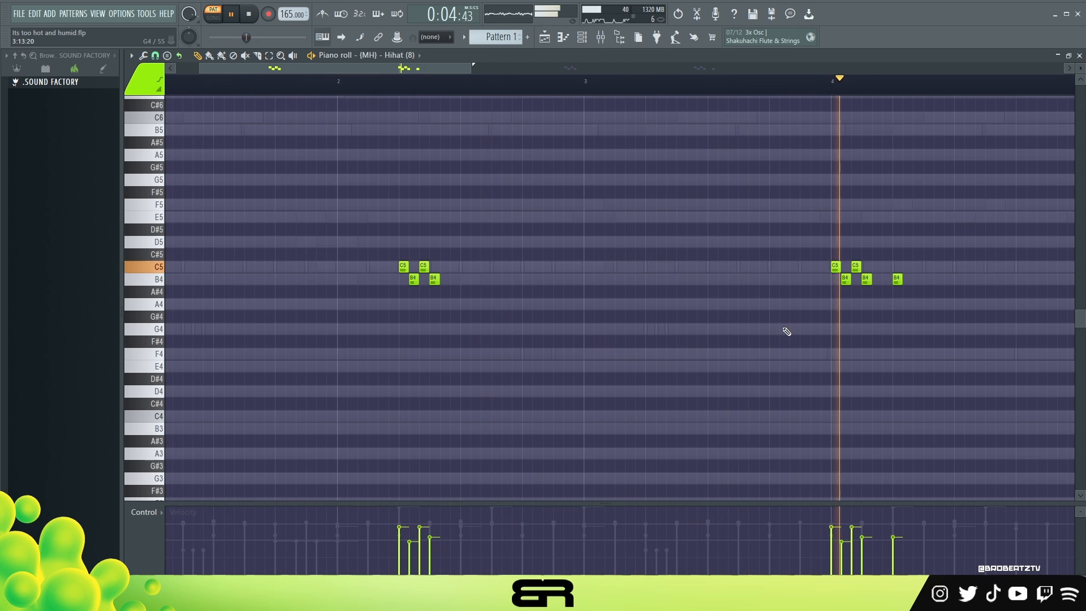
key("space")
left_click_drag(912, 258, 898, 282)
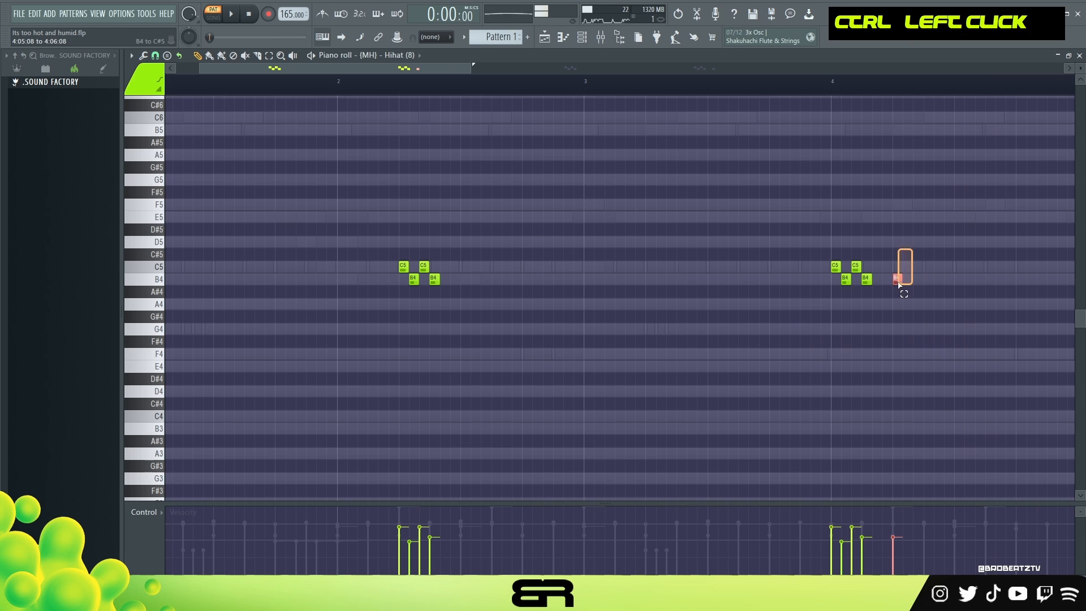
Step: Slightly raise the velocity of all notes in the (MH) - Hihat (8) pattern and move the playback position to late bar 1
key("ctrl+a")
scroll(899, 287, "up", 1)
right_click(721, 328)
key("space")
double_click(482, 92)
left_click_drag(482, 93, 313, 99)
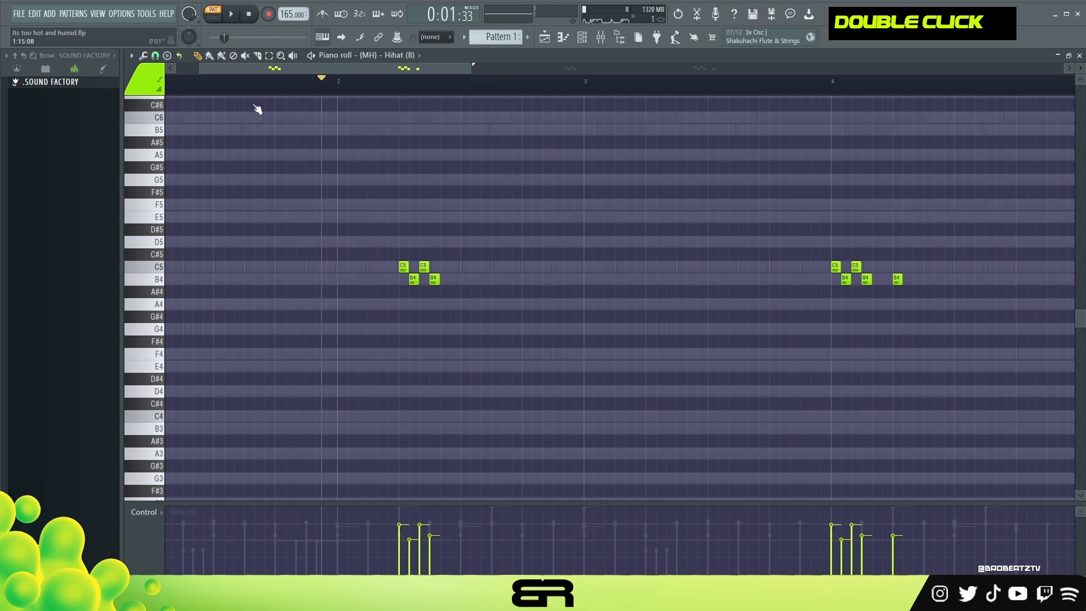
right_click(349, 170, "ctrl")
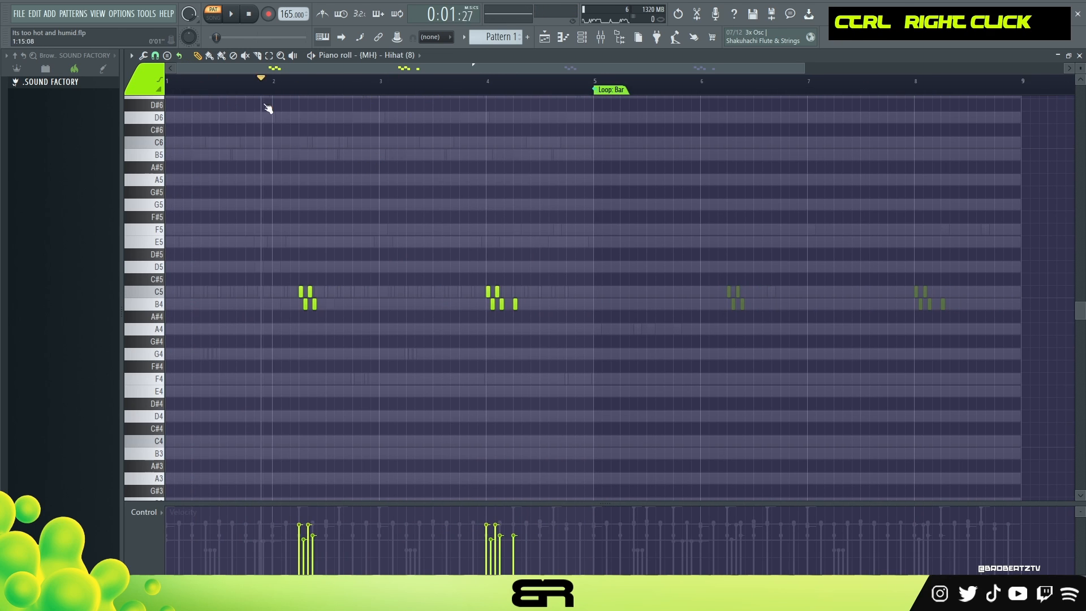
Step: Open the channel rack and place a hit on step 9 of the (MZRY) Rim (3) channel
left_click(582, 37)
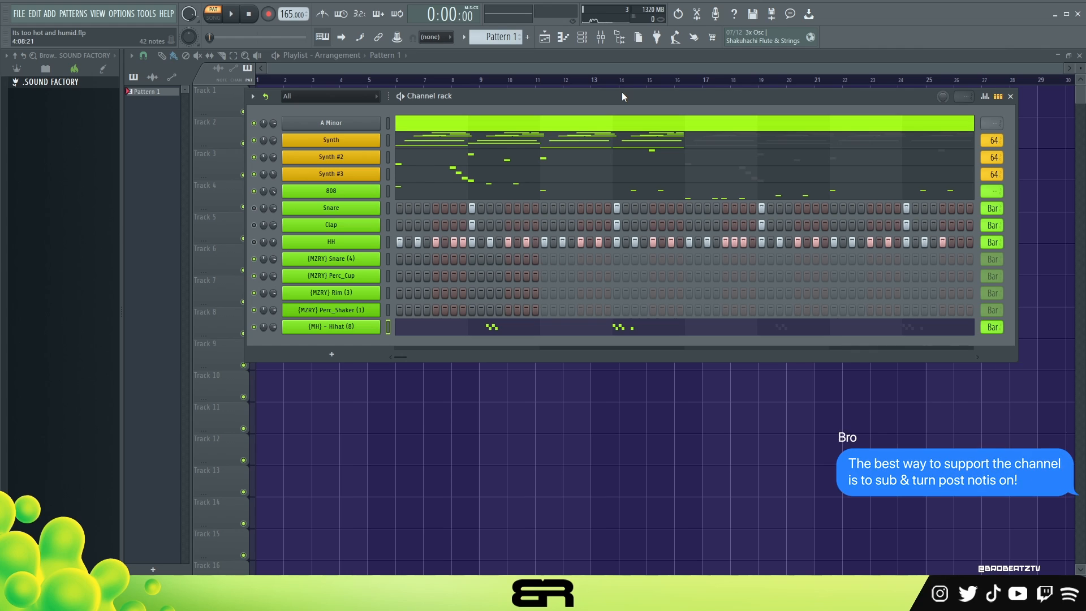
left_click(471, 310)
left_click(499, 293)
left_click(507, 293)
left_click(544, 276)
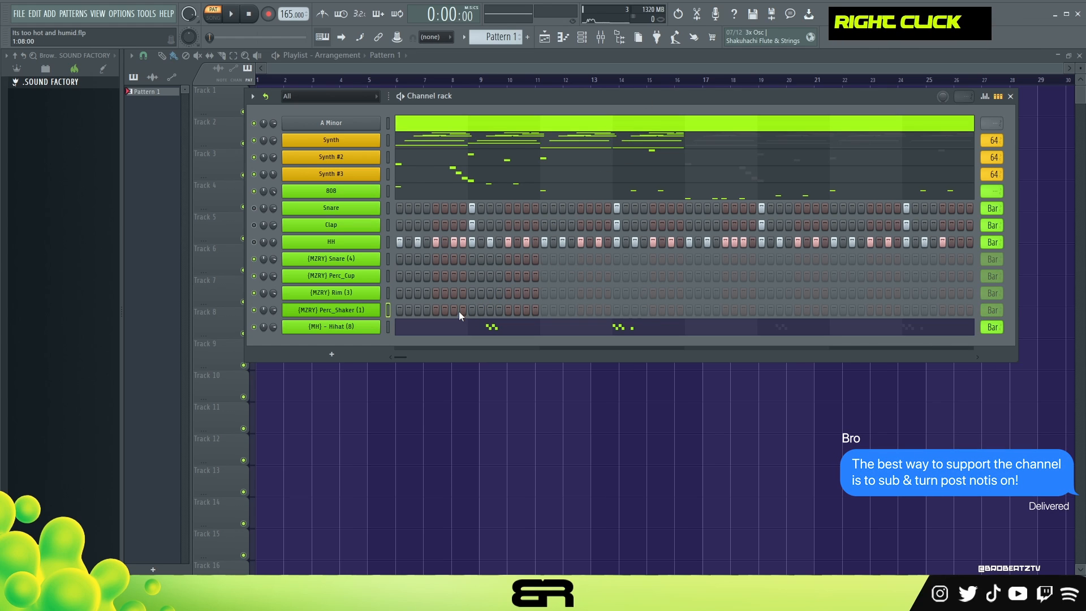
left_click(471, 293)
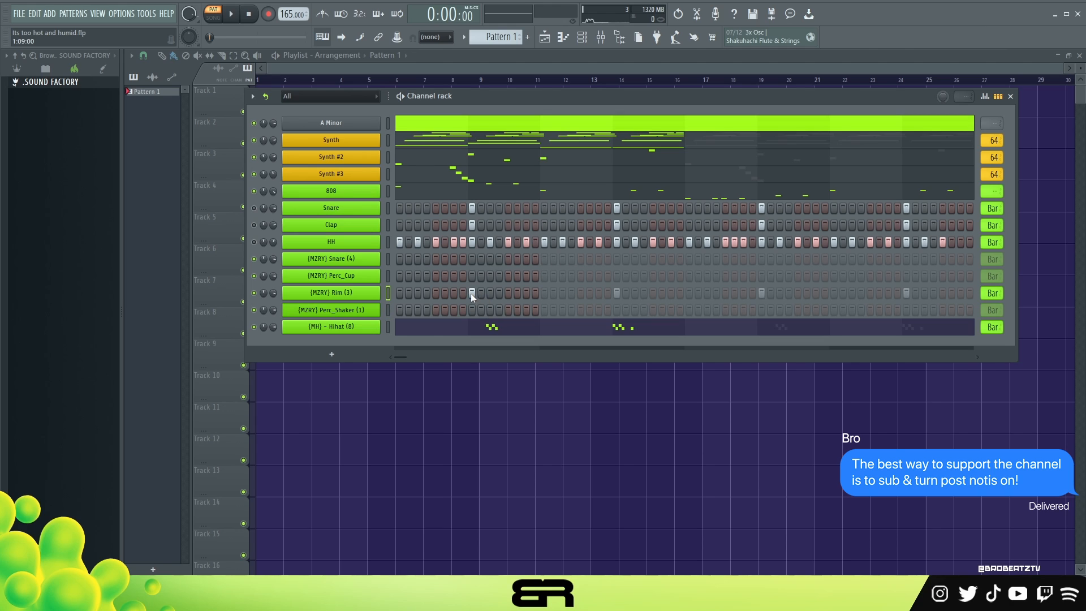
Step: Add hits on steps 15, 25, 41, 47 and 57 of the (MZRY) Rim (3) channel
left_click(526, 293)
left_click(617, 292)
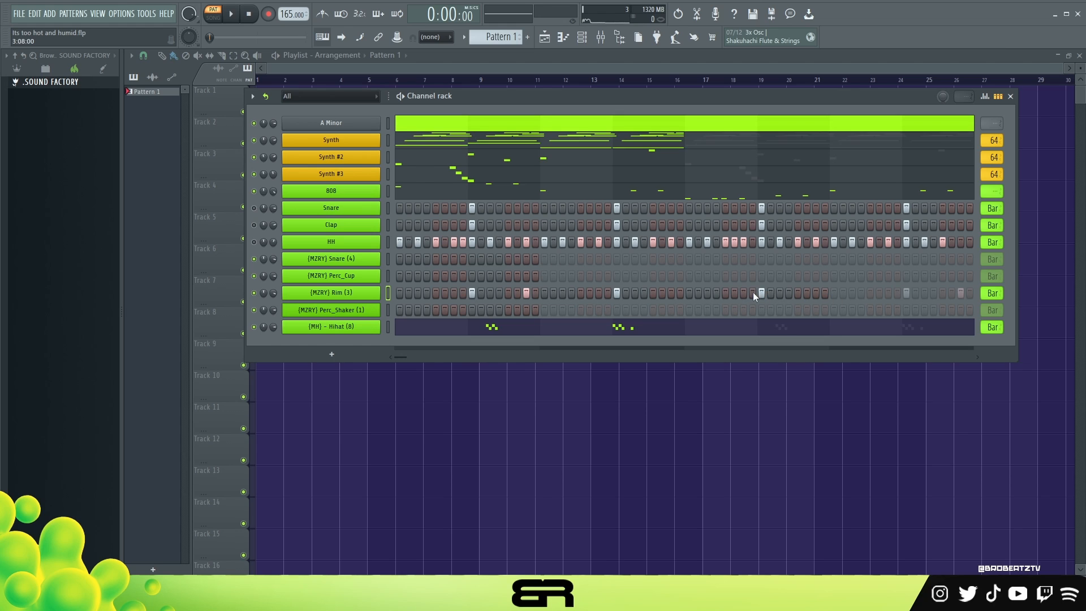
left_click(905, 293)
Step: Open (MZRY) Rim (3) in the piano roll and raise the first, third, fourth and sixth notes to maximum velocity
right_click(373, 291)
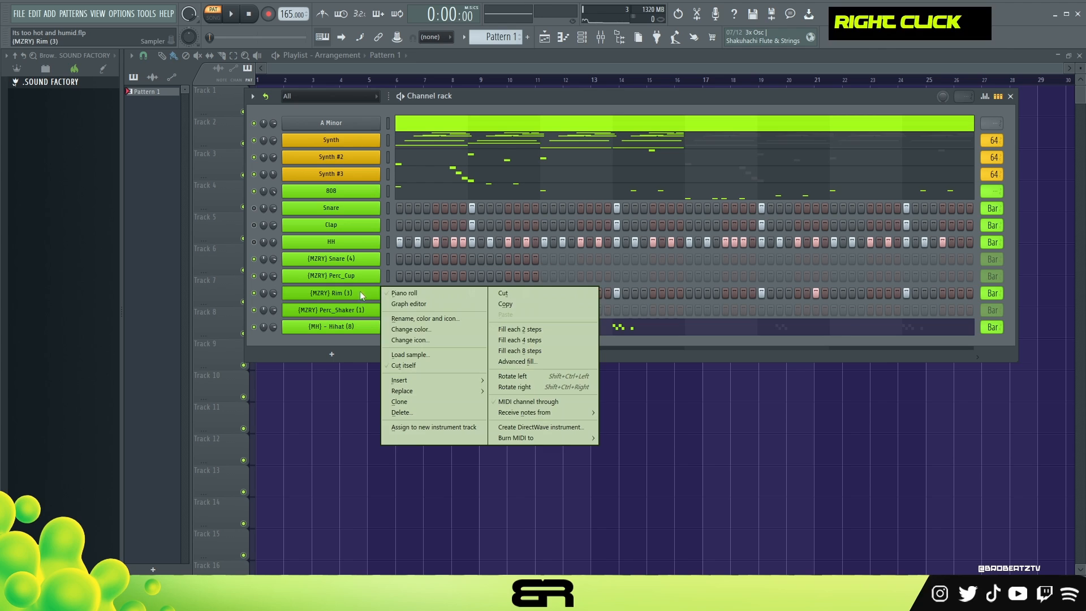
left_click(392, 293)
left_click_drag(229, 289, 207, 303)
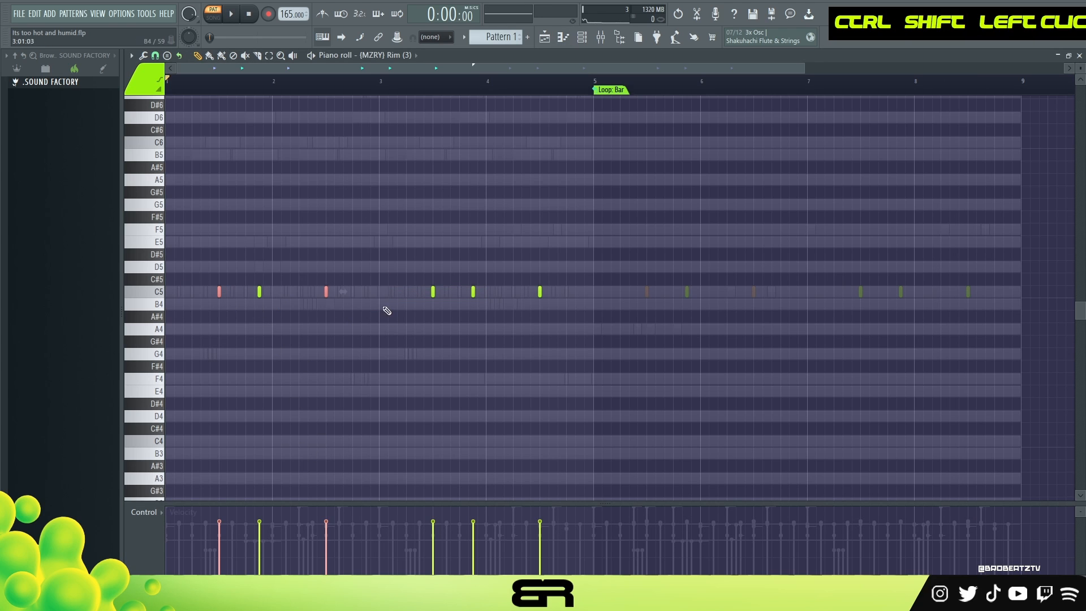
scroll(554, 325, "up", 7)
right_click(582, 364, "alt")
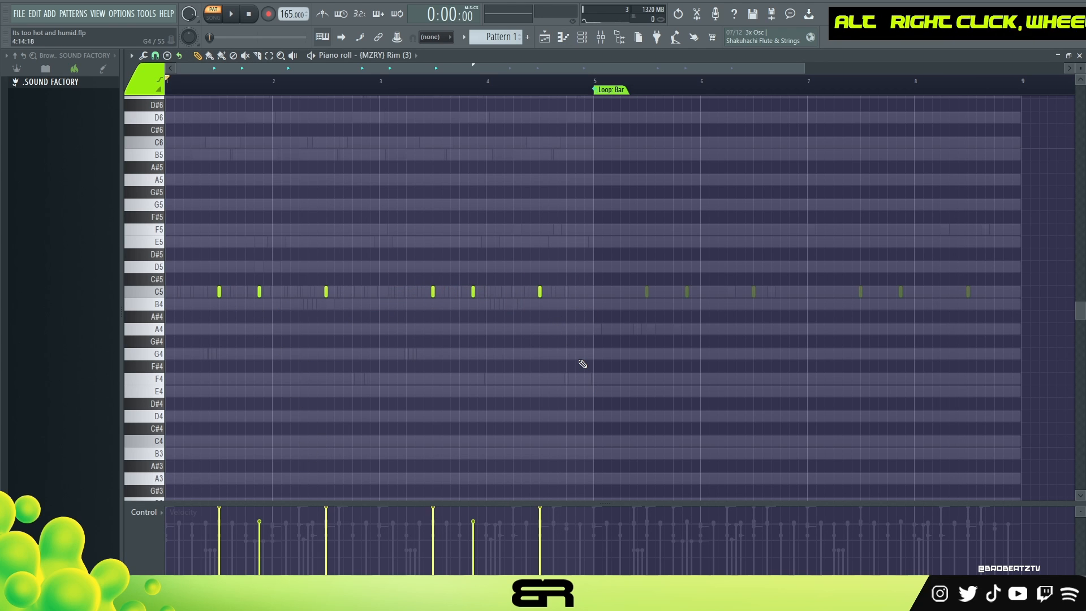
Step: Slightly raise the velocity of the second and fifth rim notes during playback, then deselect them
key("space")
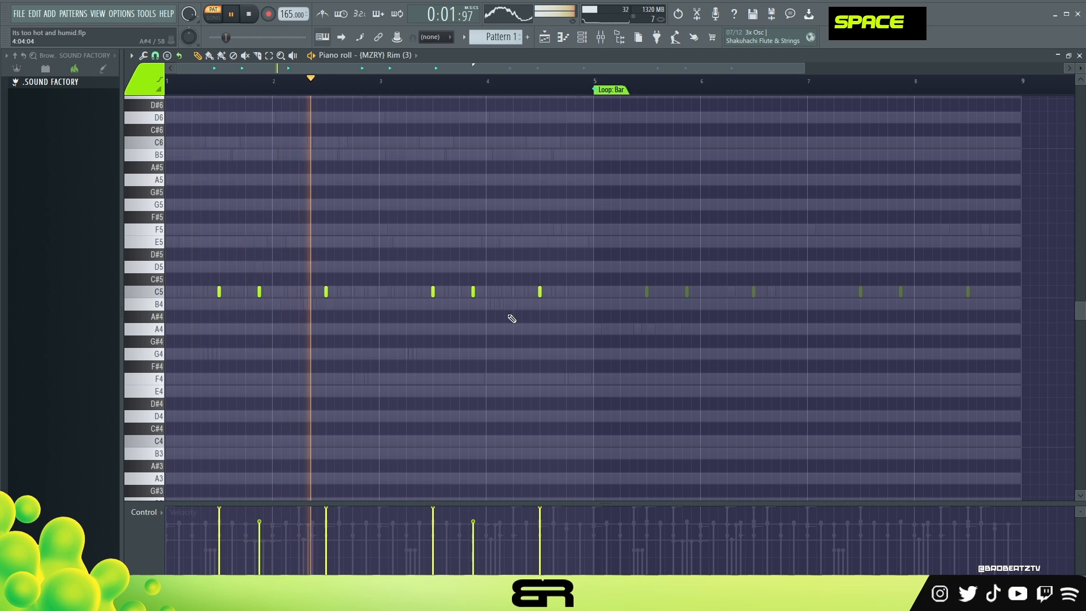
left_click(473, 291, "ctrl")
left_click(260, 291, "ctrl")
scroll(270, 294, "up", 2, "alt")
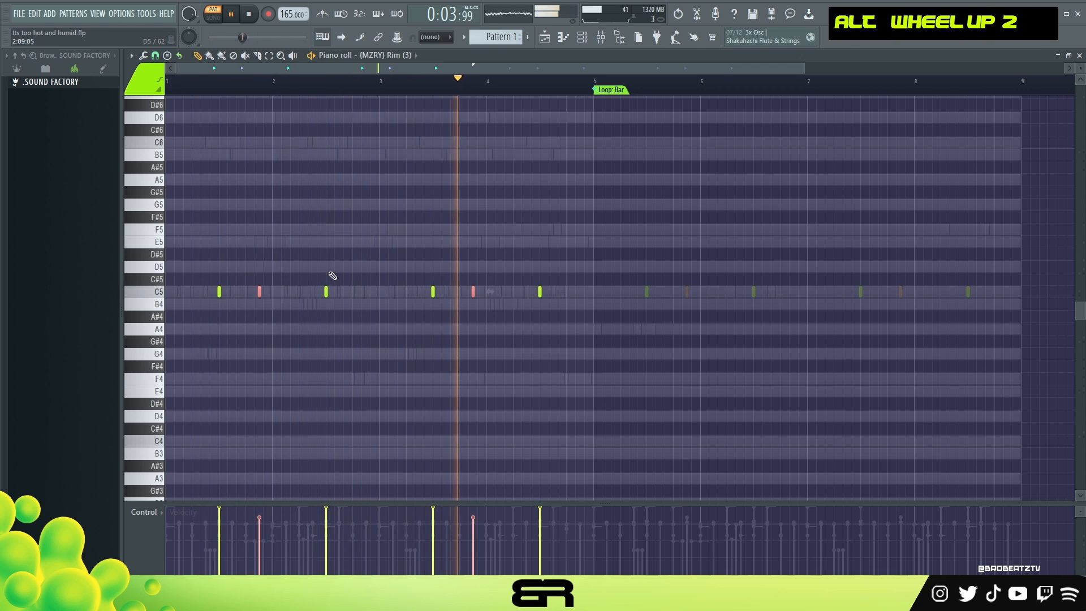
key("space")
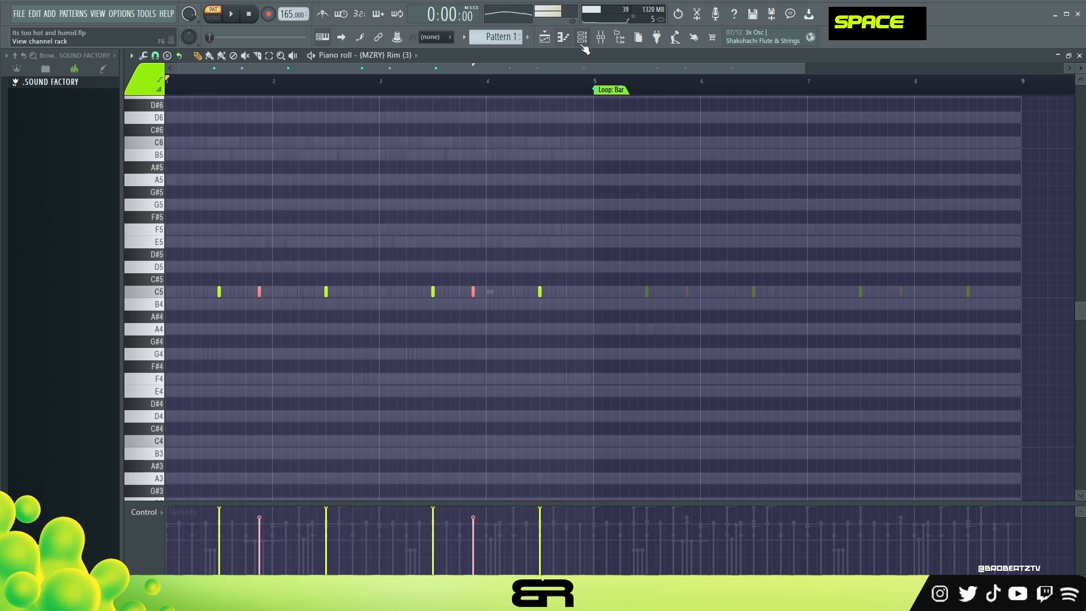
right_click(653, 243)
Step: In the channel rack, place hits on step 13 of (MZRY) Perc_Shaker (1), step 17 of (MZRY) Perc_Cup and step 19 of (MZRY) Snare (4)
left_click(584, 39)
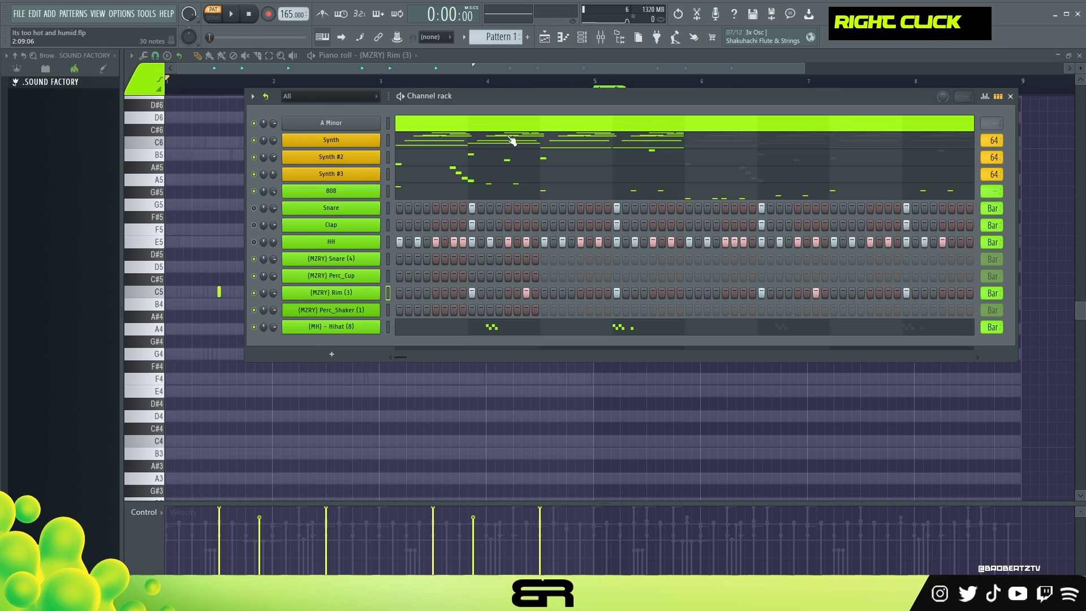
key("space")
left_click(508, 310)
key("space")
left_click(544, 276)
left_click(563, 259)
key("space")
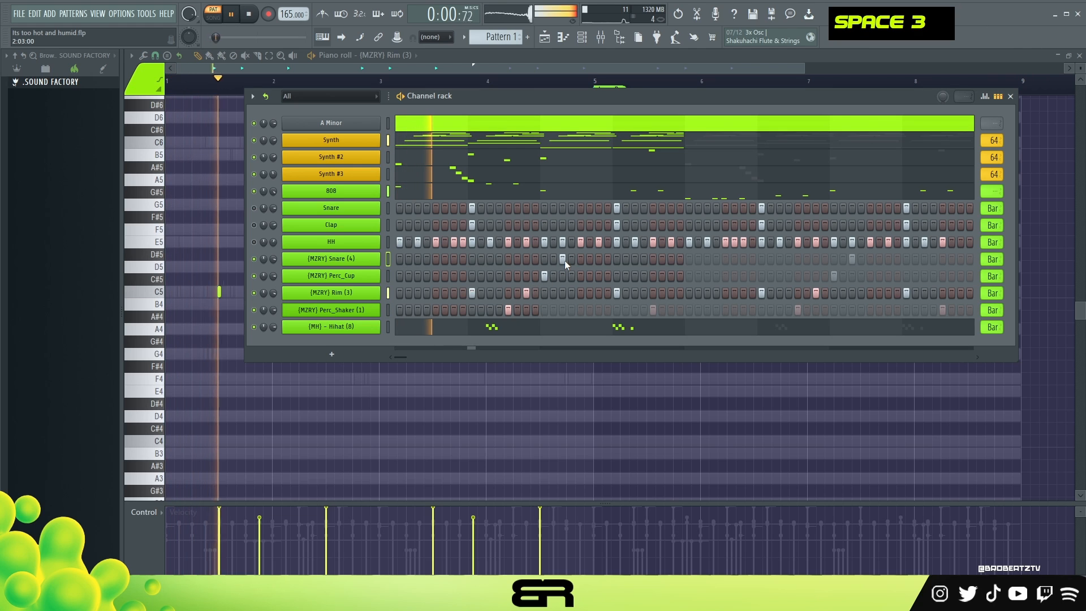
Step: Add a hit on step 23 of the (MZRY) Perc_Shaker (1) channel and replay the pattern
key("space")
key("space")
left_click(599, 310)
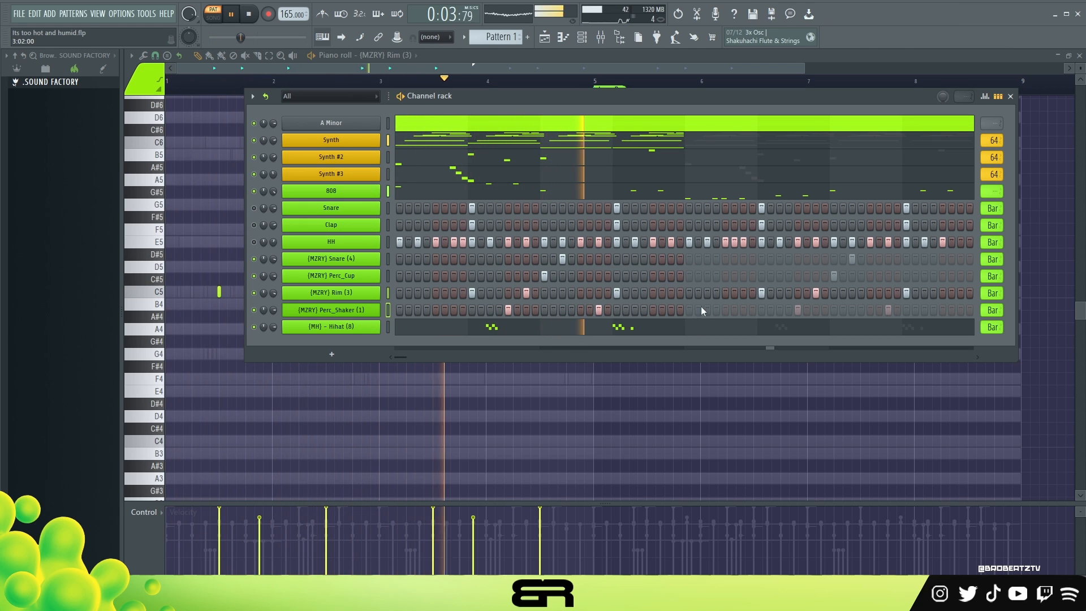
key("space")
key("space")
Step: Fill the second half with Perc_Shaker only on step 55, Perc_Cup on step 49, and (MZRY) Snare (4) on steps 47 and 51
right_click(795, 310)
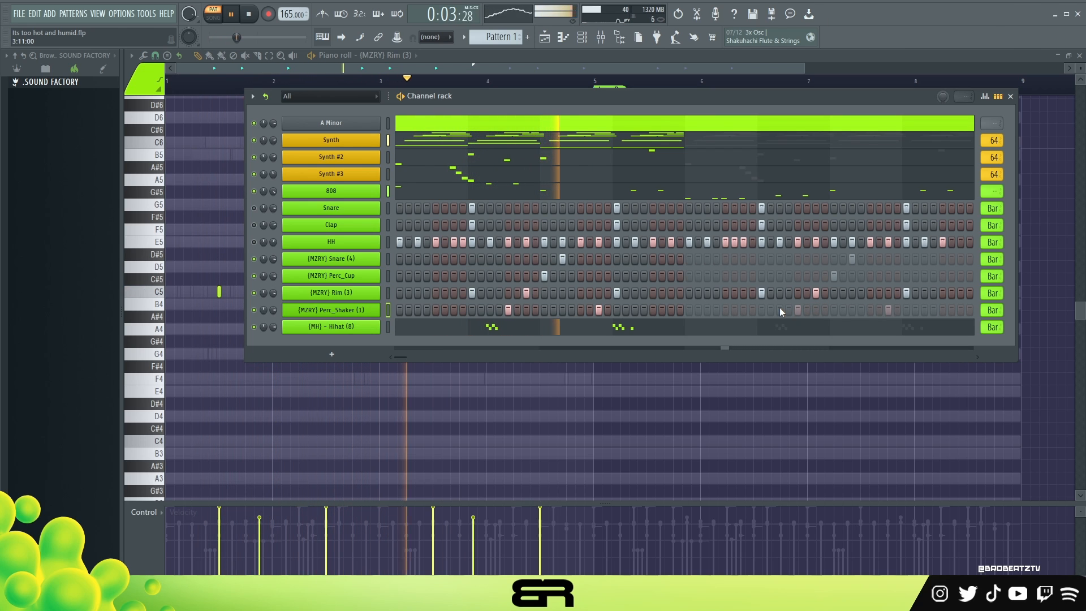
key("space")
left_click(886, 310)
key("space")
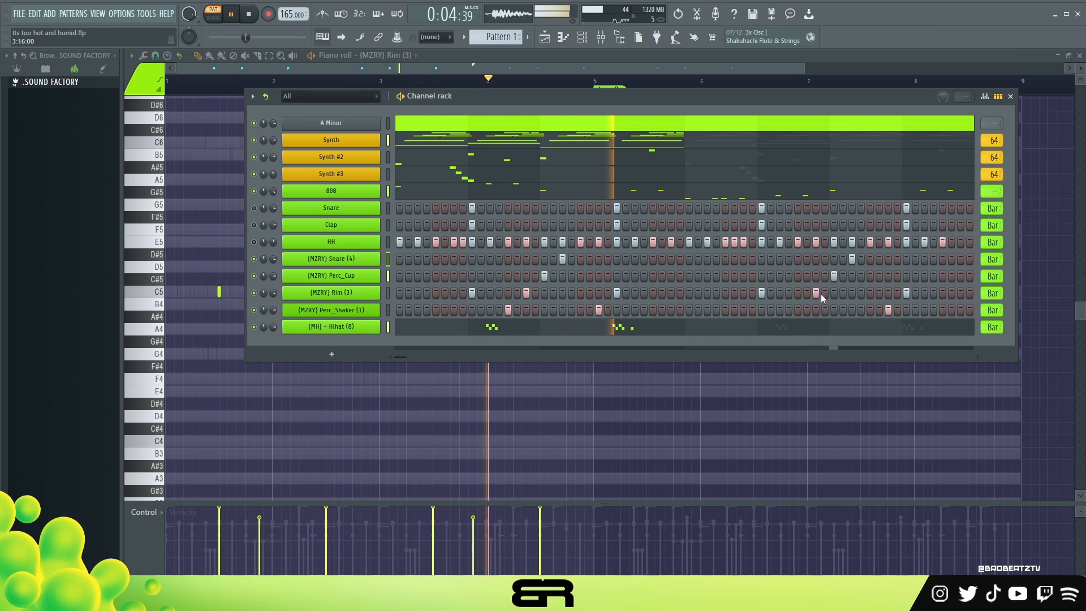
key("space")
left_click(815, 259)
key("space")
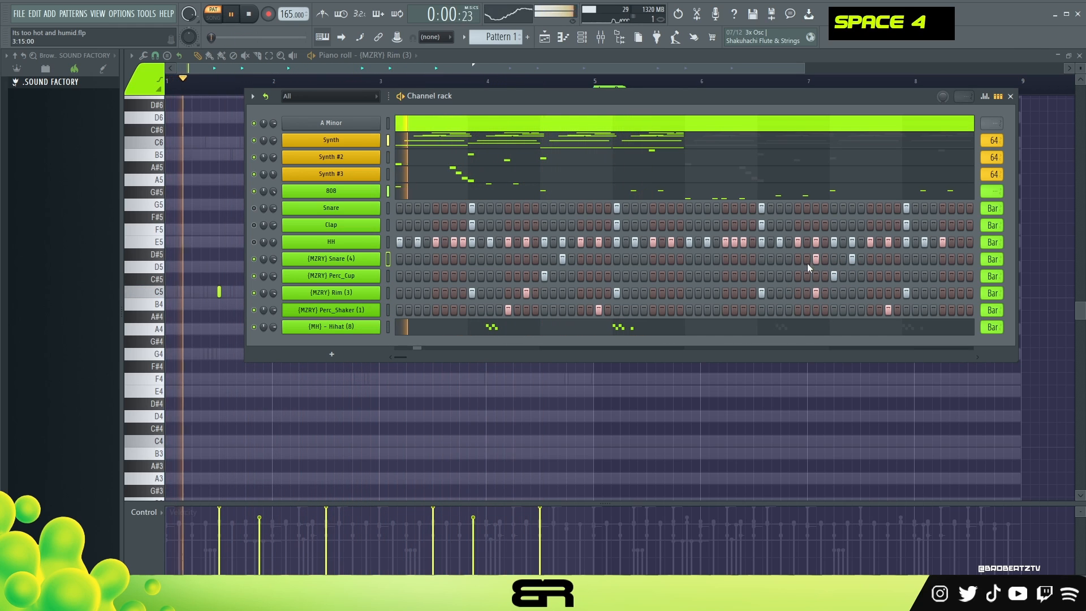
Step: Open (MZRY) Snare (4) in the piano roll and raise the velocity of all its notes during playback
right_click(364, 260)
left_click(389, 259)
key("ctrl+a")
scroll(505, 292, "up", 4)
scroll(510, 289, "down", 1)
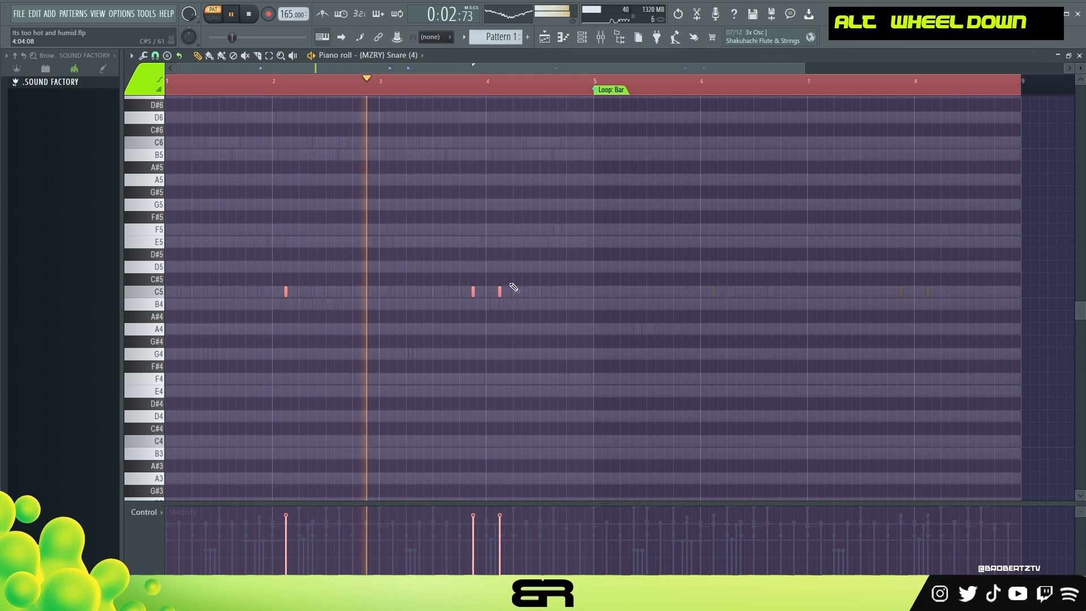
key("F6")
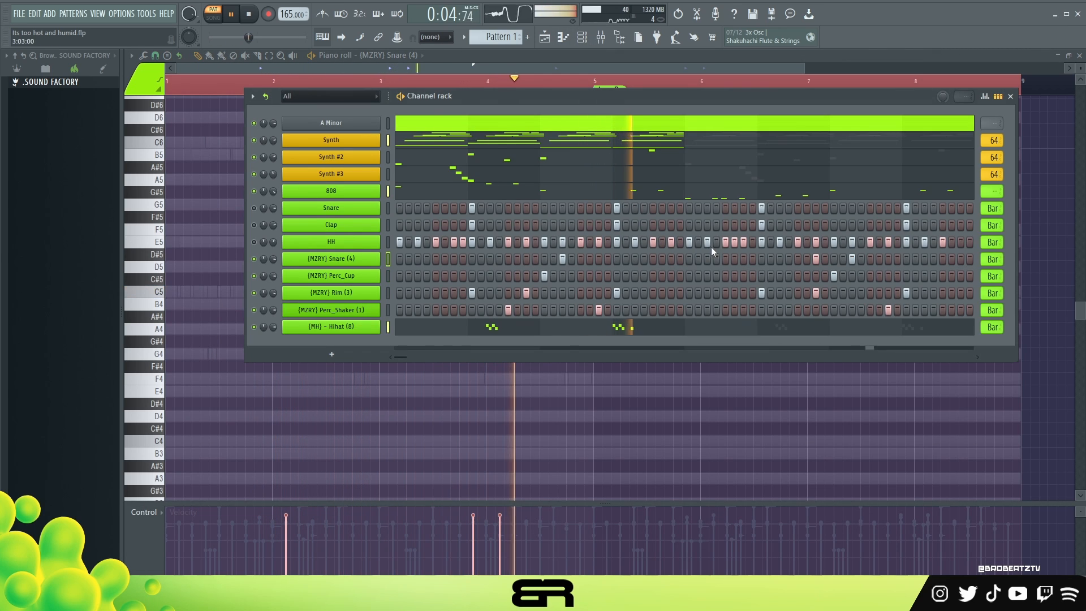
Step: Slightly lower the velocity of all (MZRY) Snare (4) notes and replay the pattern
key("F6")
key("space")
key("ctrl+a")
scroll(606, 288, "down", 2)
key("space")
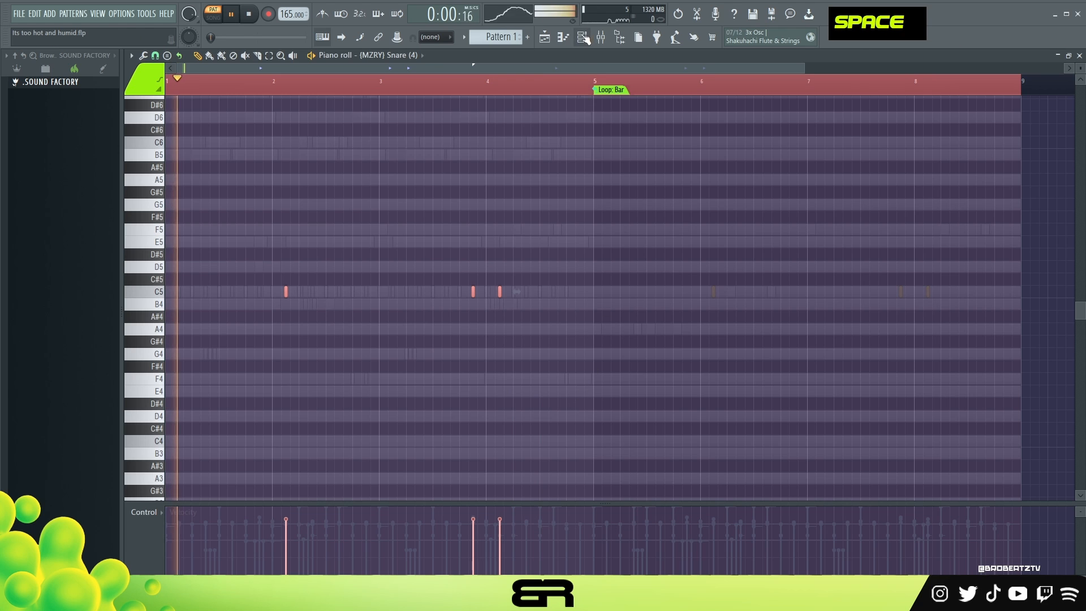
Step: Add a hit on step 59 of the (MZRY) Snare (4) channel and listen to the pattern
key("F6")
left_click(925, 259)
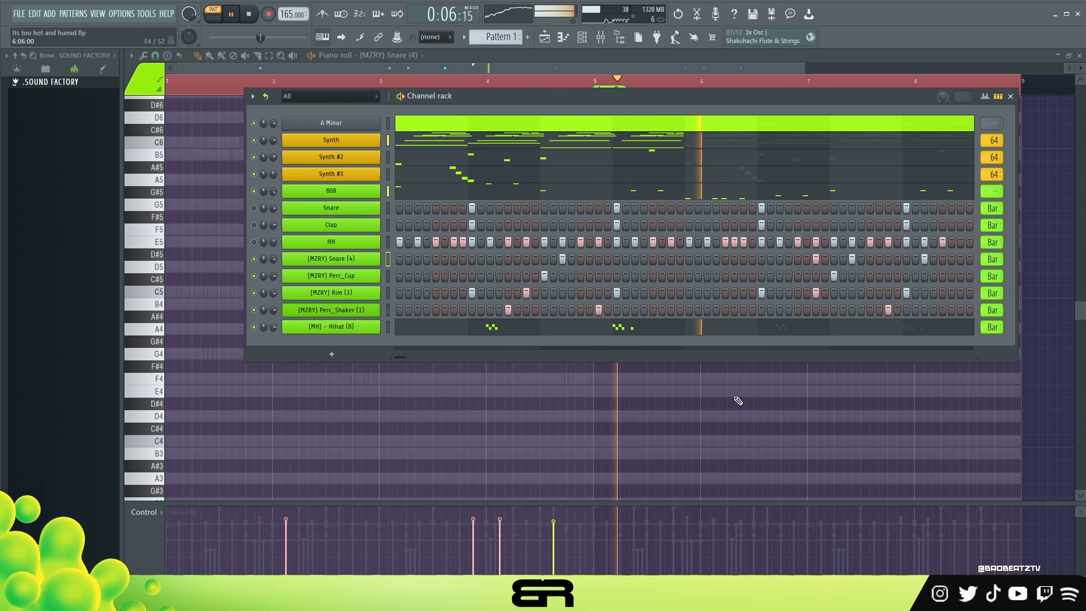
key("space")
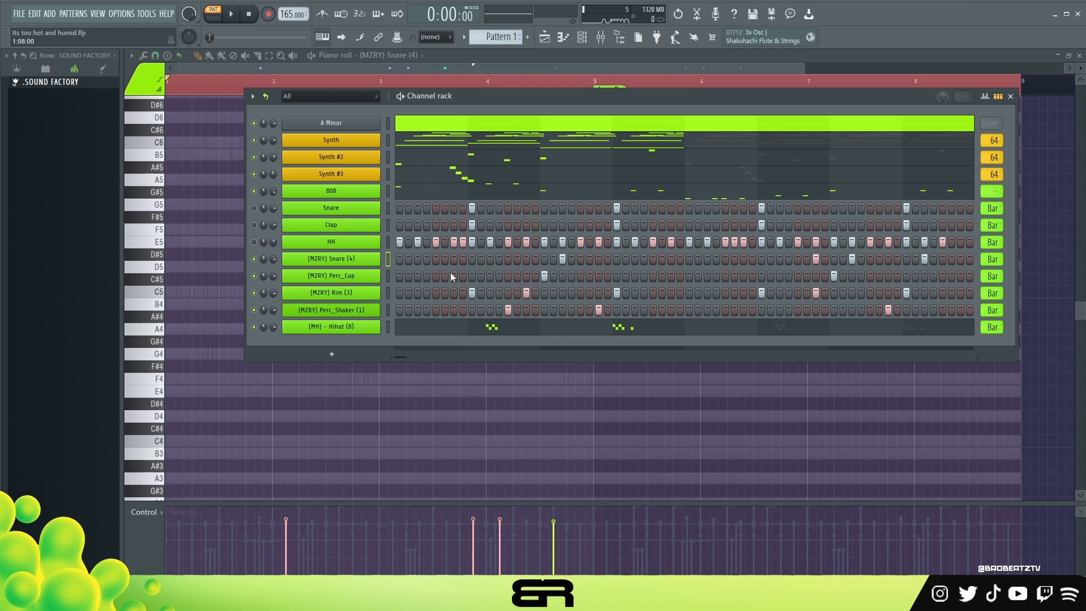
Step: Bring the playlist up behind the channel rack and adjust the Clap channel's volume during playback
double_click(545, 37)
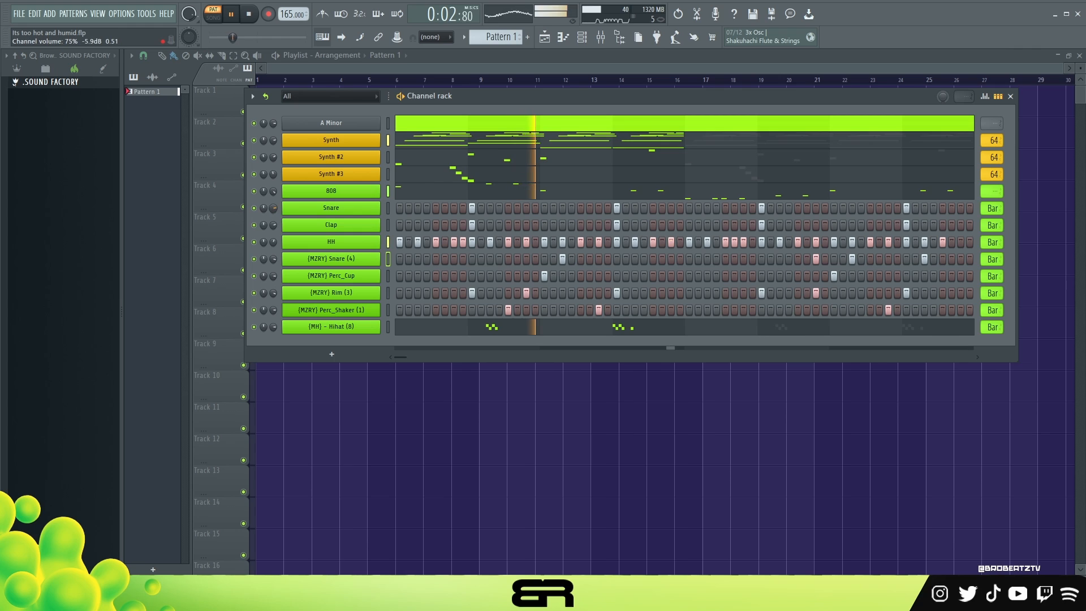
double_click(273, 226)
left_click_drag(272, 228, 273, 229)
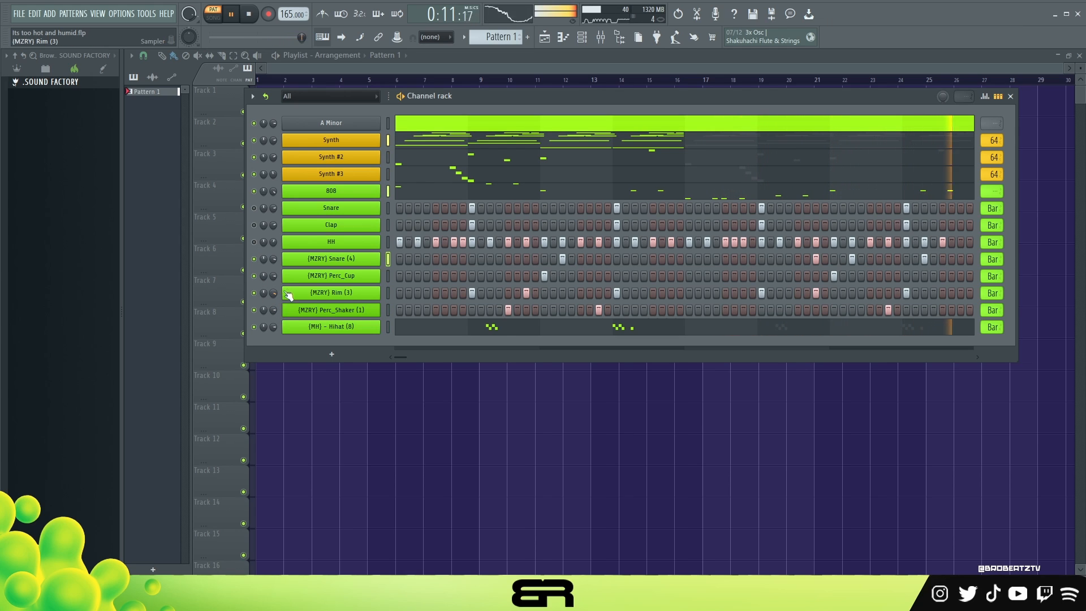
key("space")
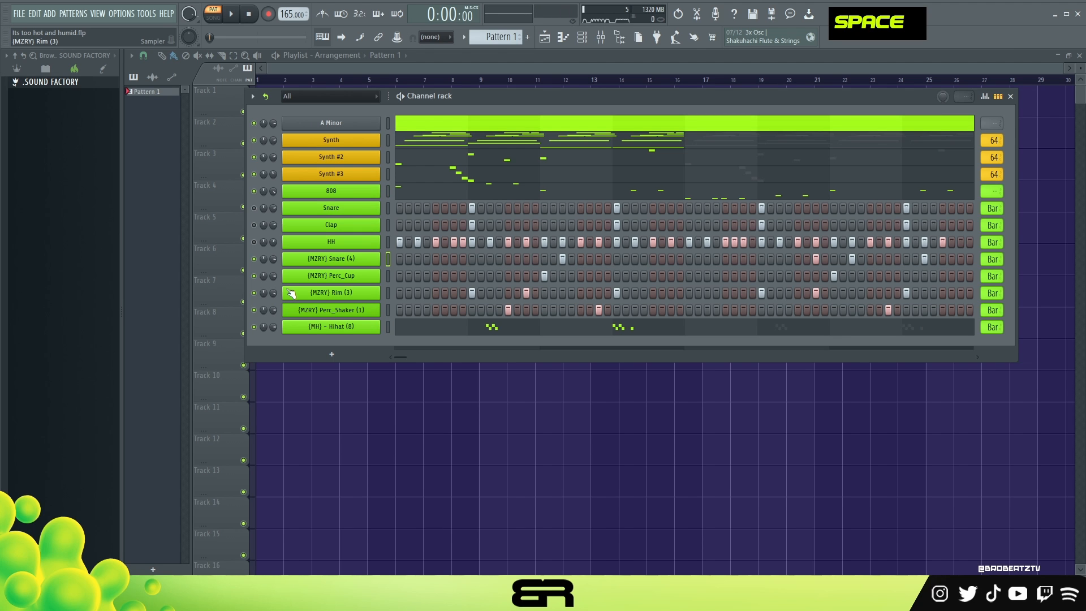